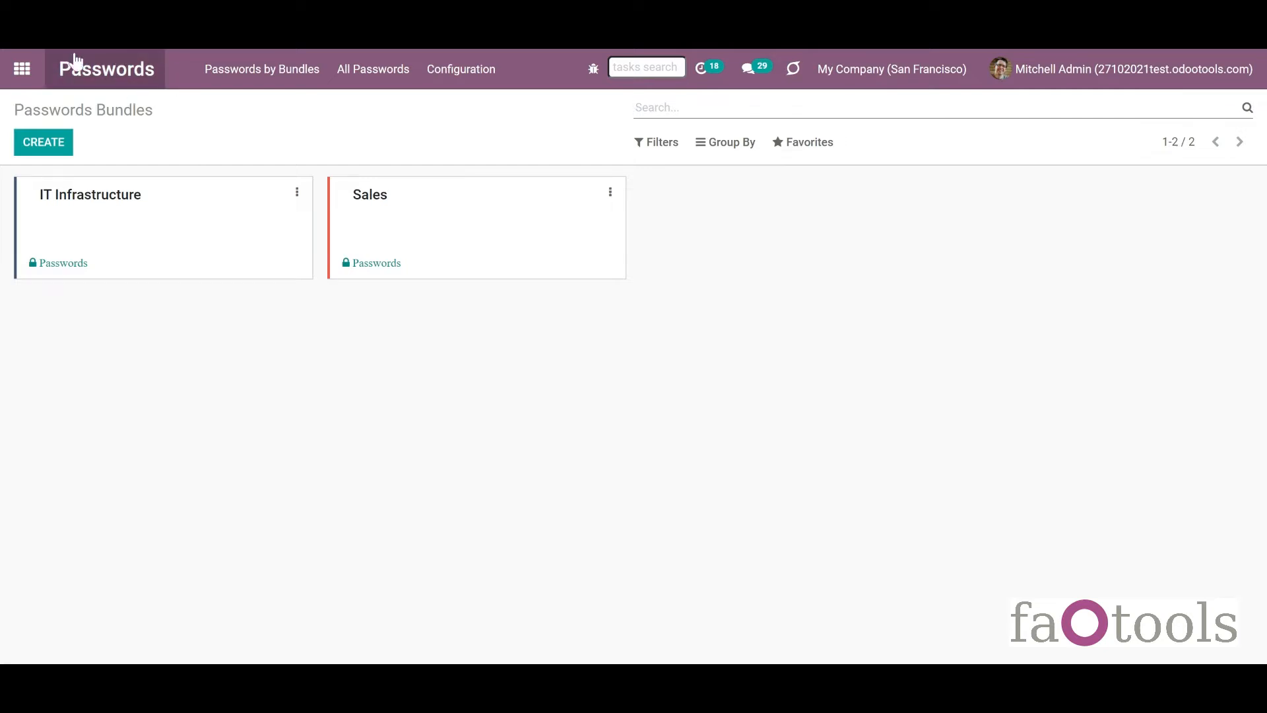
Create a new password bundle named HR.
left_click(52, 153)
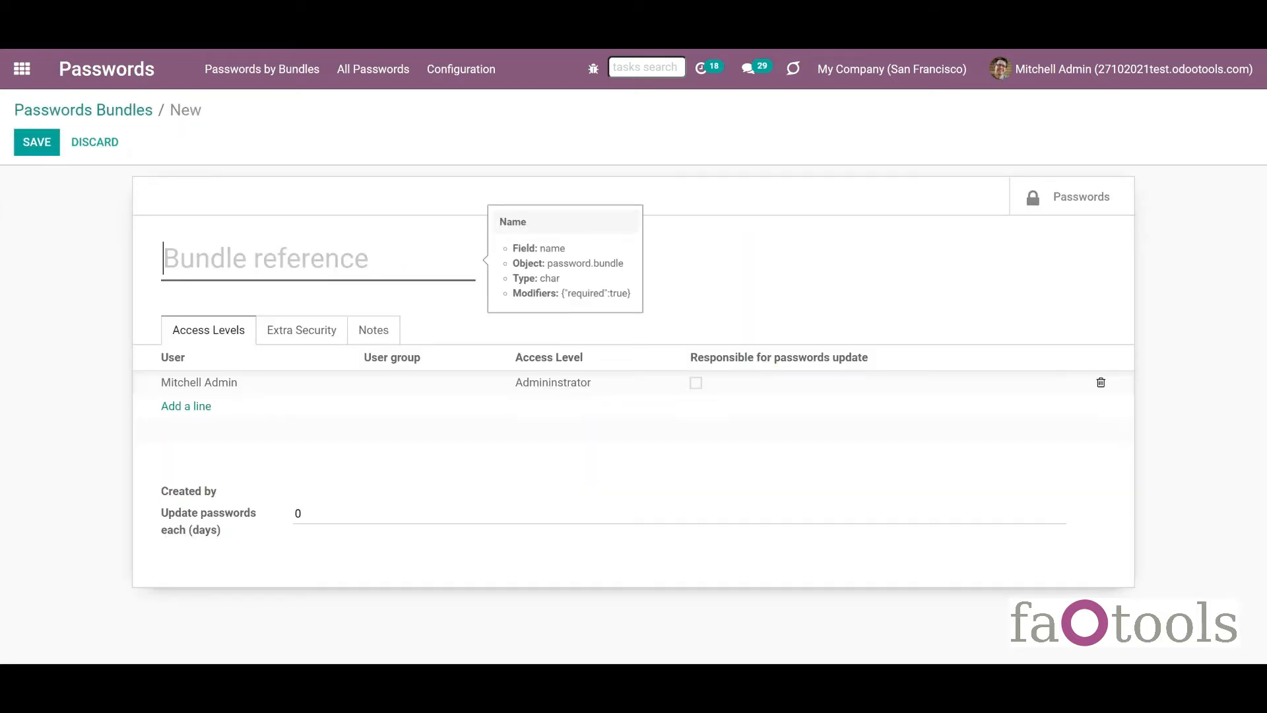
type("h")
key("BackSpace")
type("HR")
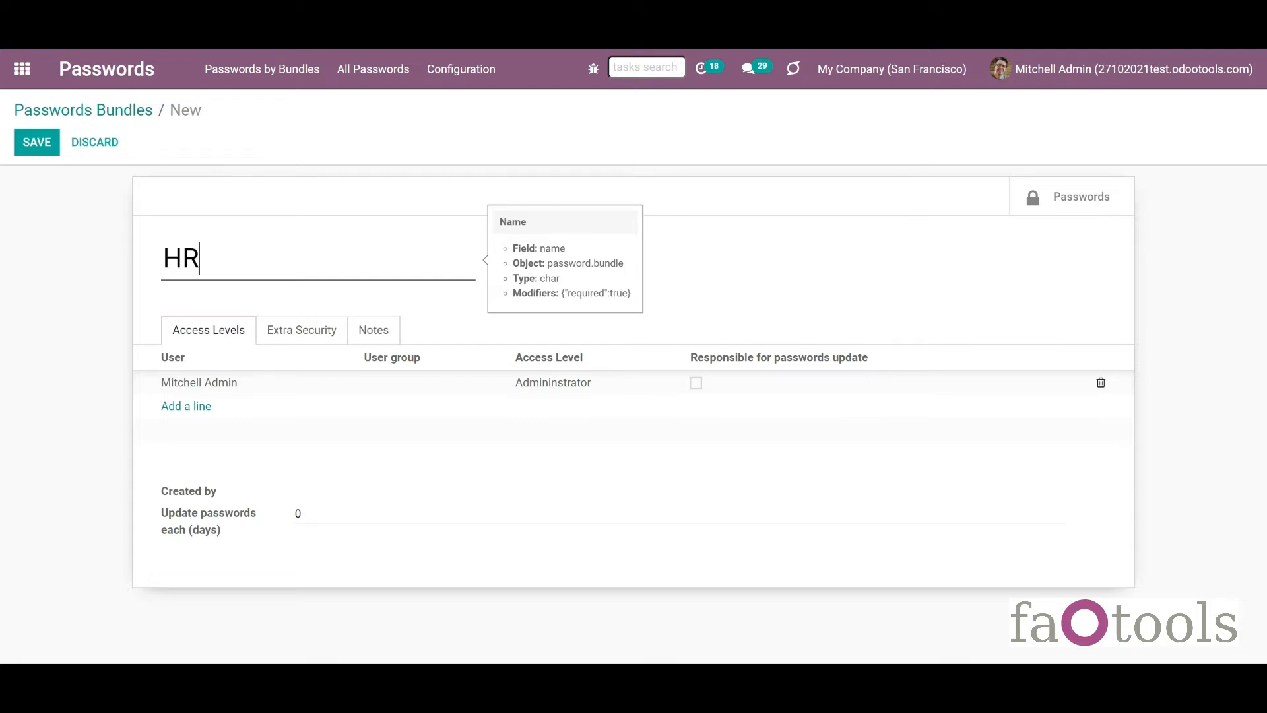
Add two users to the bundle, the first read-only and the second with full rights.
left_click(186, 406)
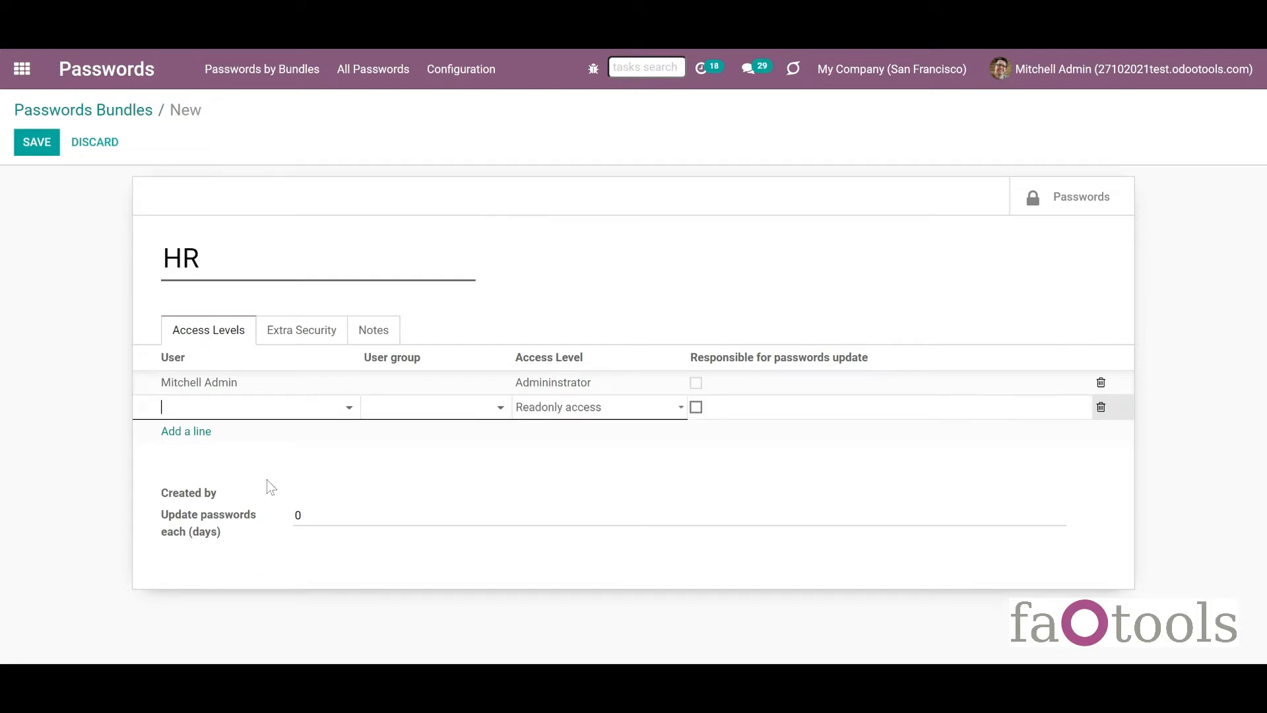
left_click(251, 410)
left_click(246, 454)
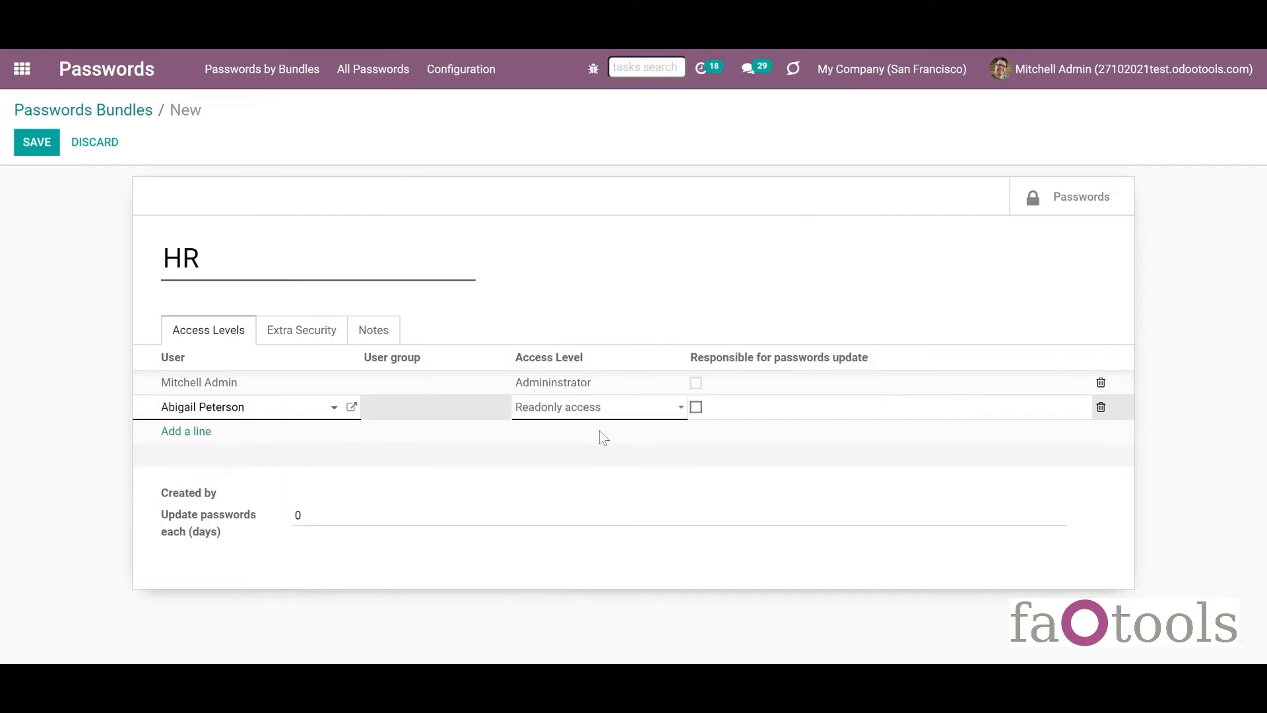
left_click(202, 437)
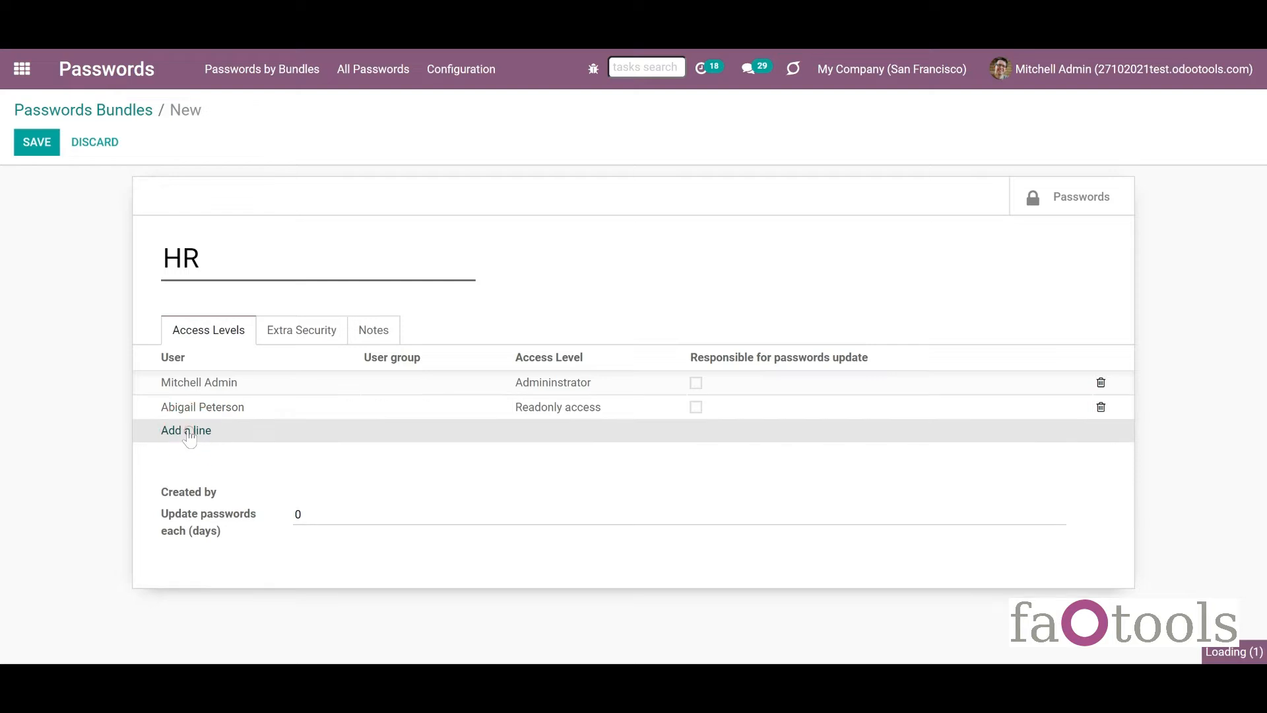
left_click(201, 430)
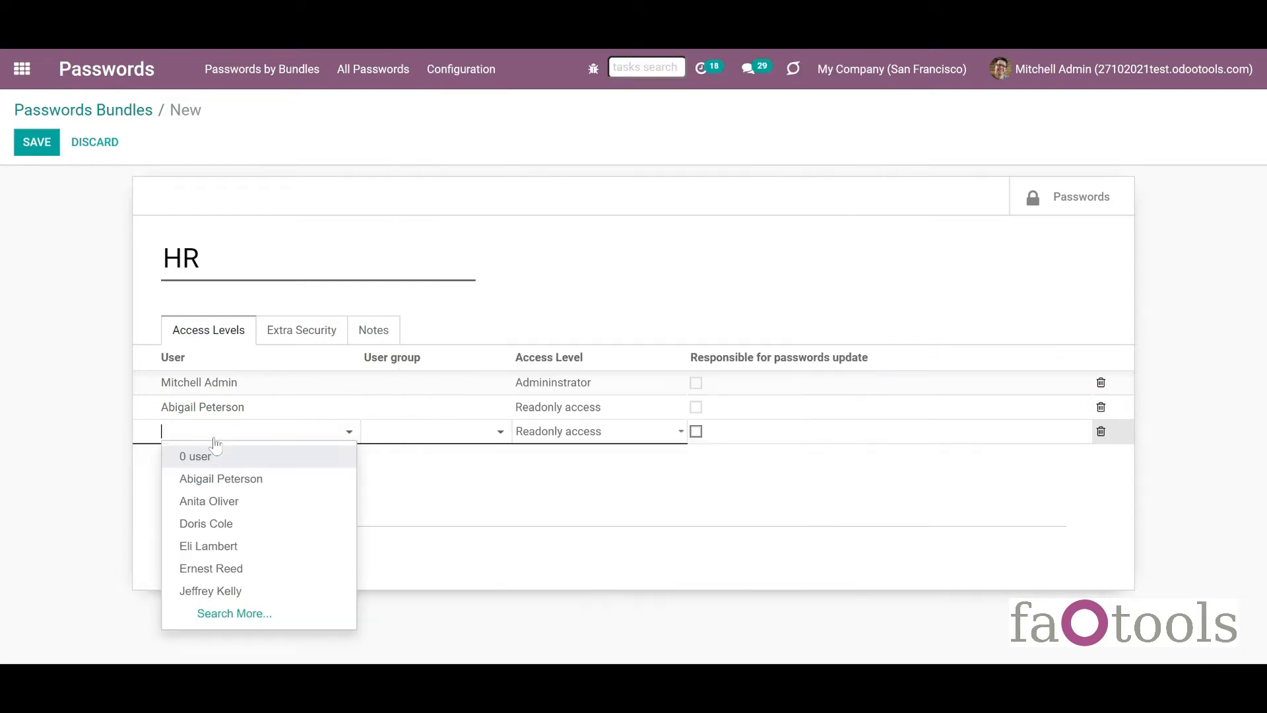
left_click(228, 501)
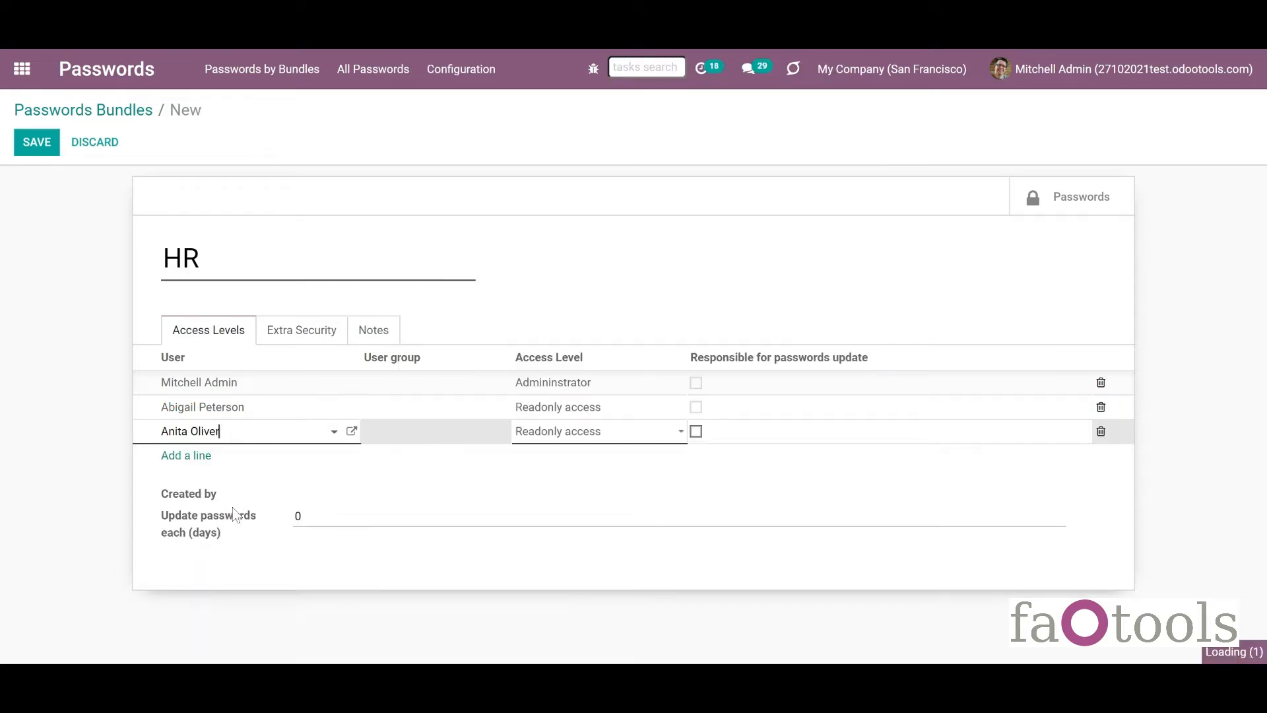
left_click(607, 450)
Add a third user as bundle administrator and mark them Responsible.
left_click(198, 457)
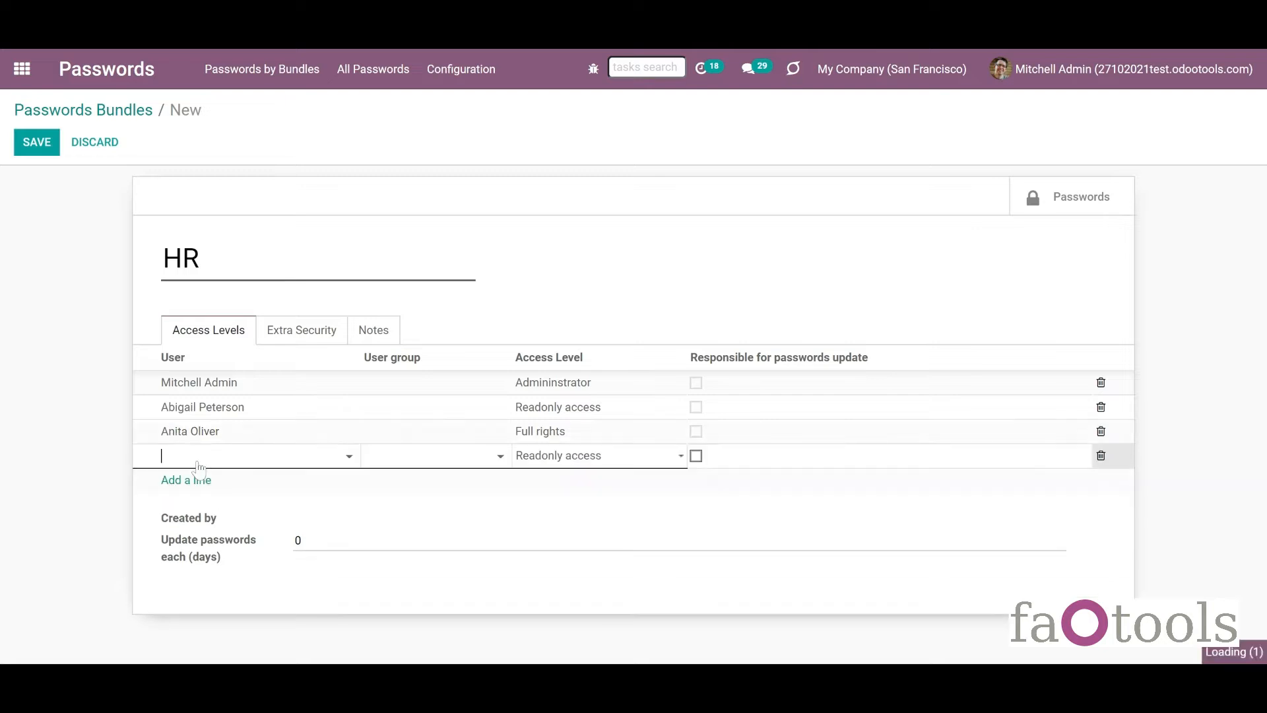
left_click(208, 457)
left_click(226, 553)
left_click(642, 457)
left_click(632, 480)
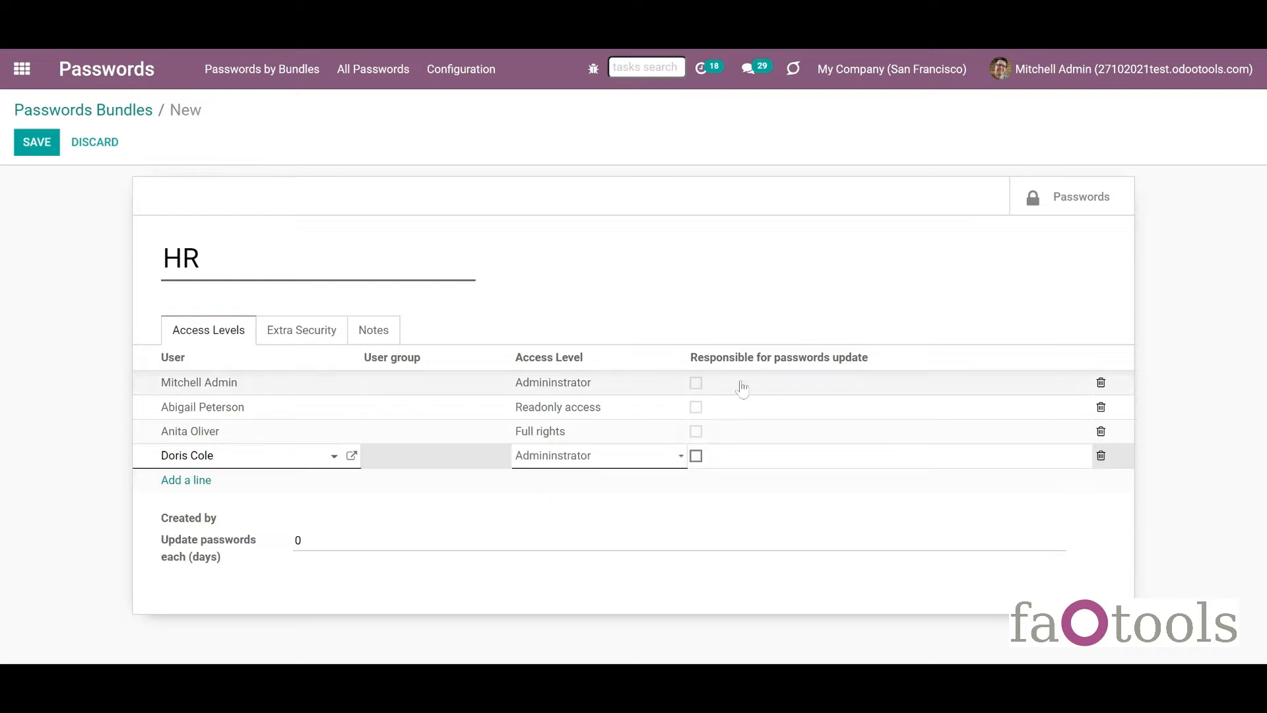
left_click(697, 457)
Set Update passwords each (days) to 30.
mouse_move(1100, 460)
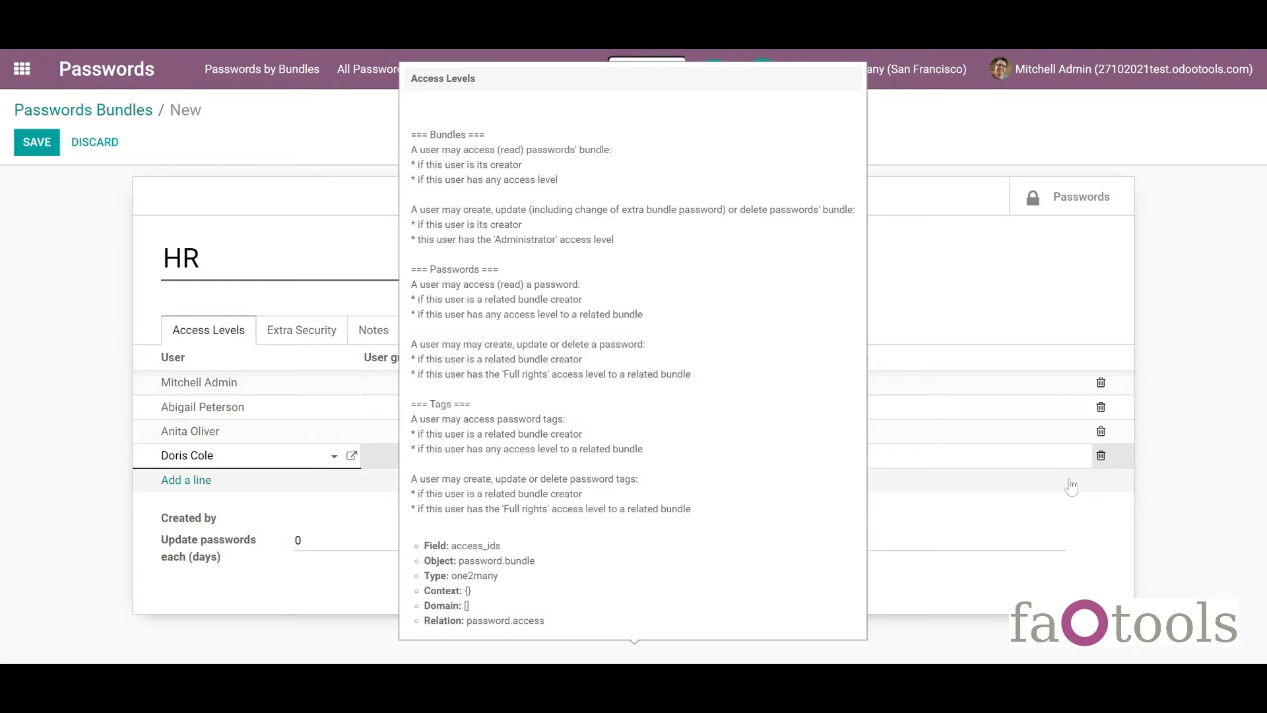
left_click(297, 540)
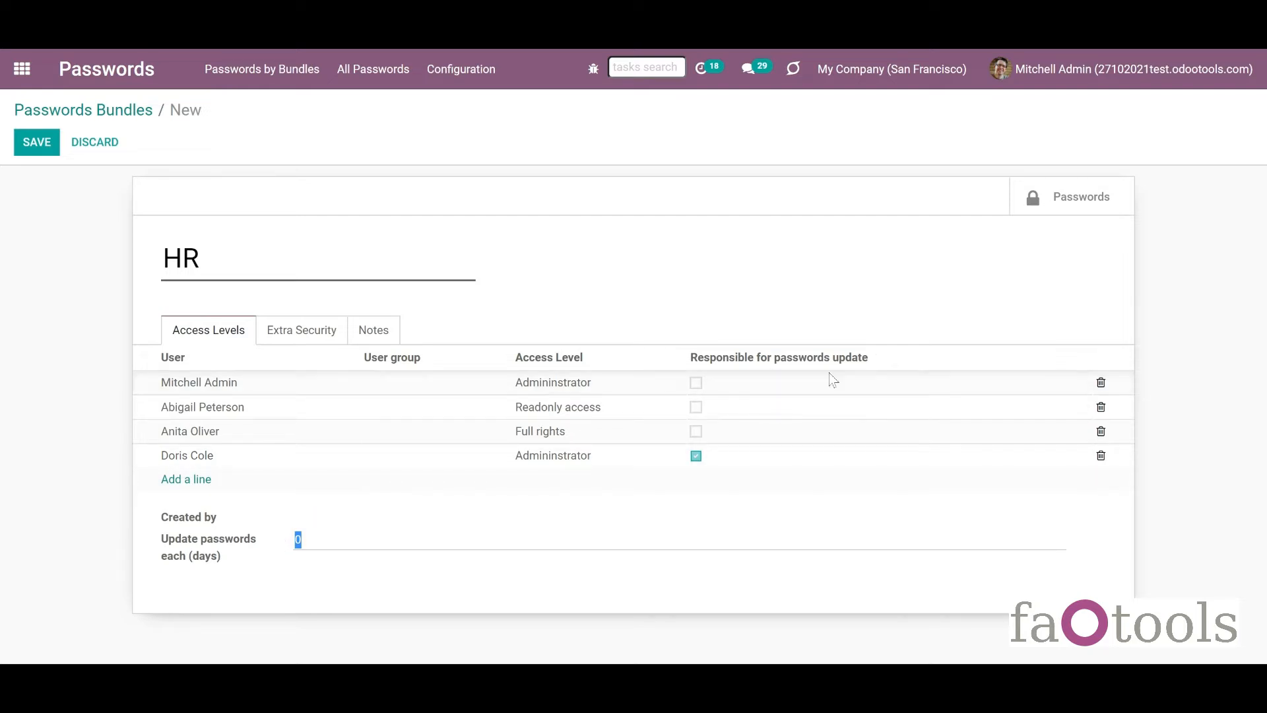
left_click(314, 540)
double_click(298, 539)
type("30")
Turn on Extra password in Extra Security and enter the bundle password.
left_click(317, 335)
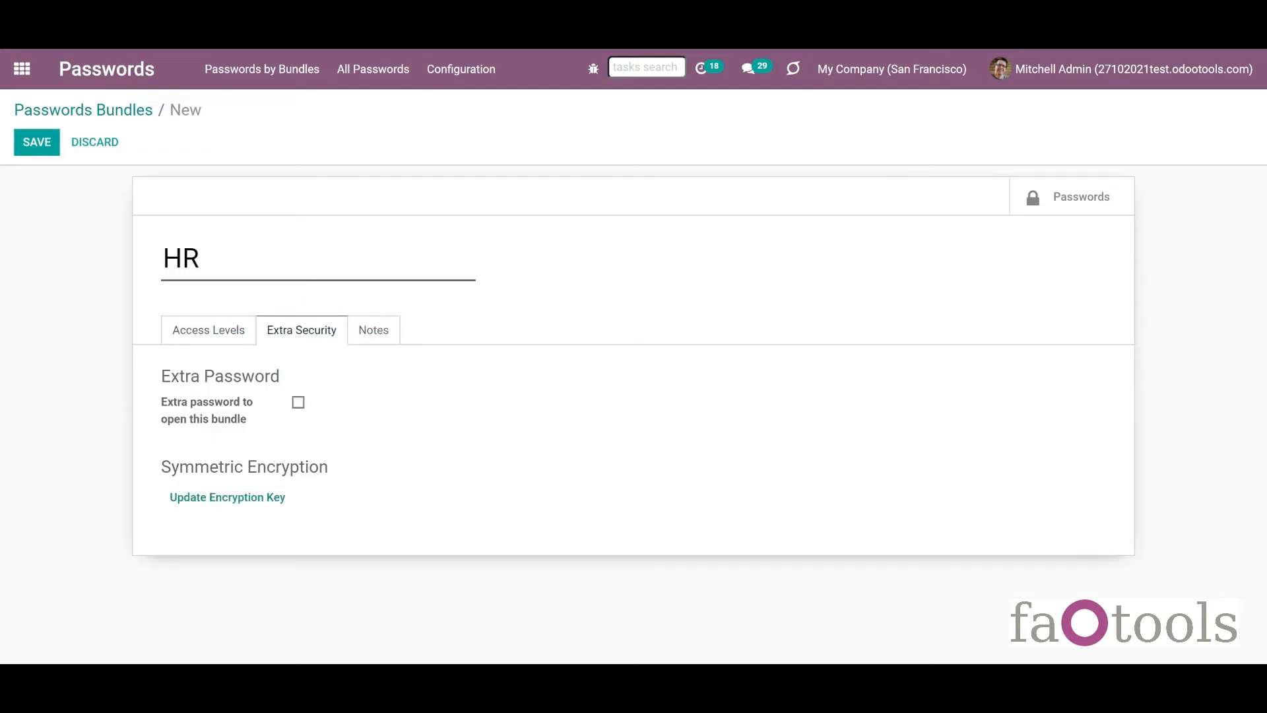
mouse_move(191, 416)
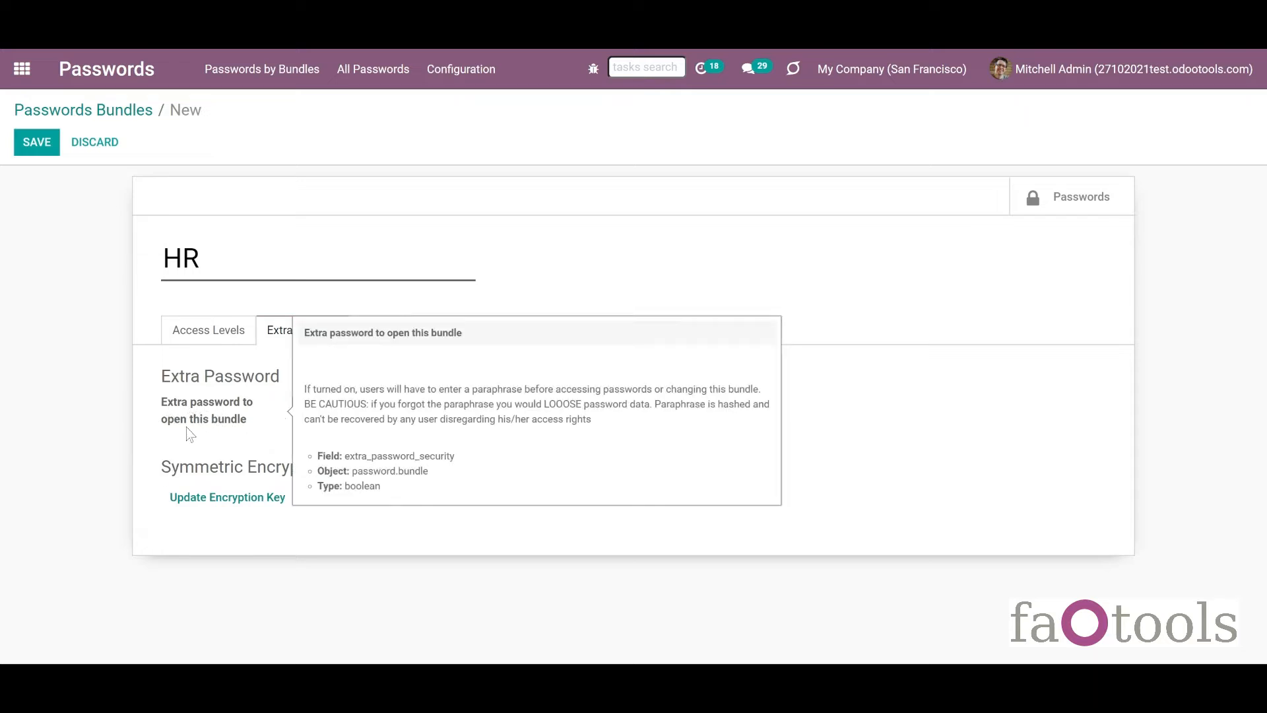
left_click(298, 404)
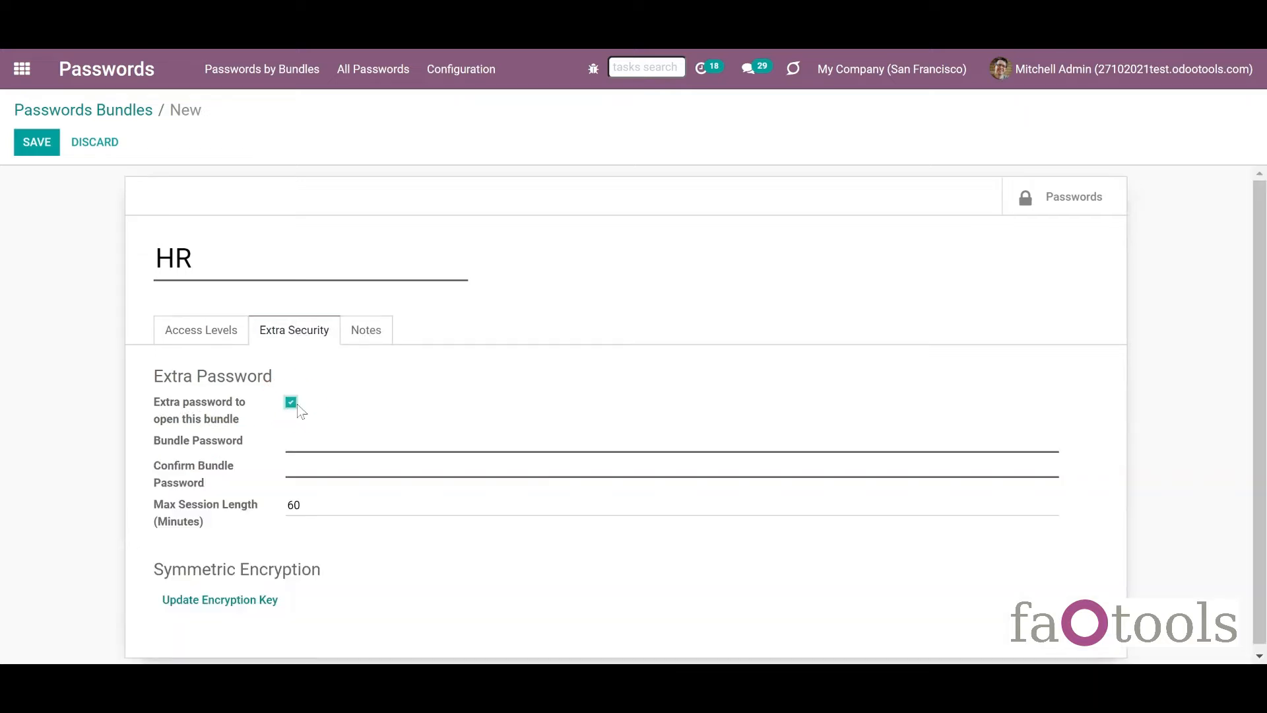
left_click(303, 443)
type("123456")
left_click(297, 461)
type("123456")
Add the note 'The bundle for HR department.' and save the HR bundle.
left_click(360, 338)
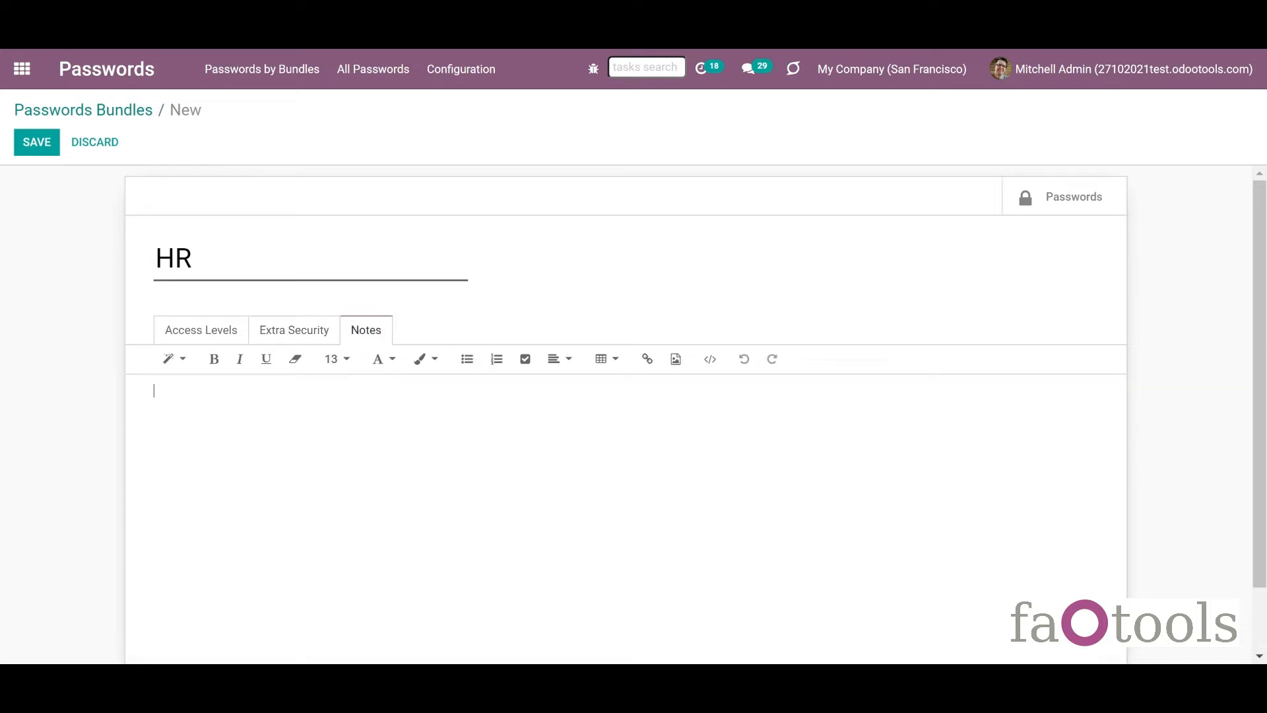
type("Tje")
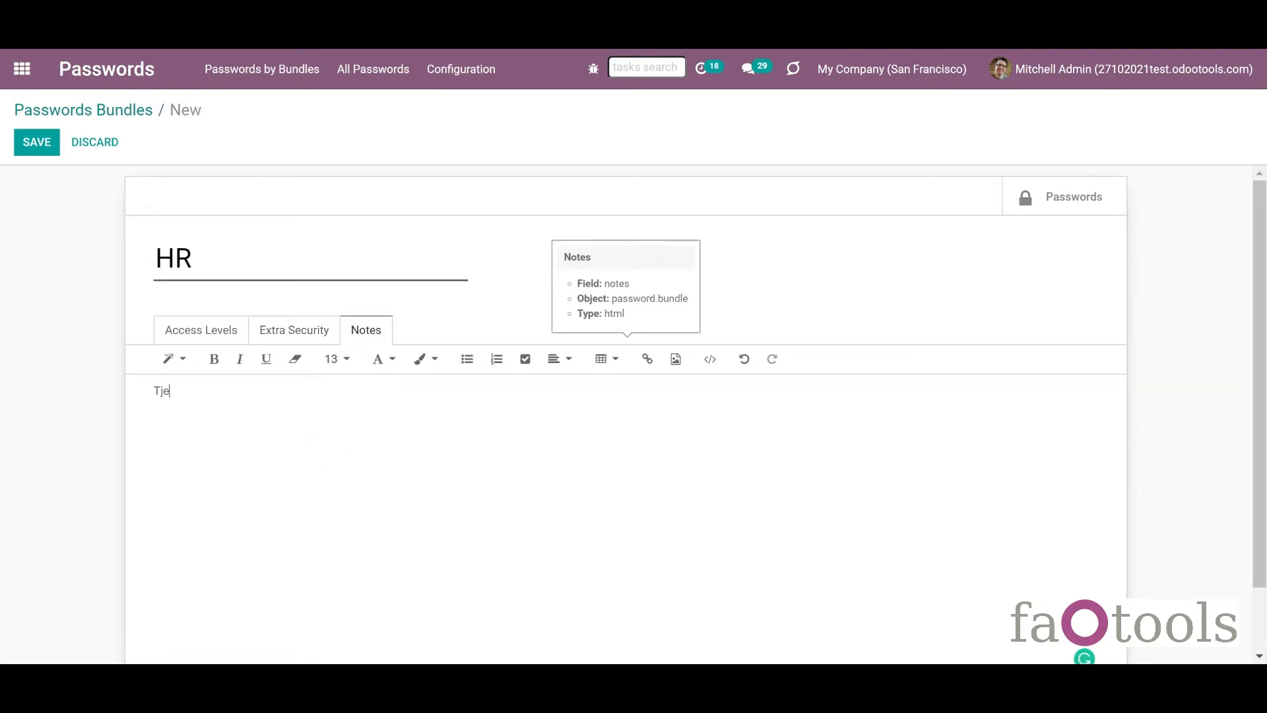
type("e bundle for HR department")
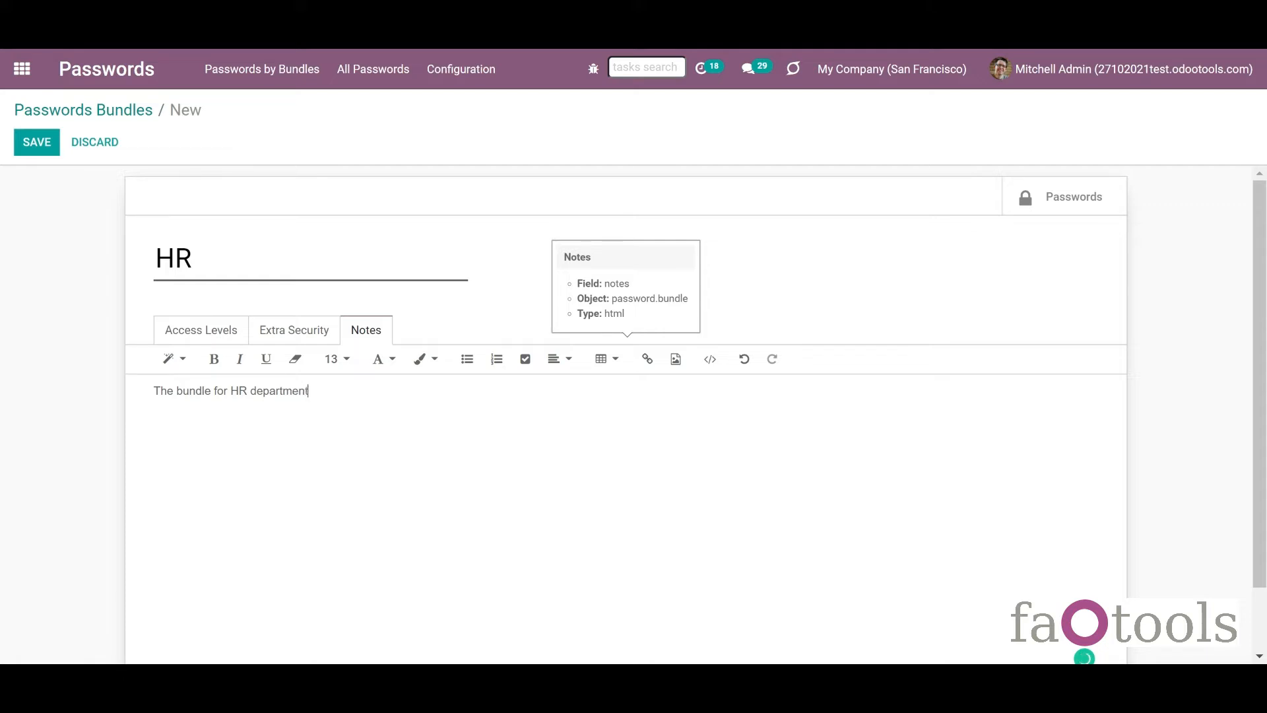
type(".")
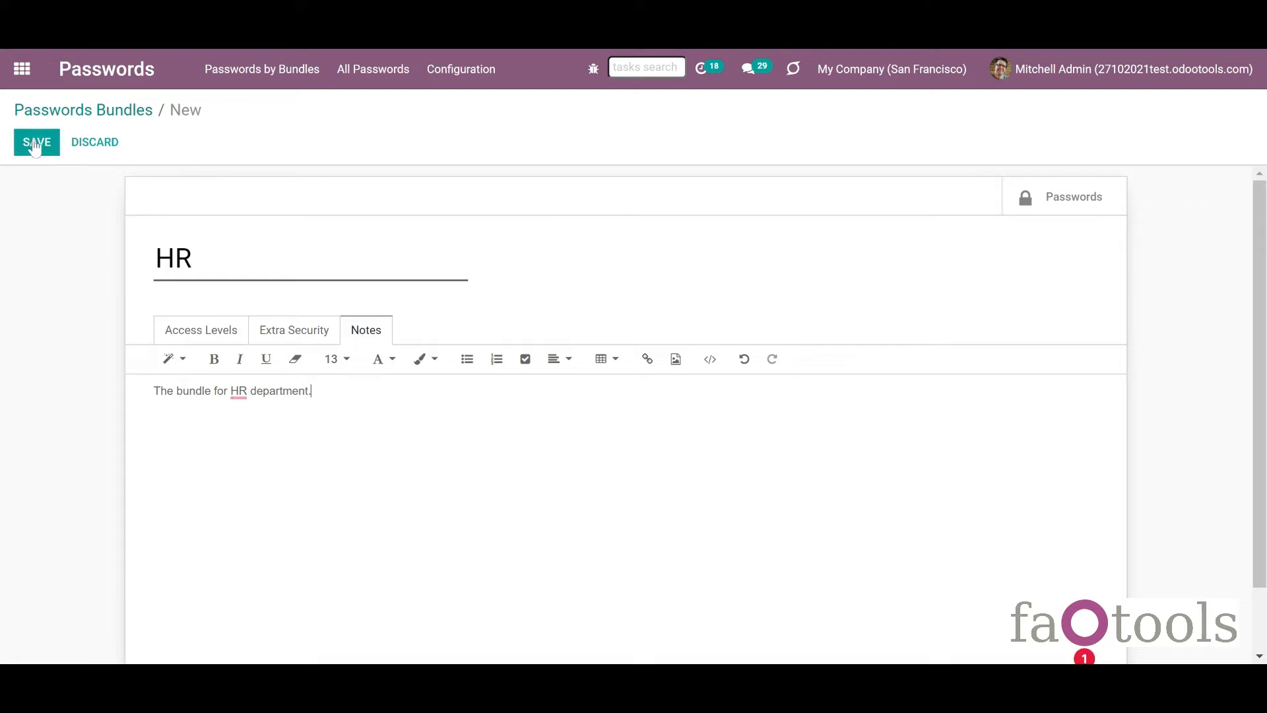
left_click(37, 147)
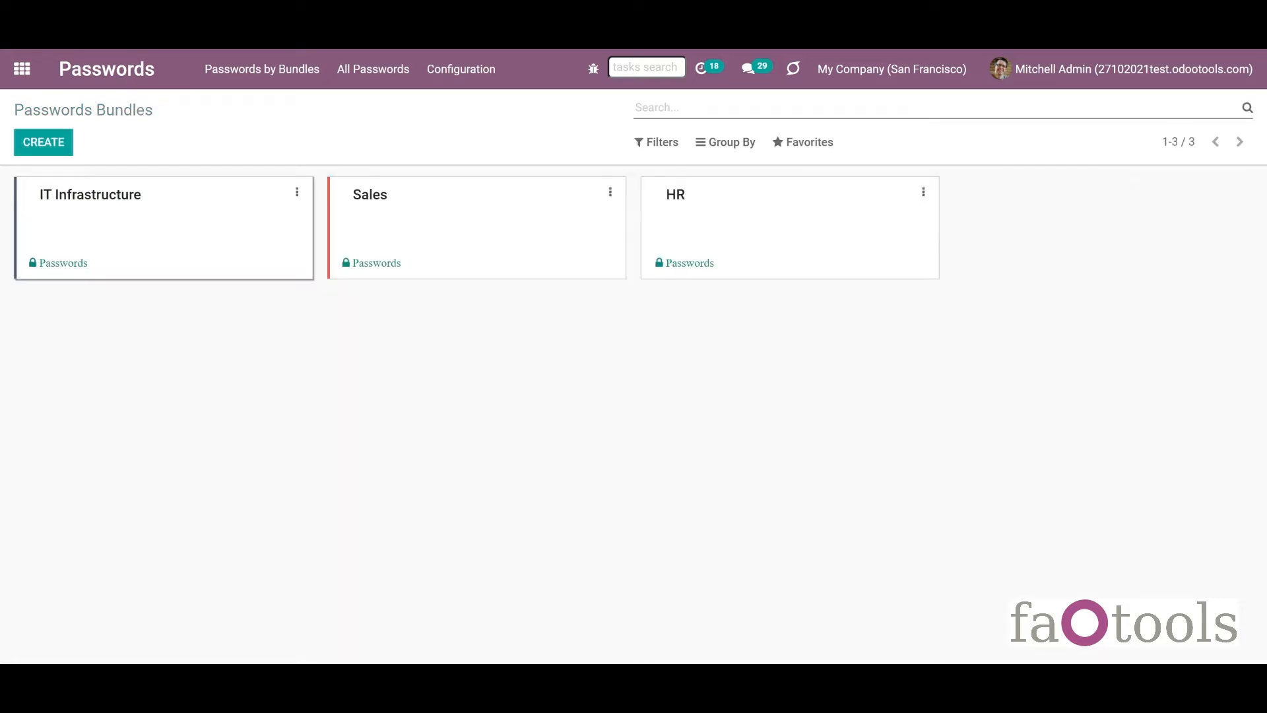
Colour the IT Infrastructure bundle purple, then start a new password in the HR bundle.
left_click(297, 192)
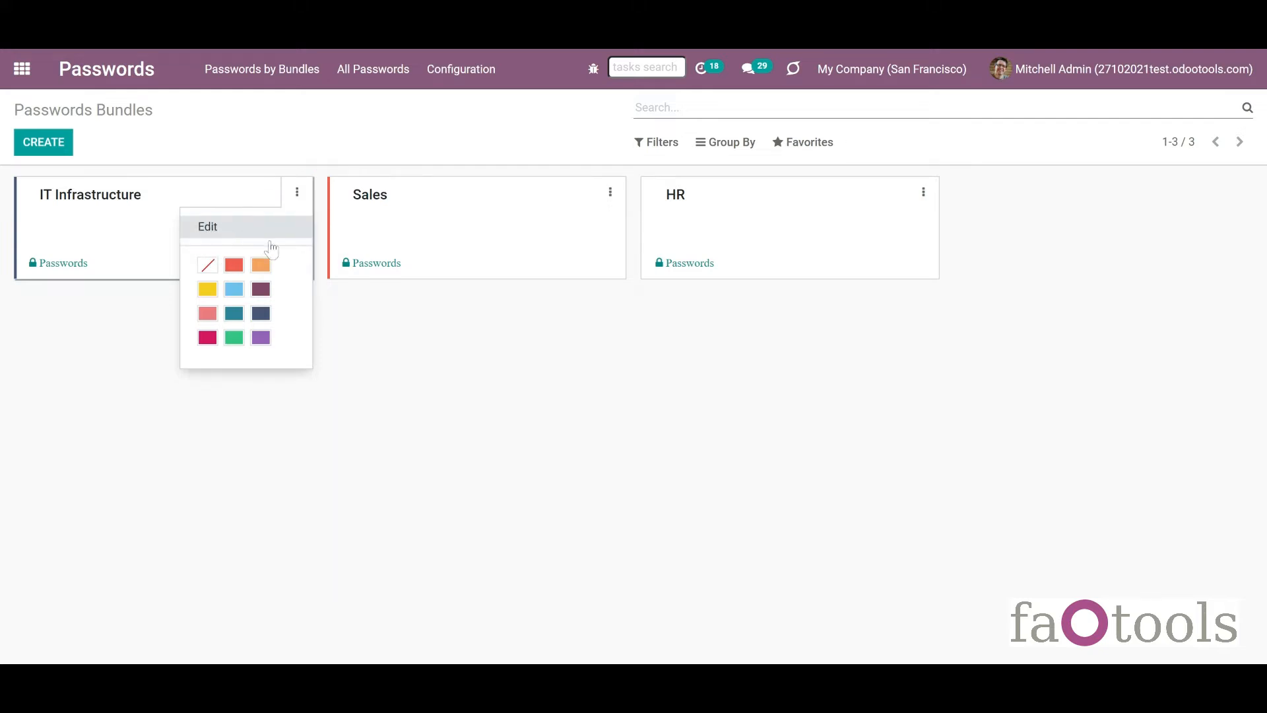
left_click(259, 289)
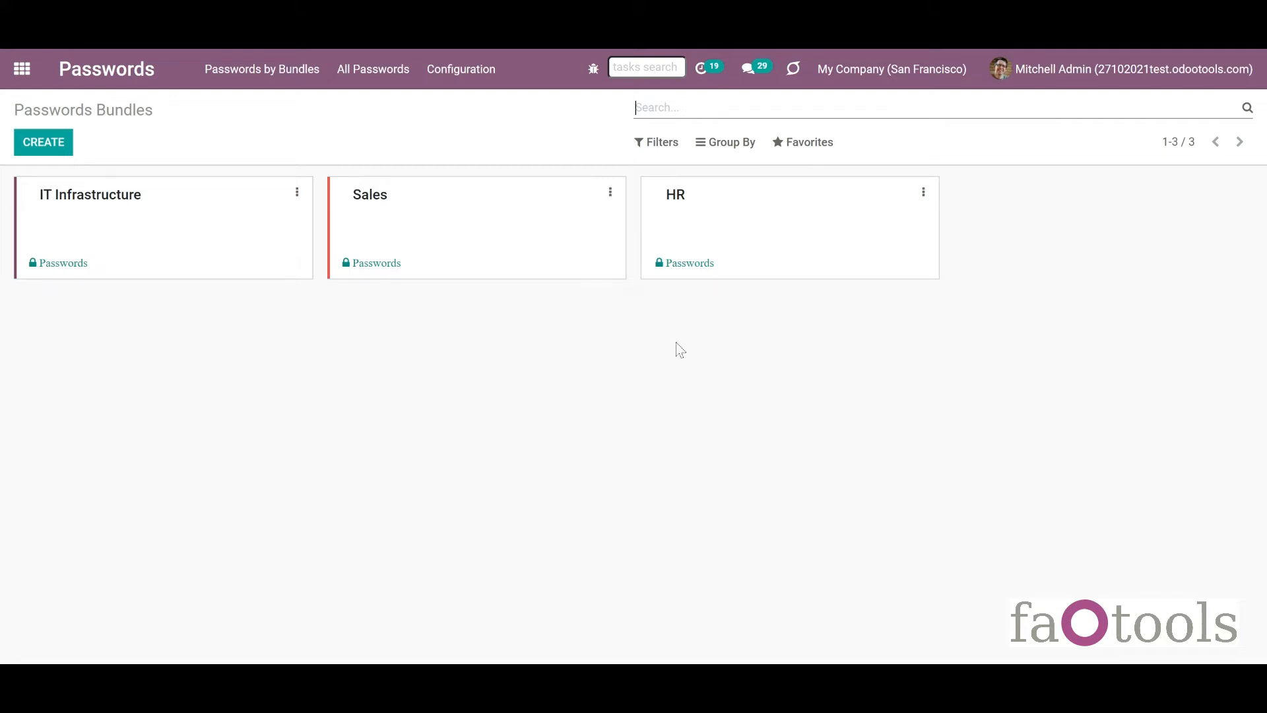
left_click(677, 217)
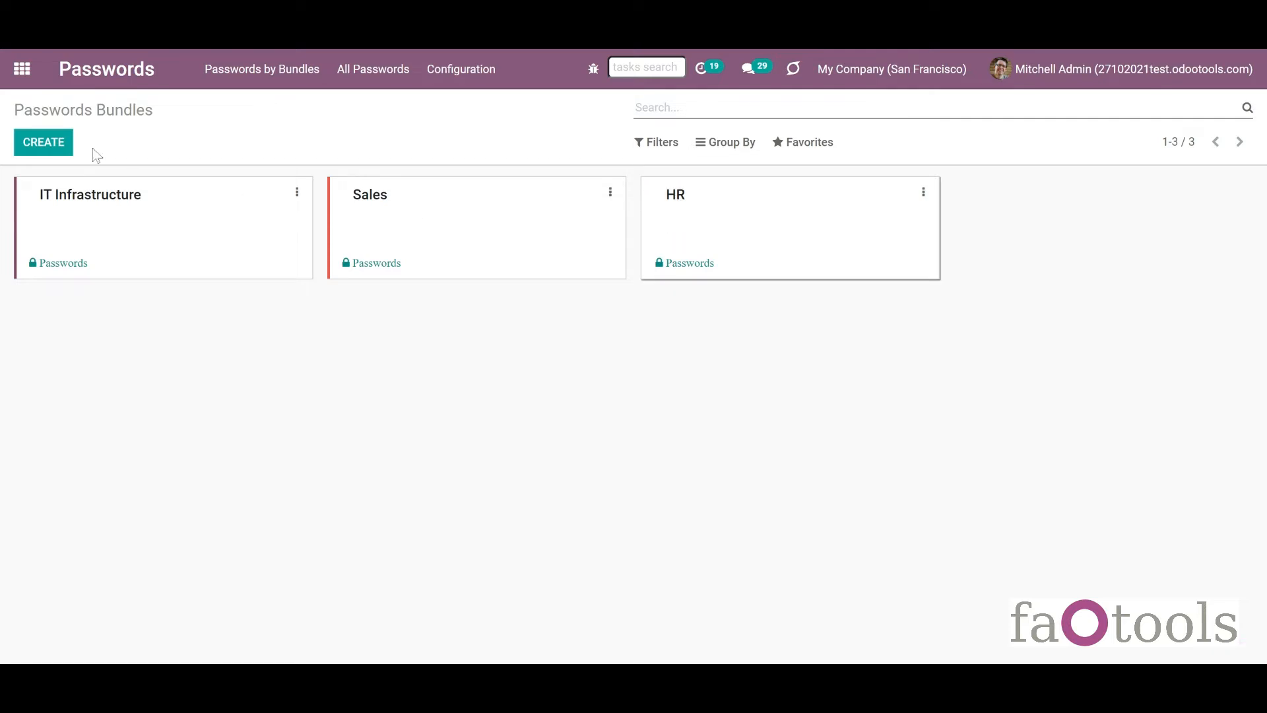
left_click(66, 146)
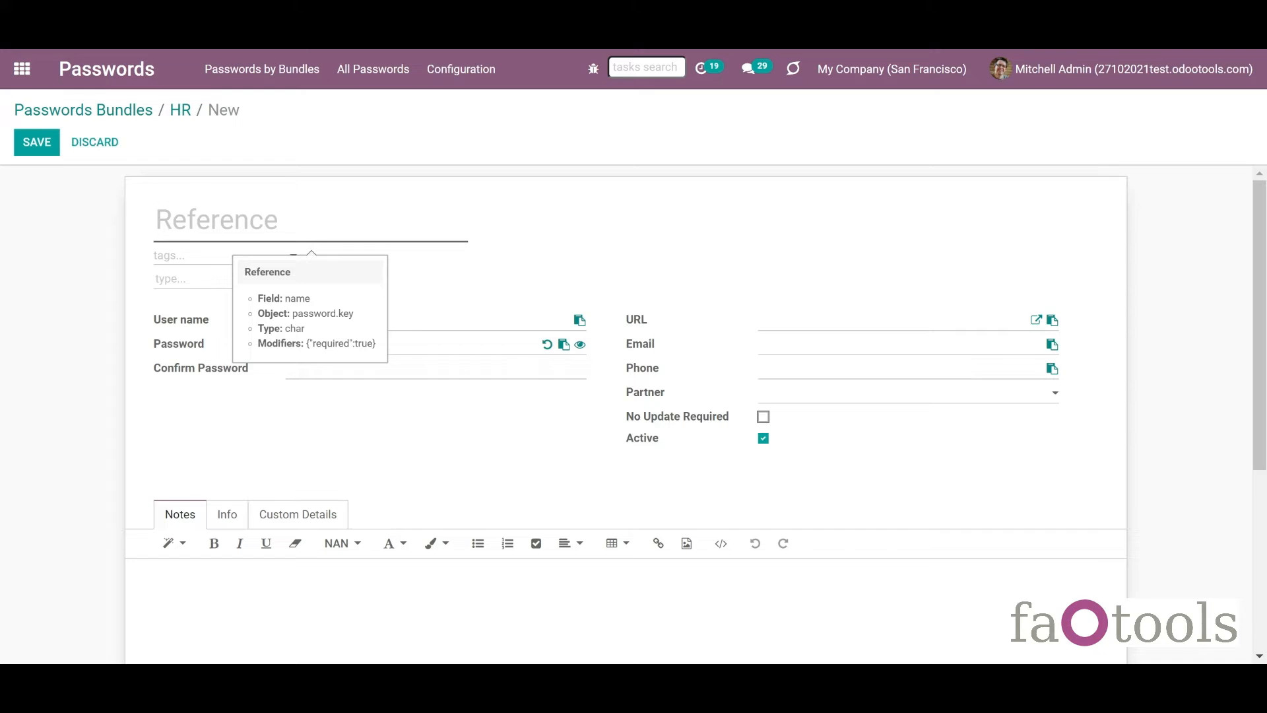
Set the Reference to Gmail and tag it with a newly created mail tag.
type("Gmail")
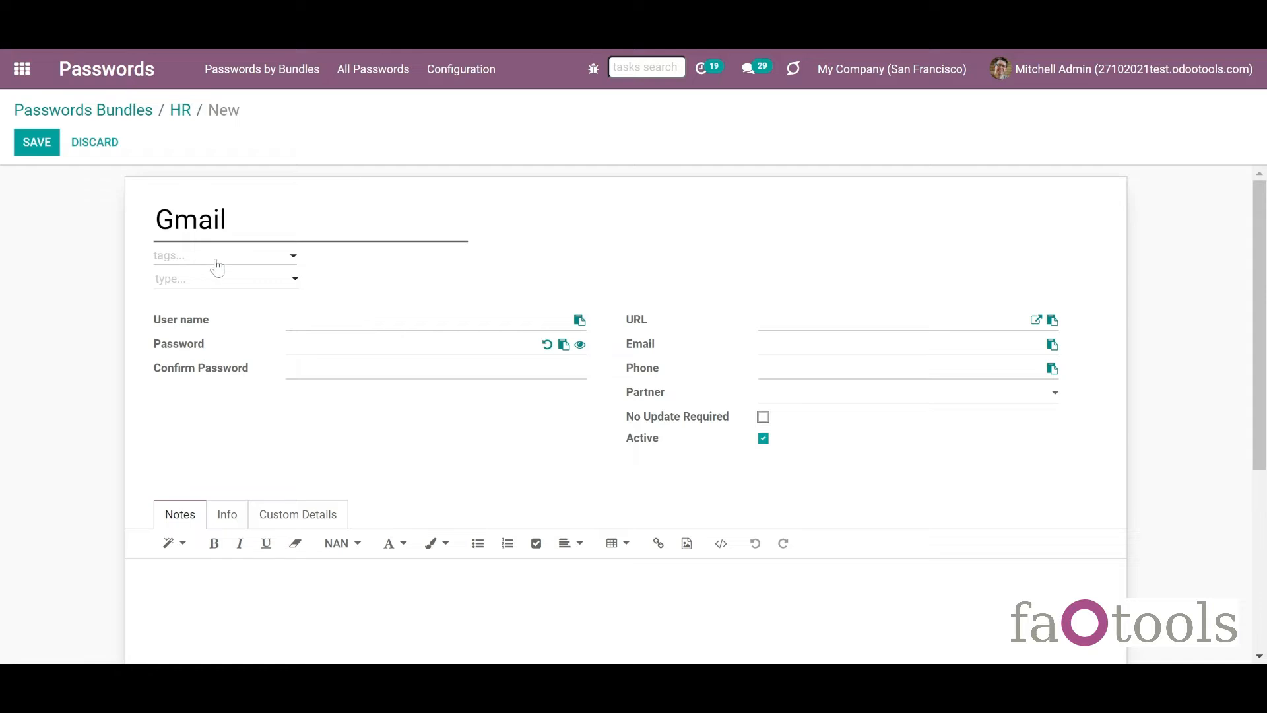
left_click(254, 264)
left_click(254, 264)
type("mail")
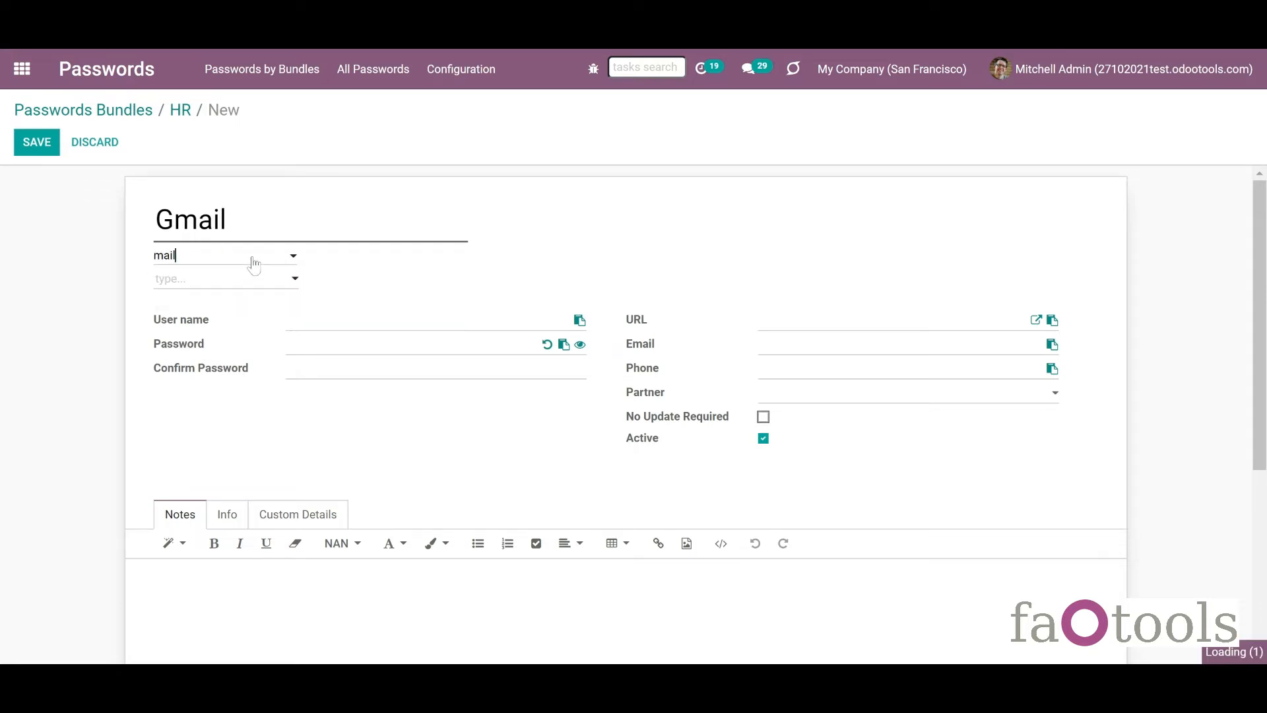
left_click(241, 280)
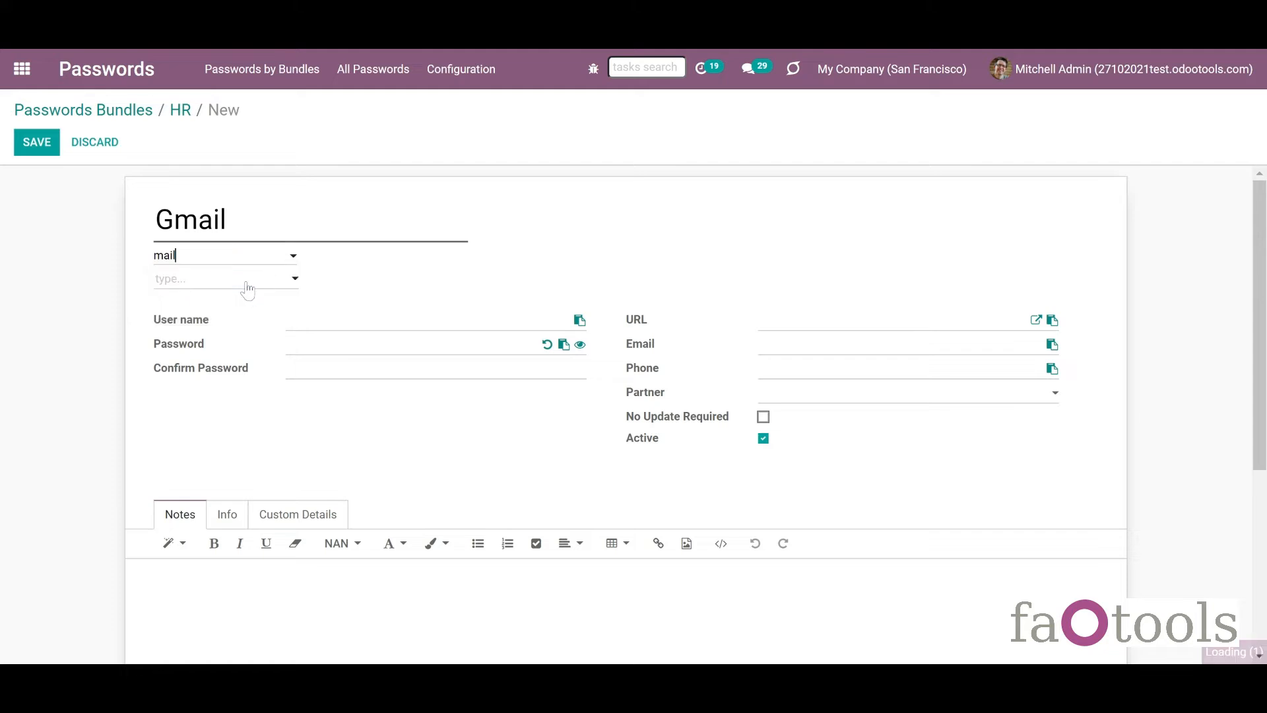
left_click(258, 285)
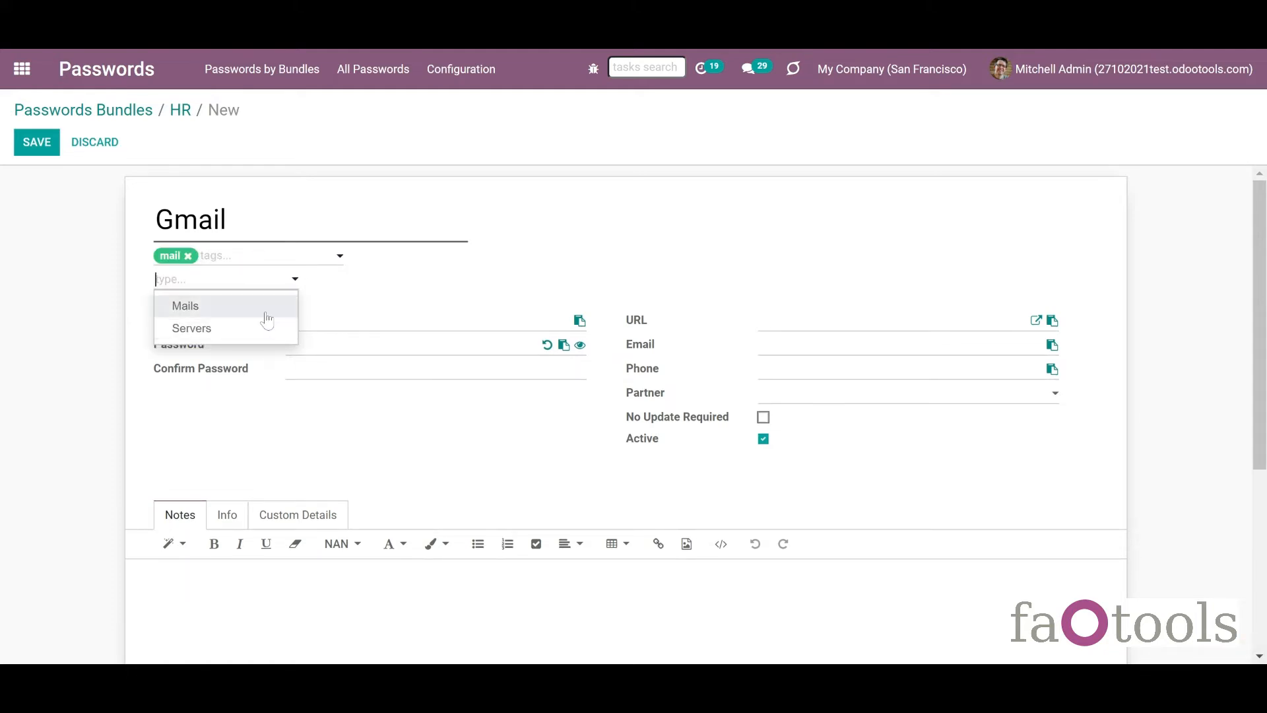
left_click(357, 309)
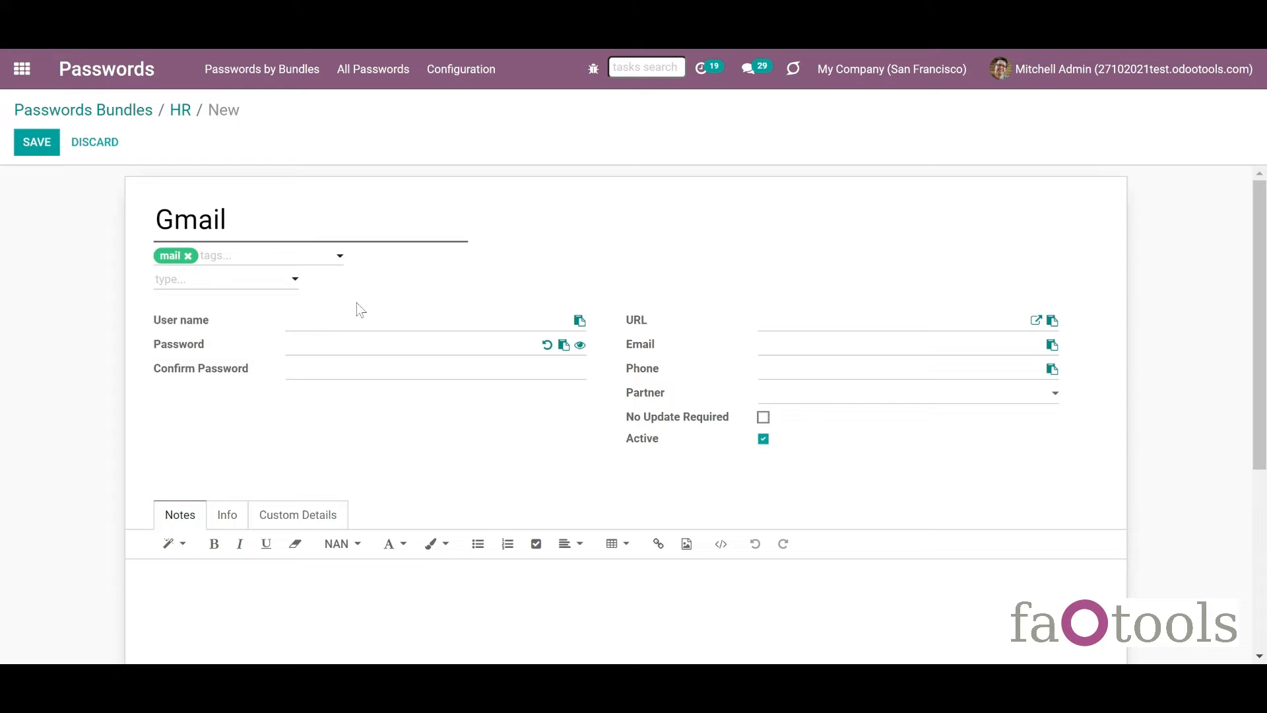
Enter the account's e-mail as the user name and bring up the password generator.
left_click(350, 318)
type("test@gmail.com")
left_click(547, 345)
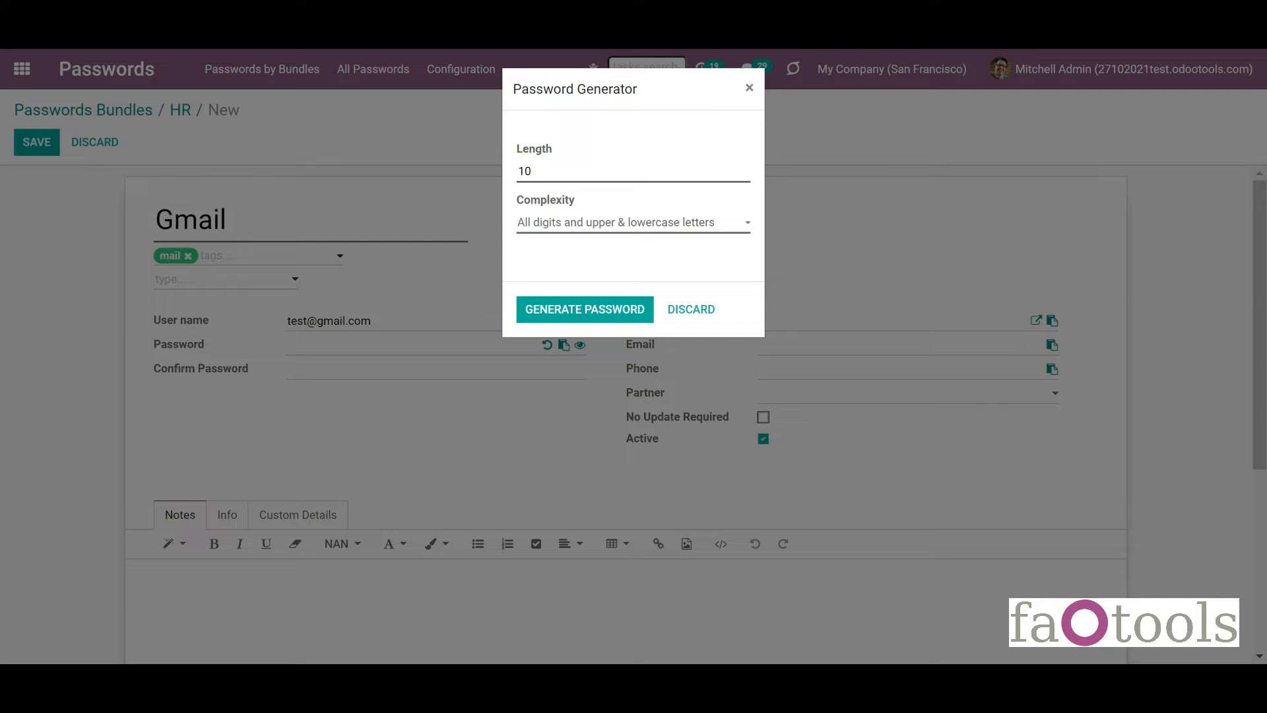
Generate a random password and mark the entry No Update Required.
left_click(580, 308)
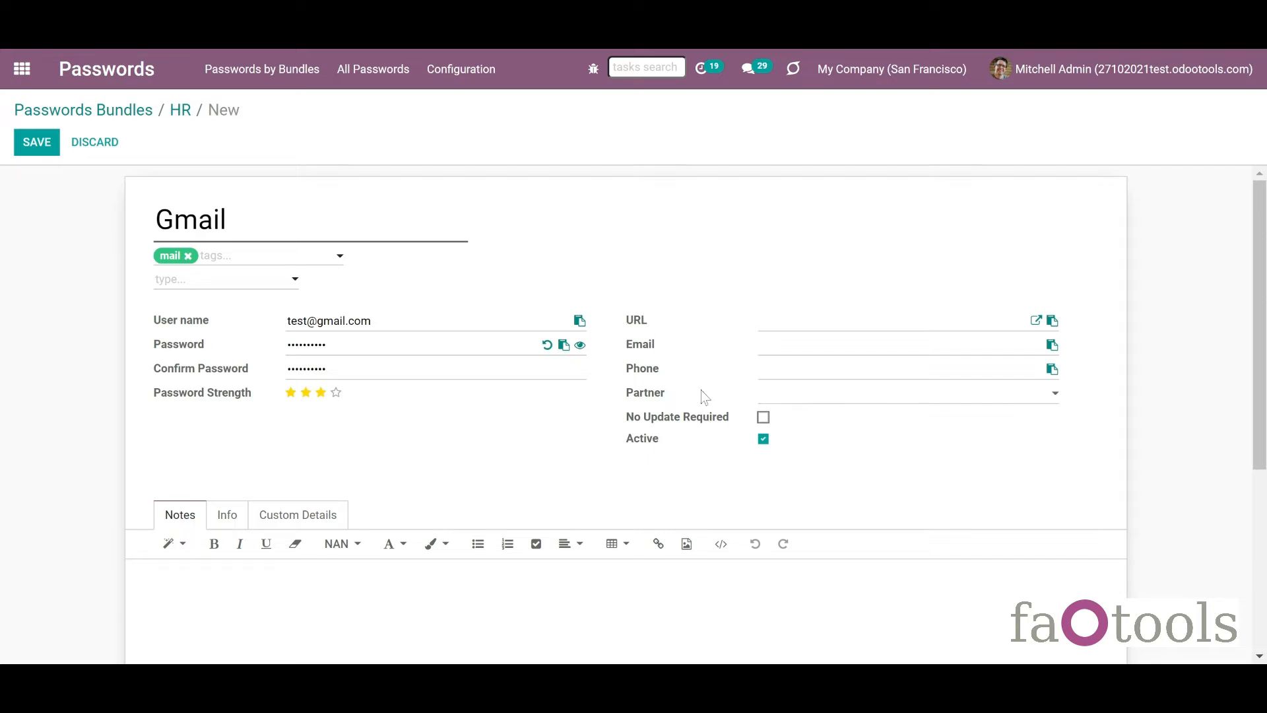
left_click(794, 394)
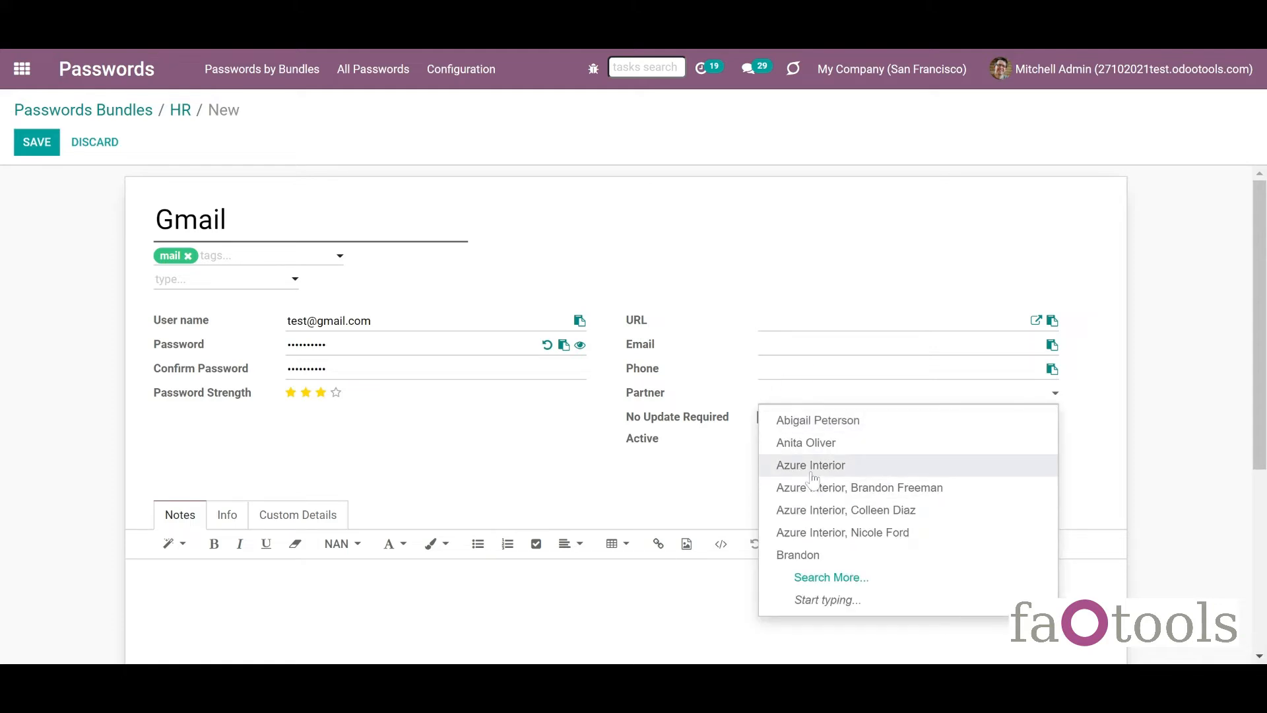
left_click(702, 468)
left_click(766, 419)
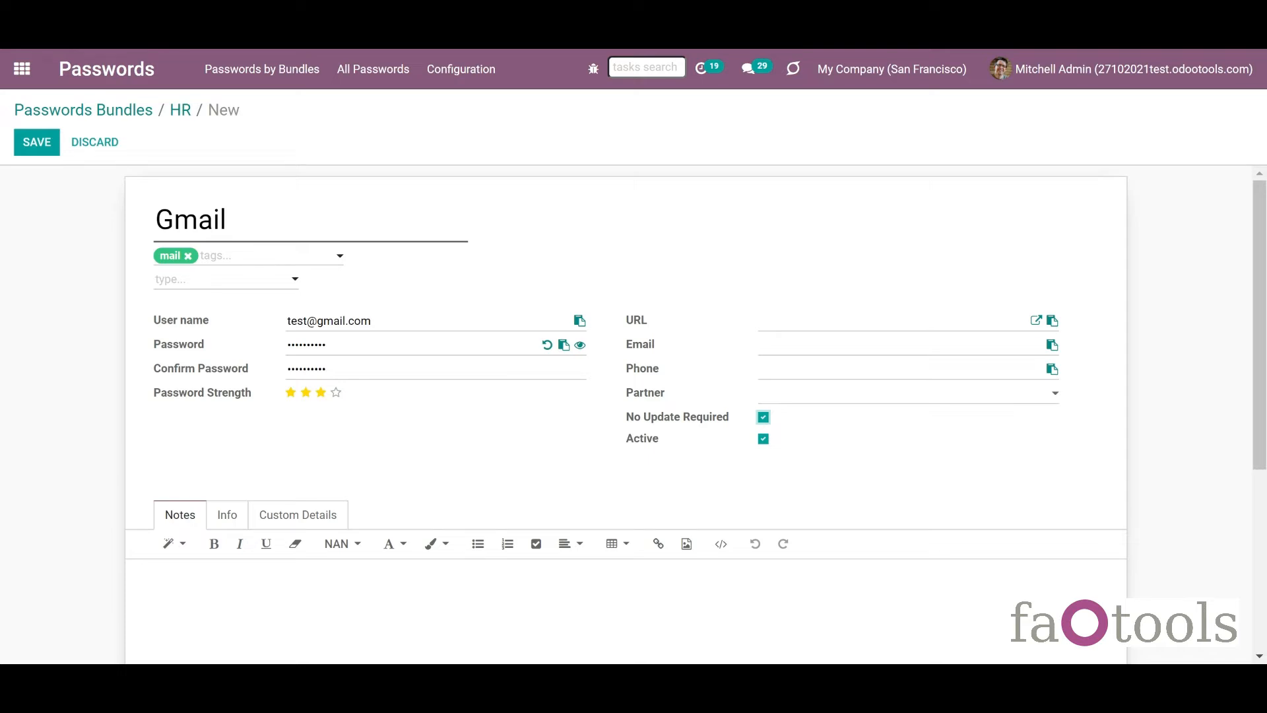
Keep the Gmail password Active and save it.
left_click(763, 439)
left_click(764, 440)
left_click(369, 609)
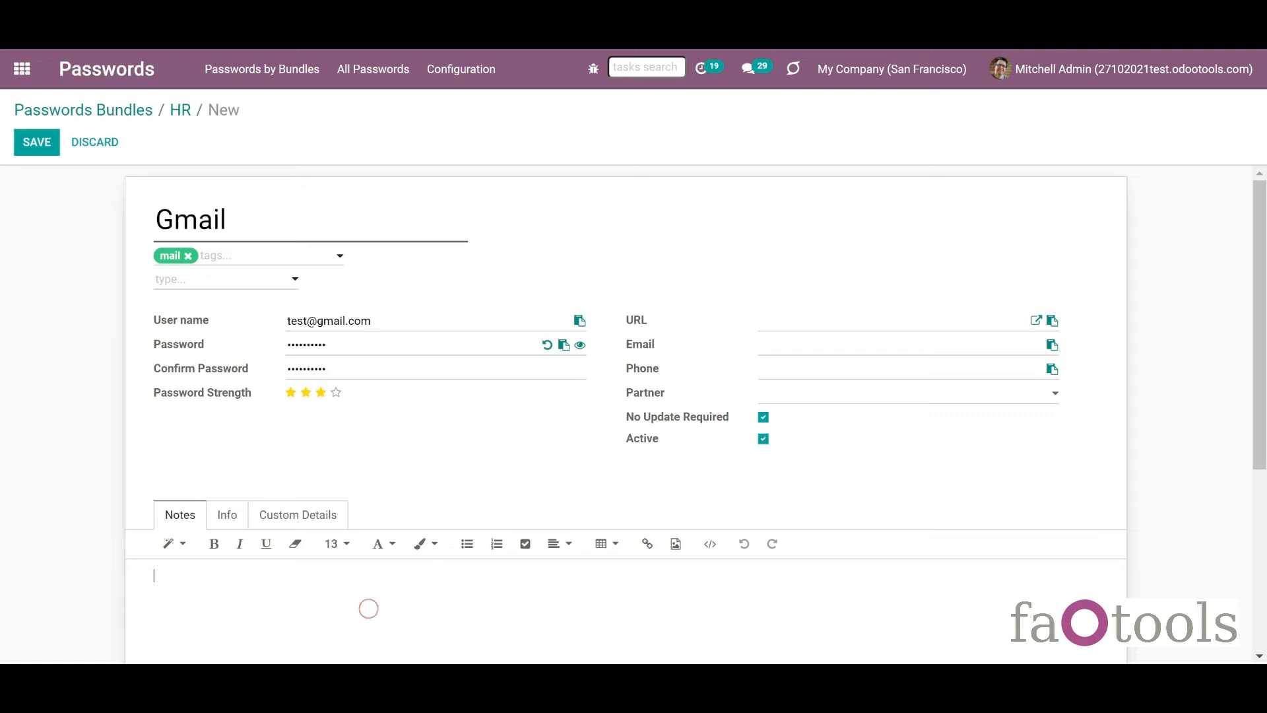
left_click_drag(1263, 413, 1257, 297)
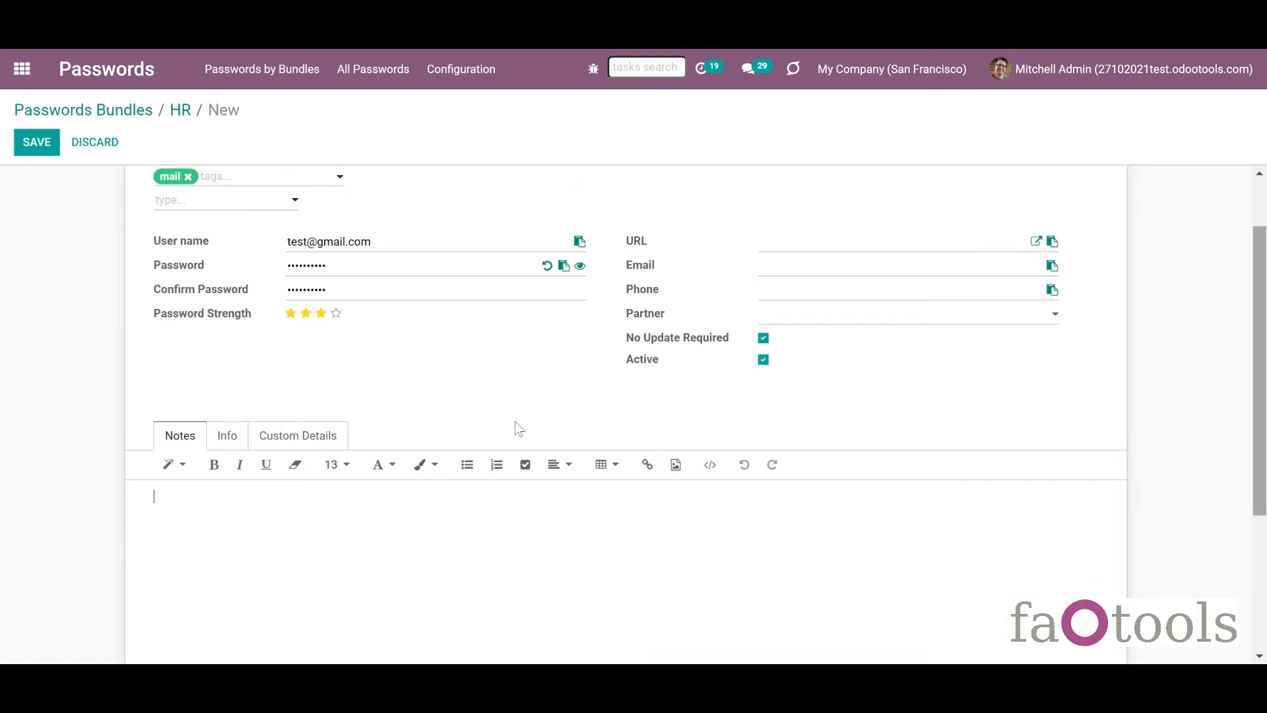
left_click(50, 146)
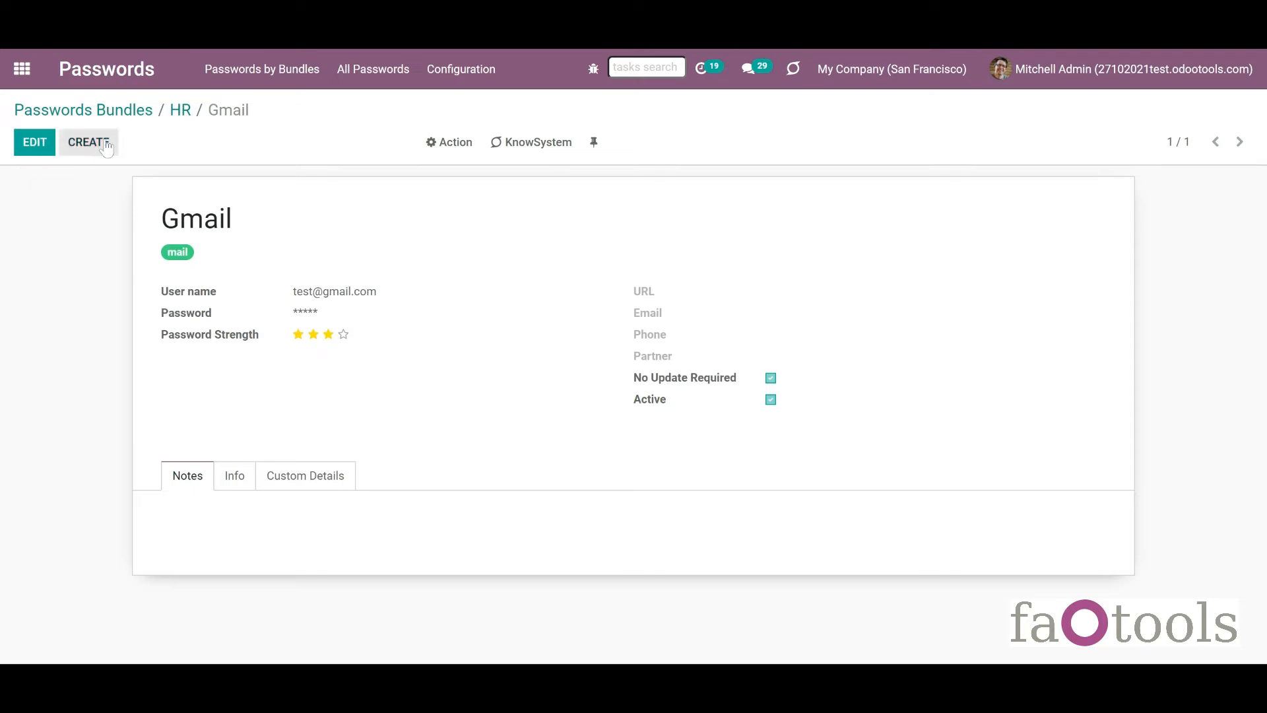
Go back to the HR bundle, open the Gmail password and save it again.
left_click(175, 113)
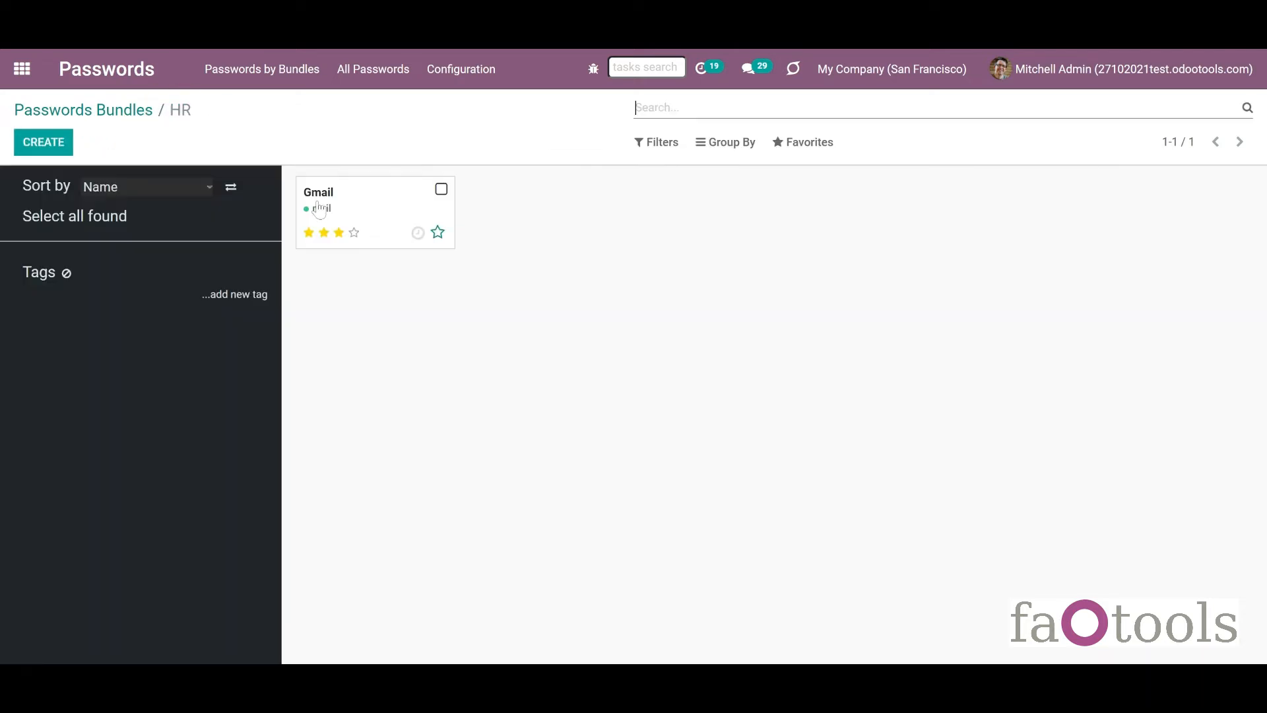
left_click(449, 190)
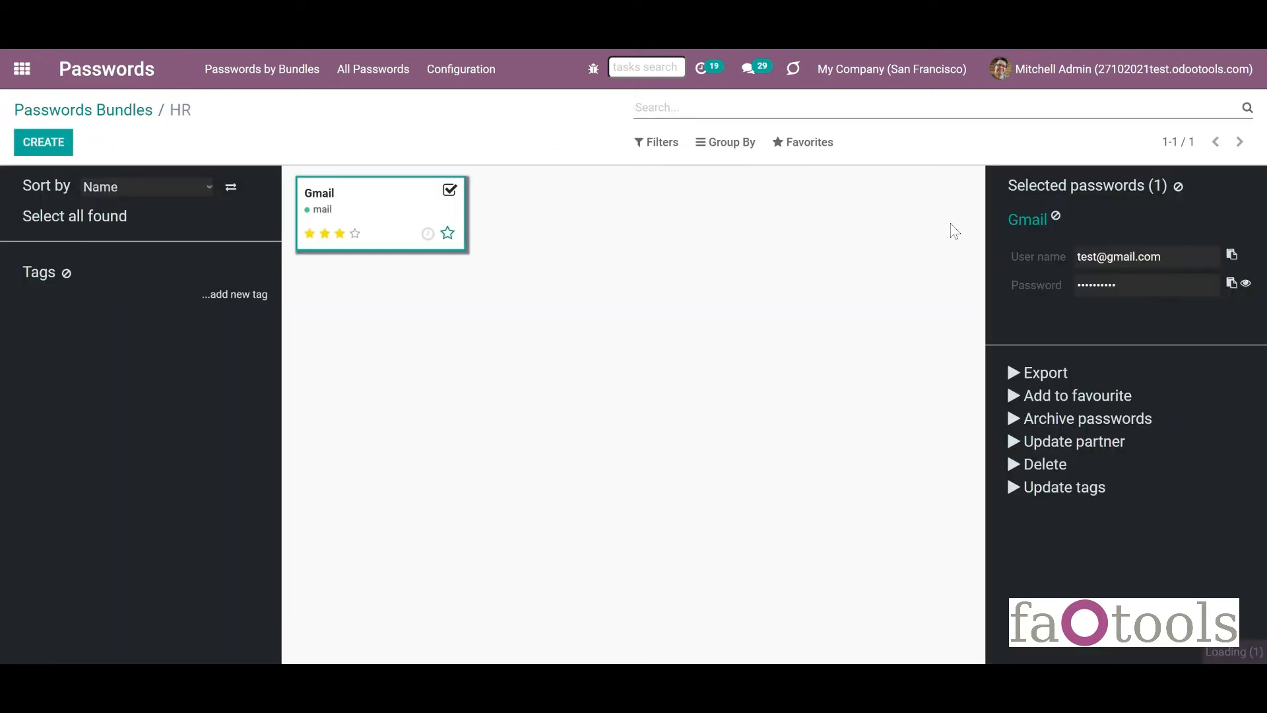
left_click(1037, 228)
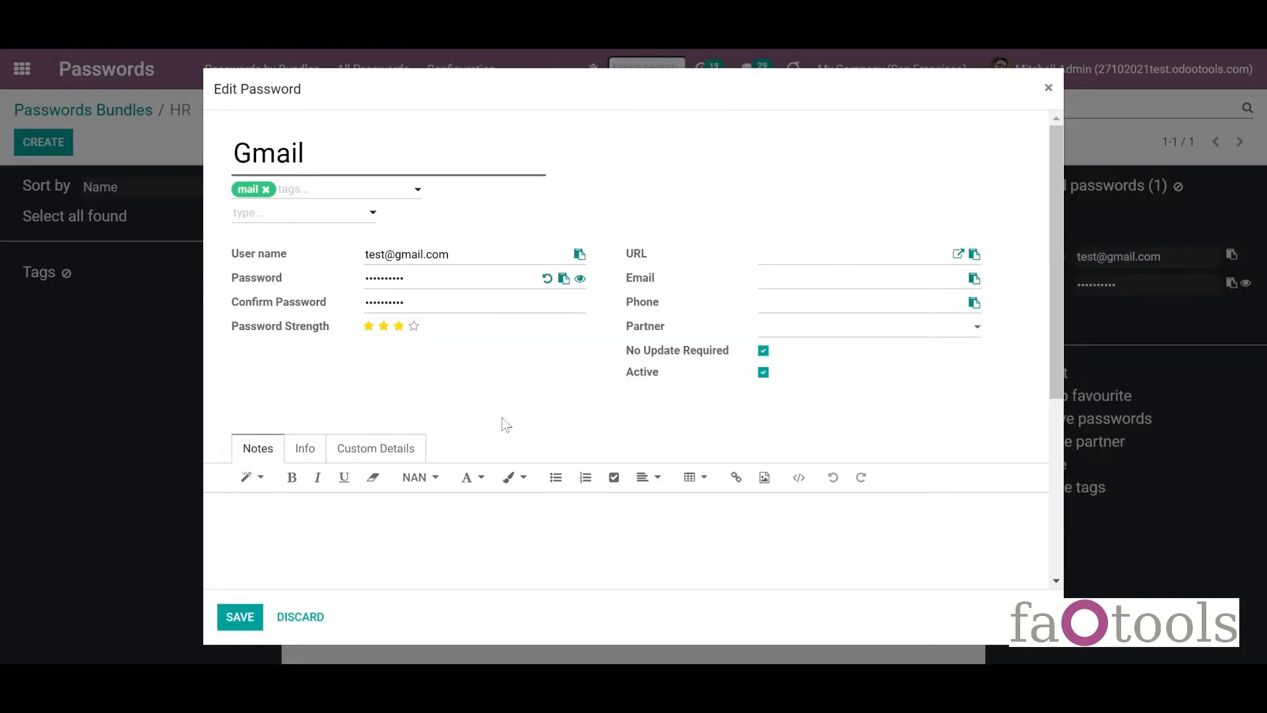
left_click(240, 616)
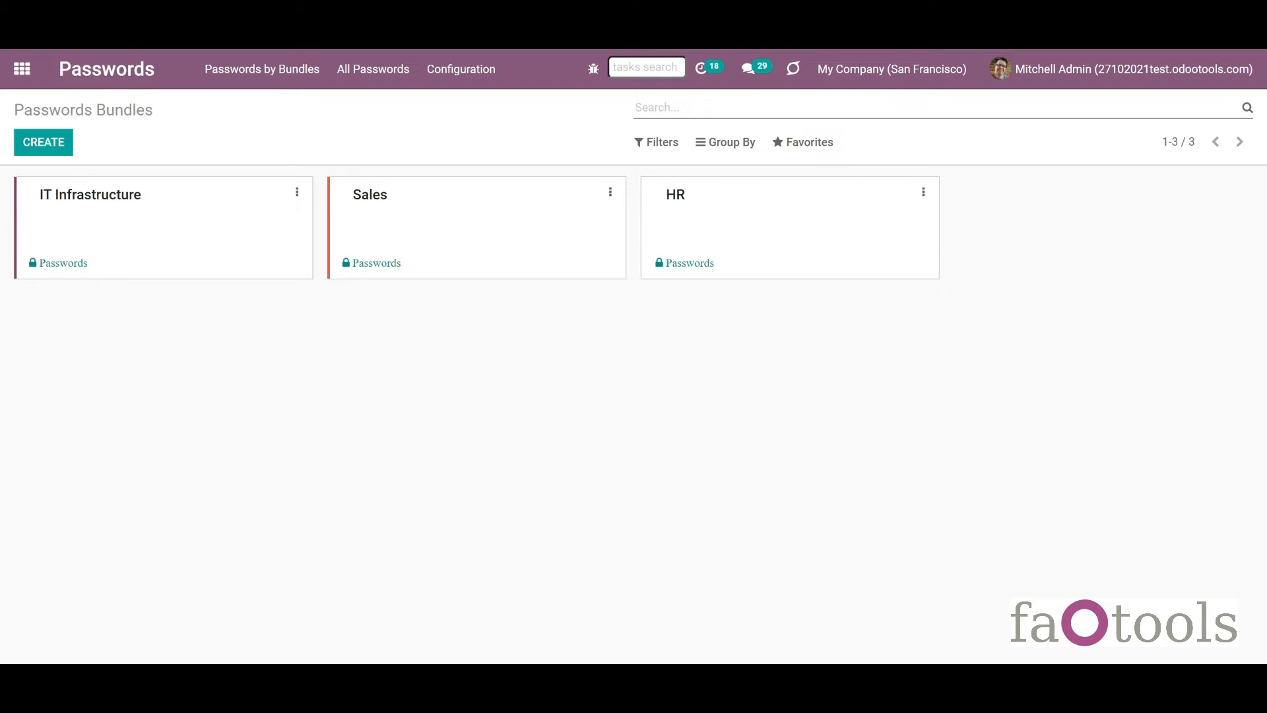
Open the Sales bundle, select Google Adsense, and sort by Create Date in reverse.
left_click(402, 241)
left_click(437, 190)
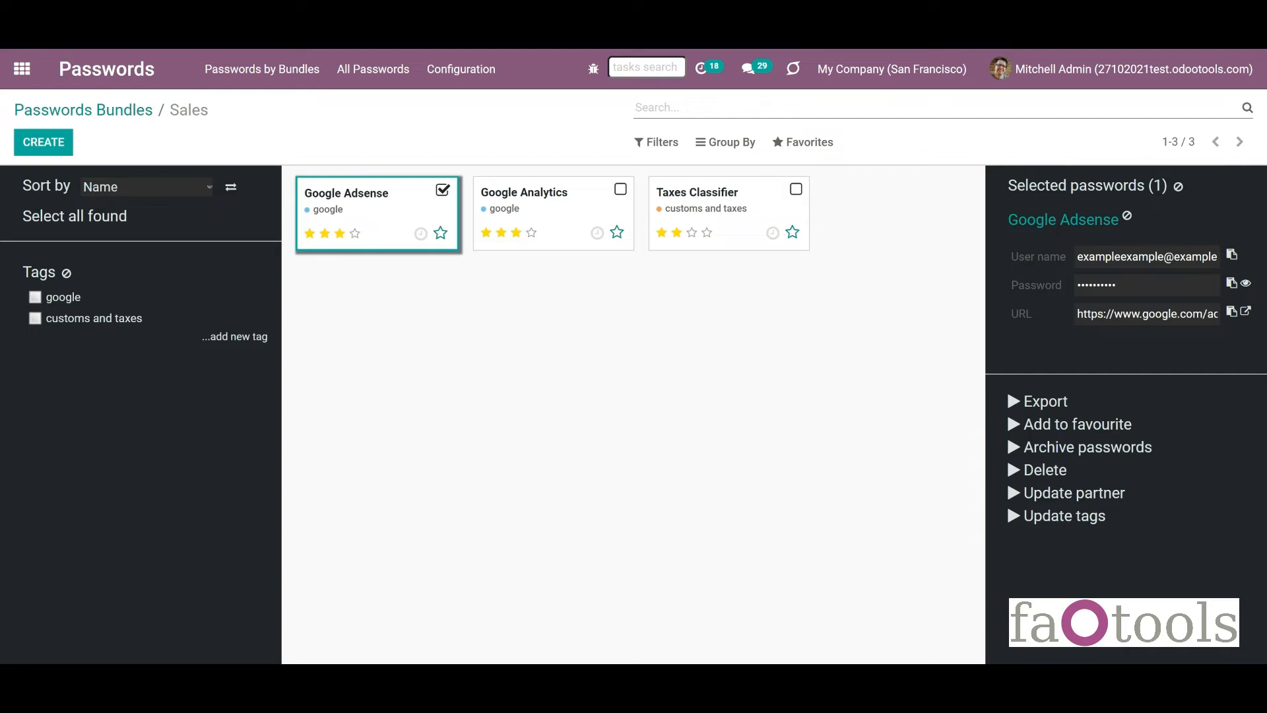
left_click(167, 254)
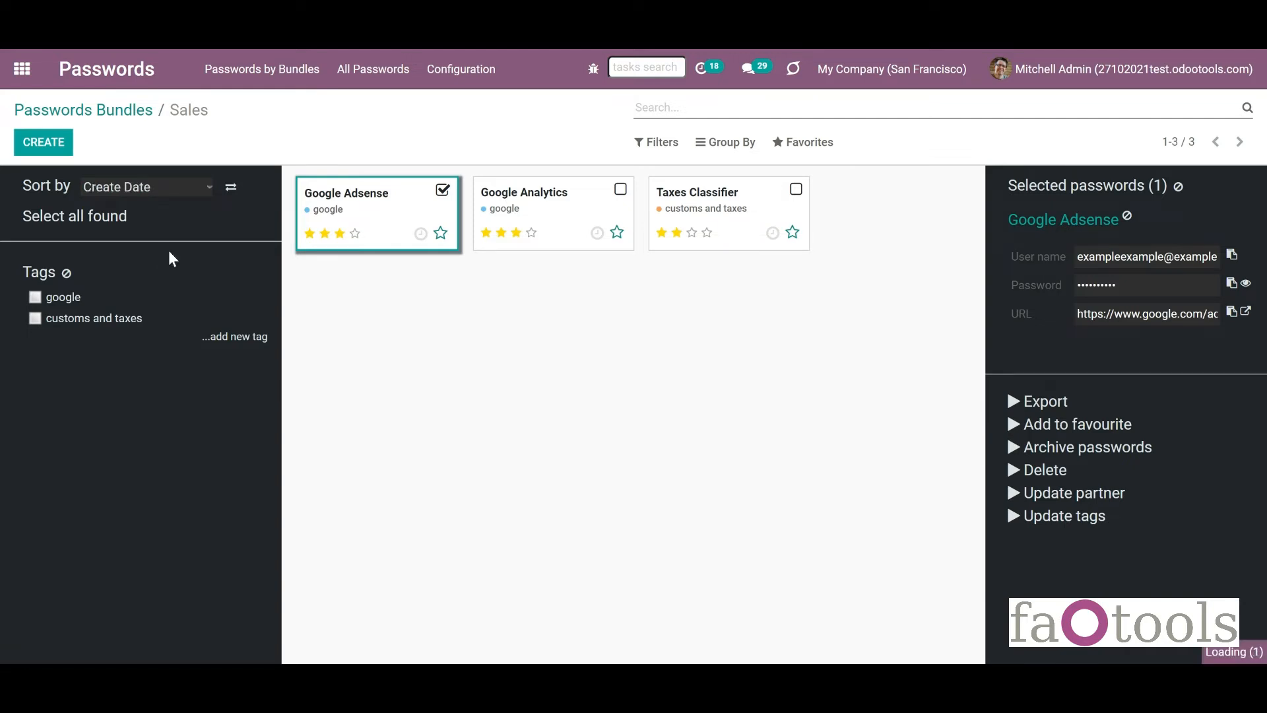
left_click(232, 194)
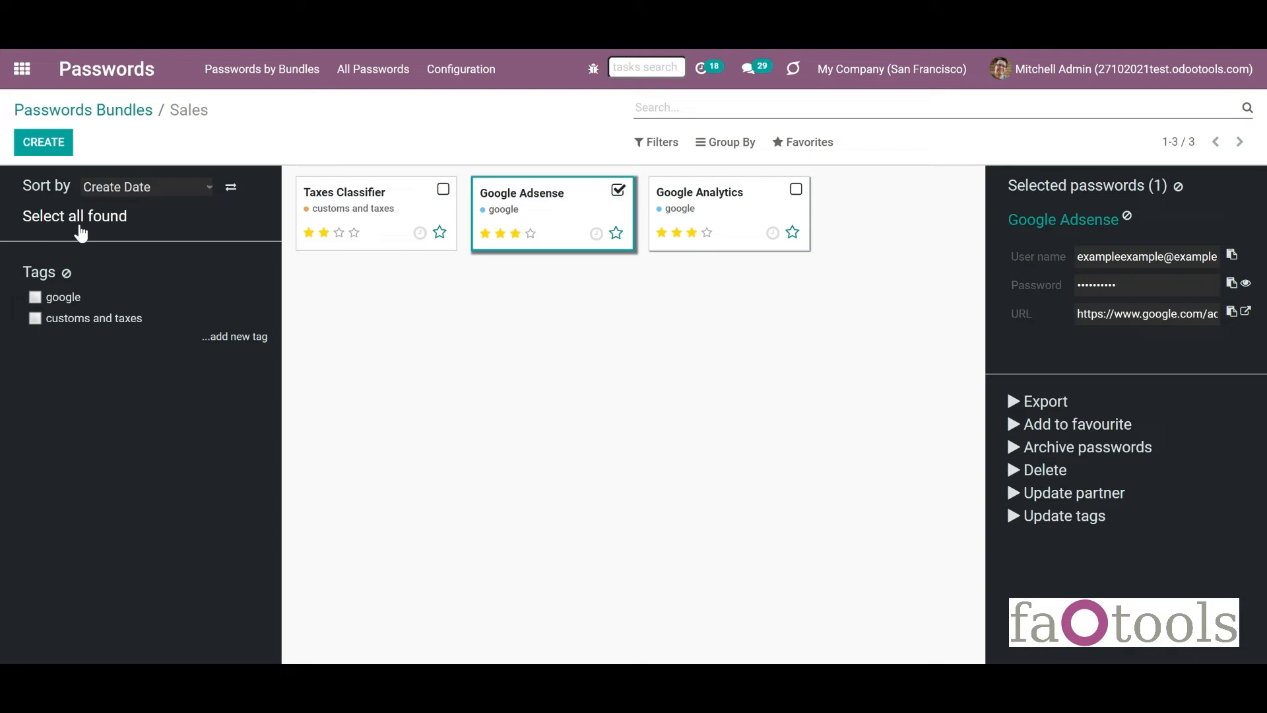
Select all three Sales passwords, then clear the selection.
left_click(78, 219)
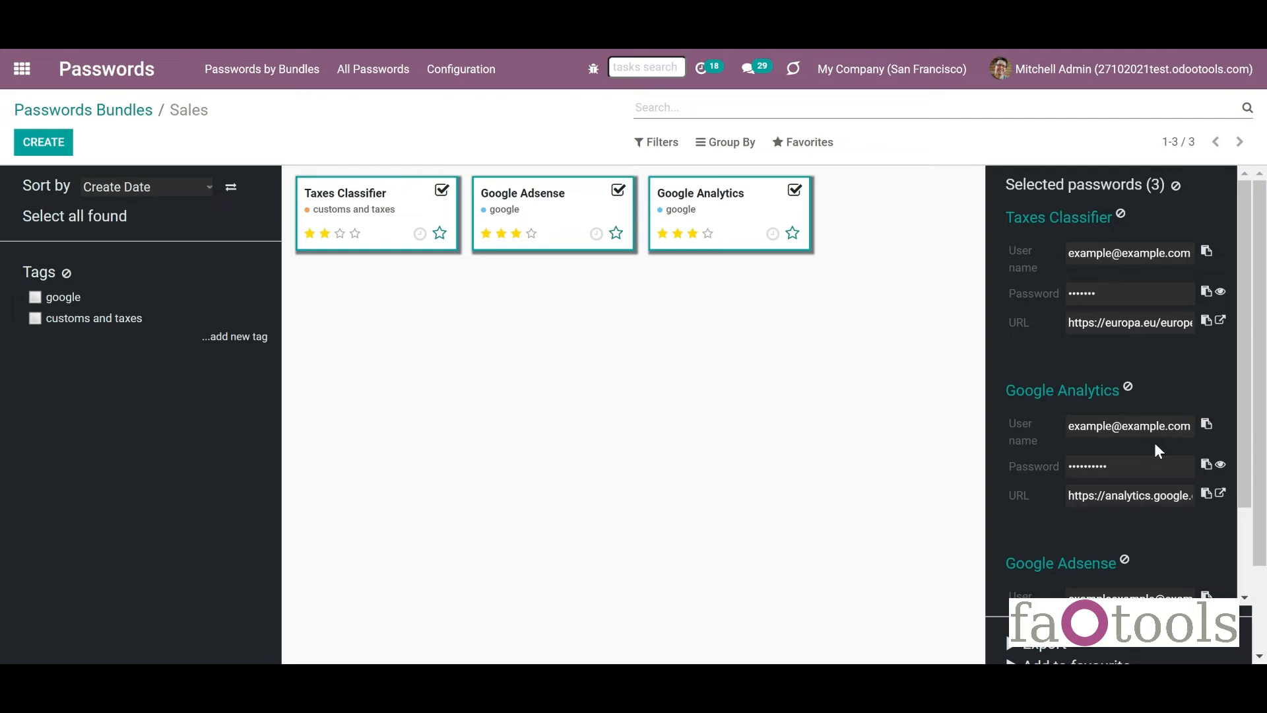
left_click(1176, 187)
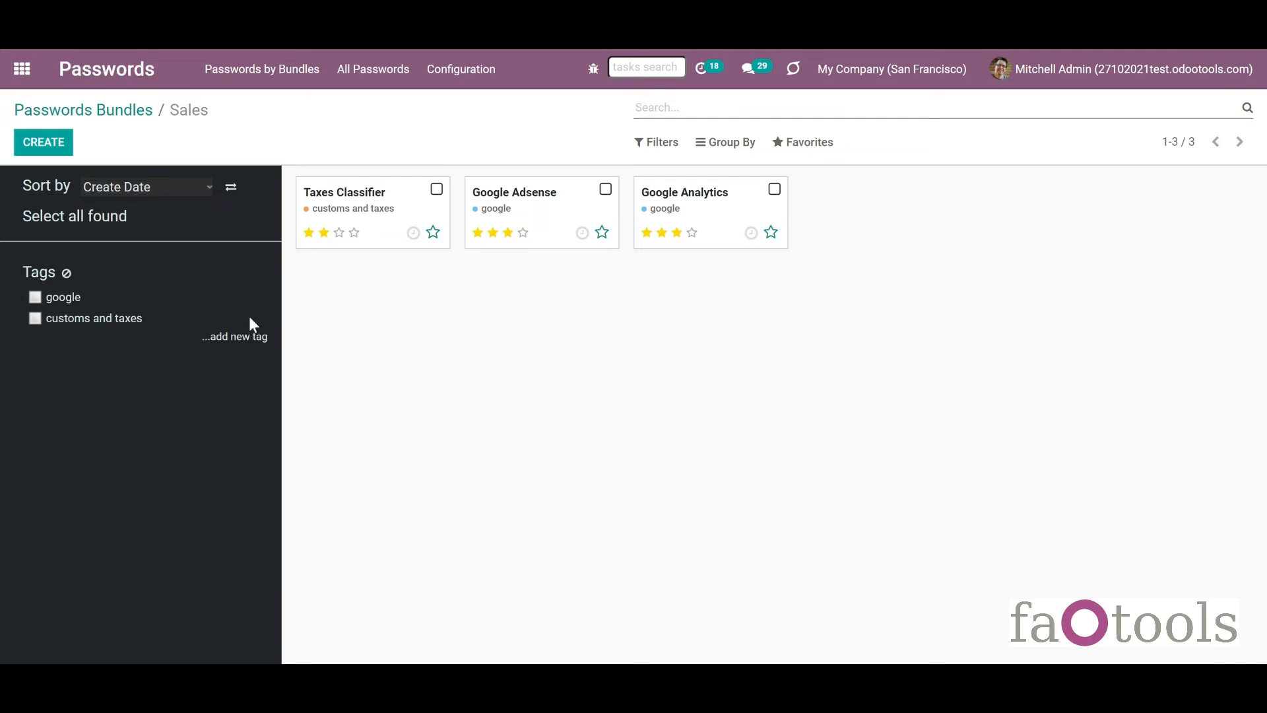
Create a tag 'New', nest it under customs and taxes, and filter by customs and taxes.
left_click(249, 339)
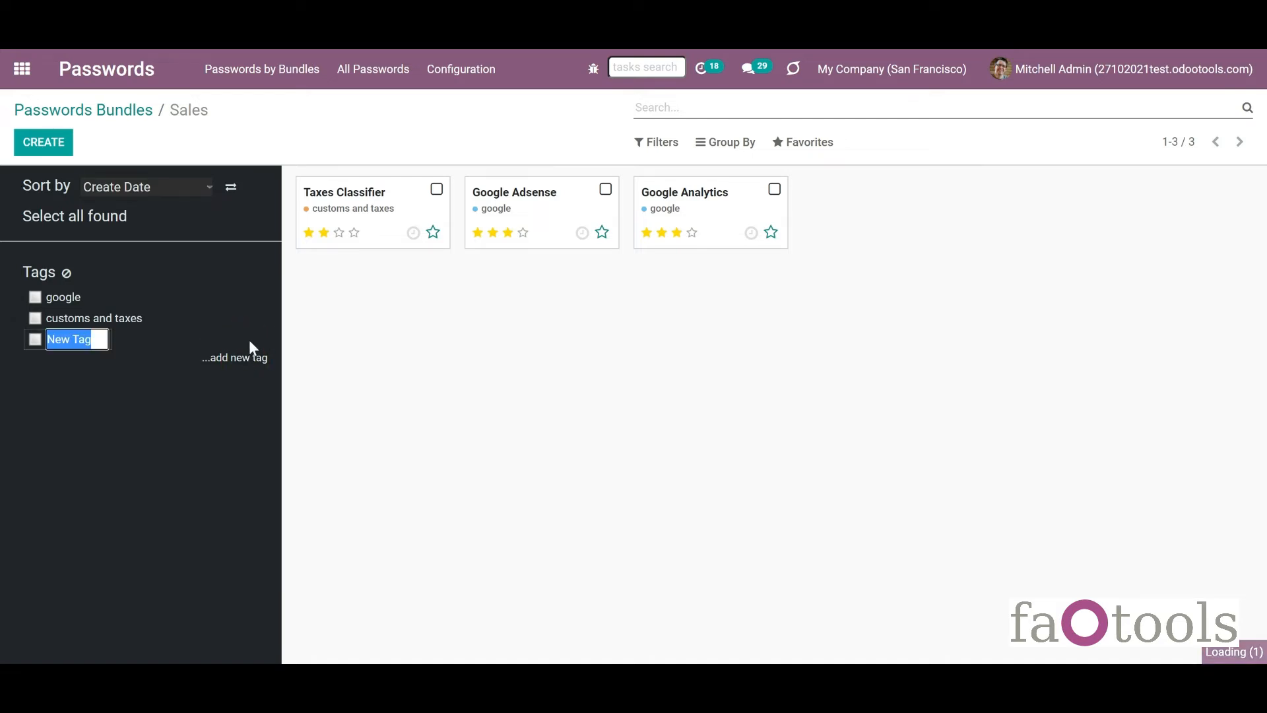
type("New")
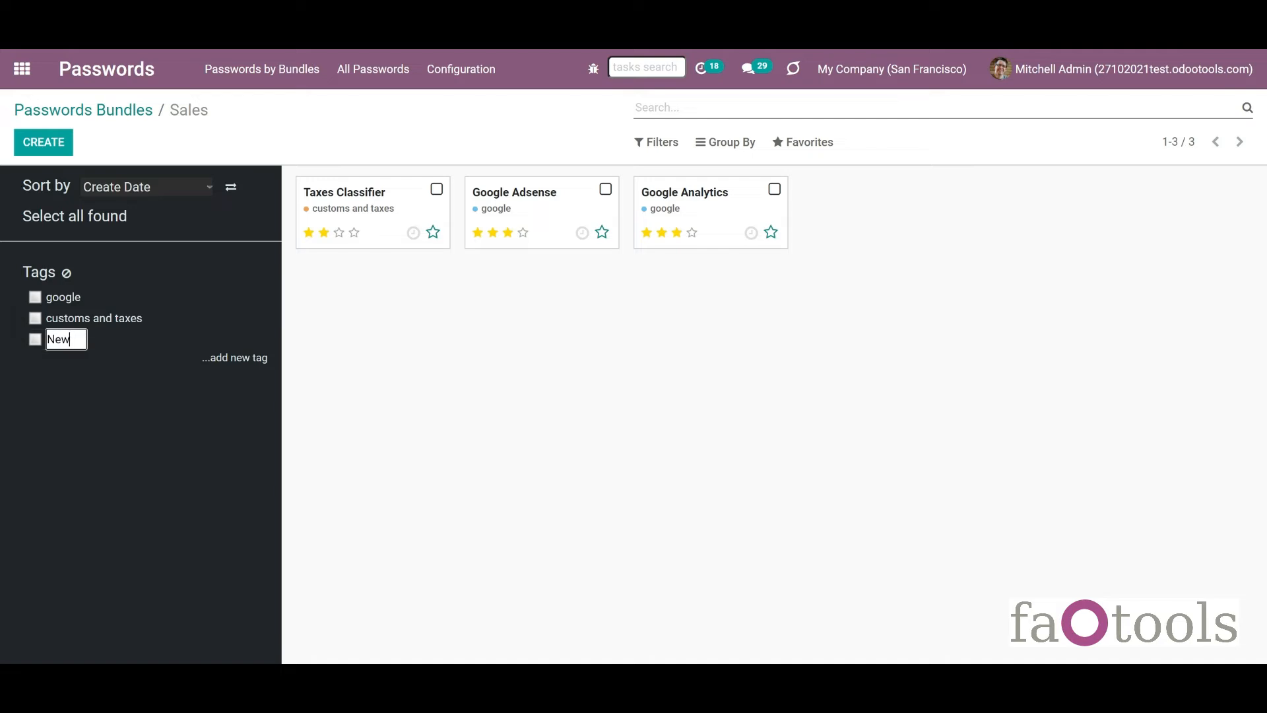
key("Return")
right_click(62, 344)
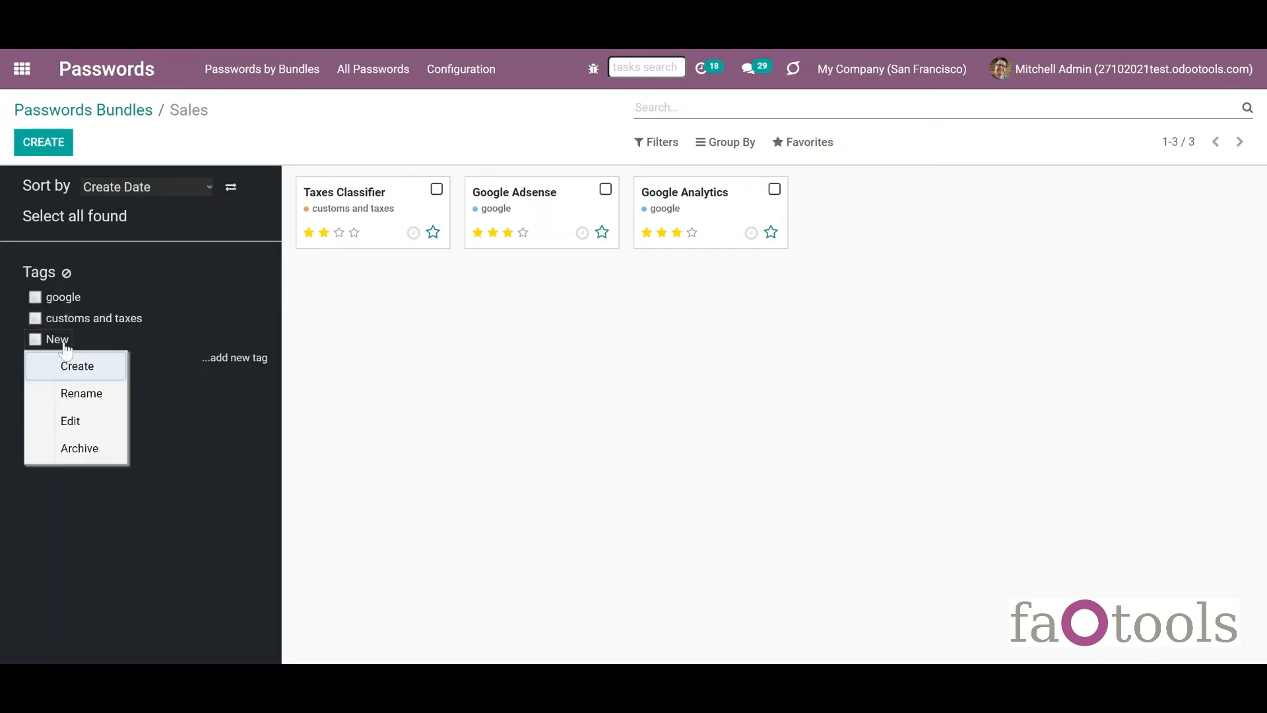
left_click(47, 360)
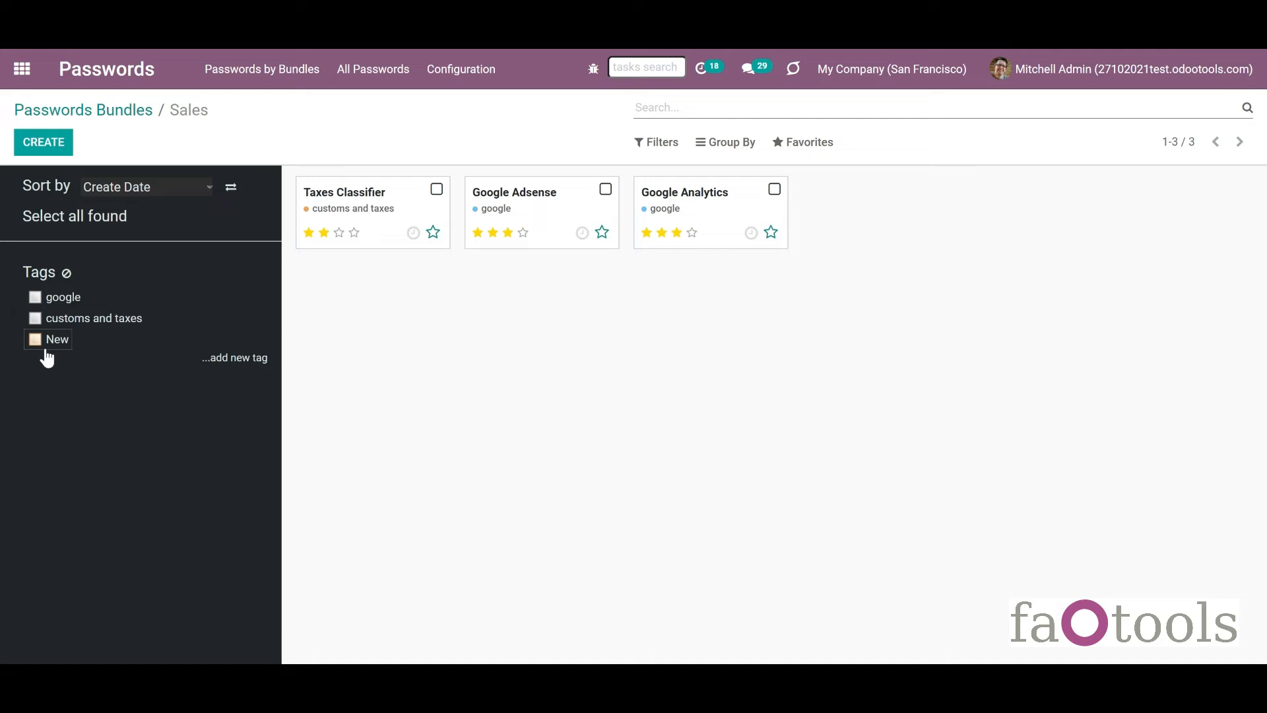
mouse_move(45, 345)
left_mouse_down()
mouse_move(47, 334)
mouse_move(60, 342)
left_mouse_up()
left_click(35, 320)
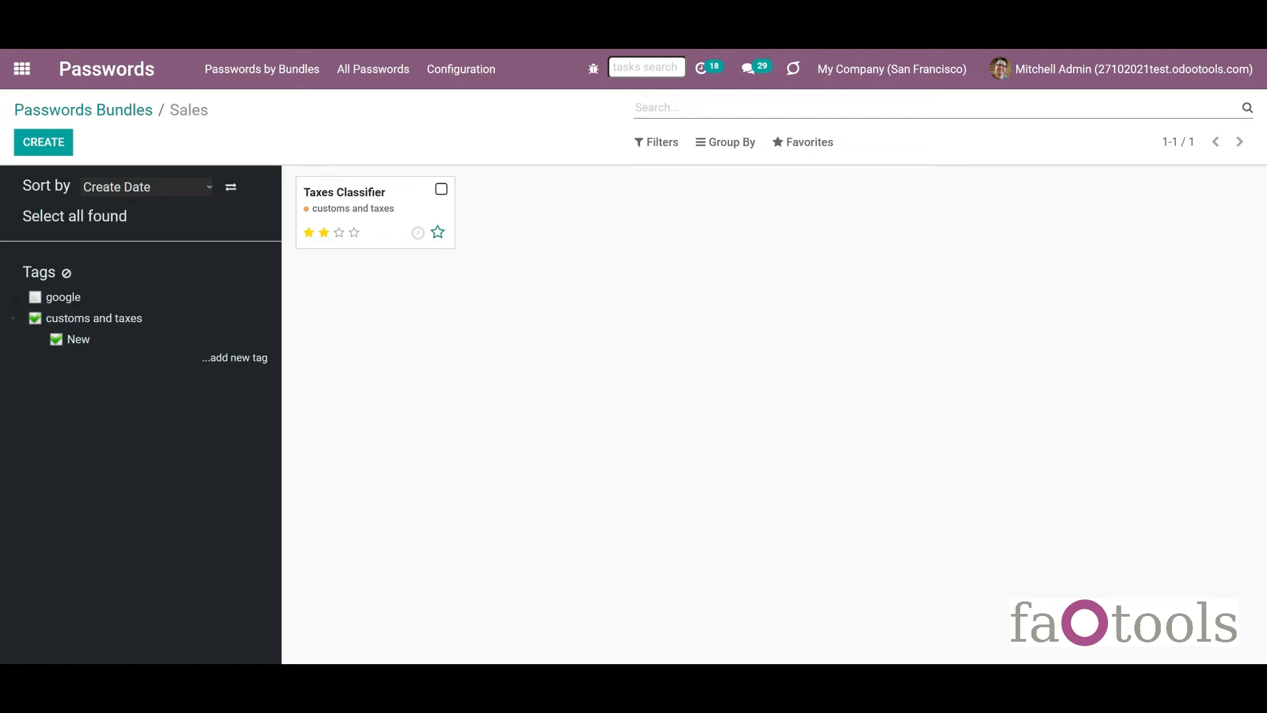
left_click(461, 70)
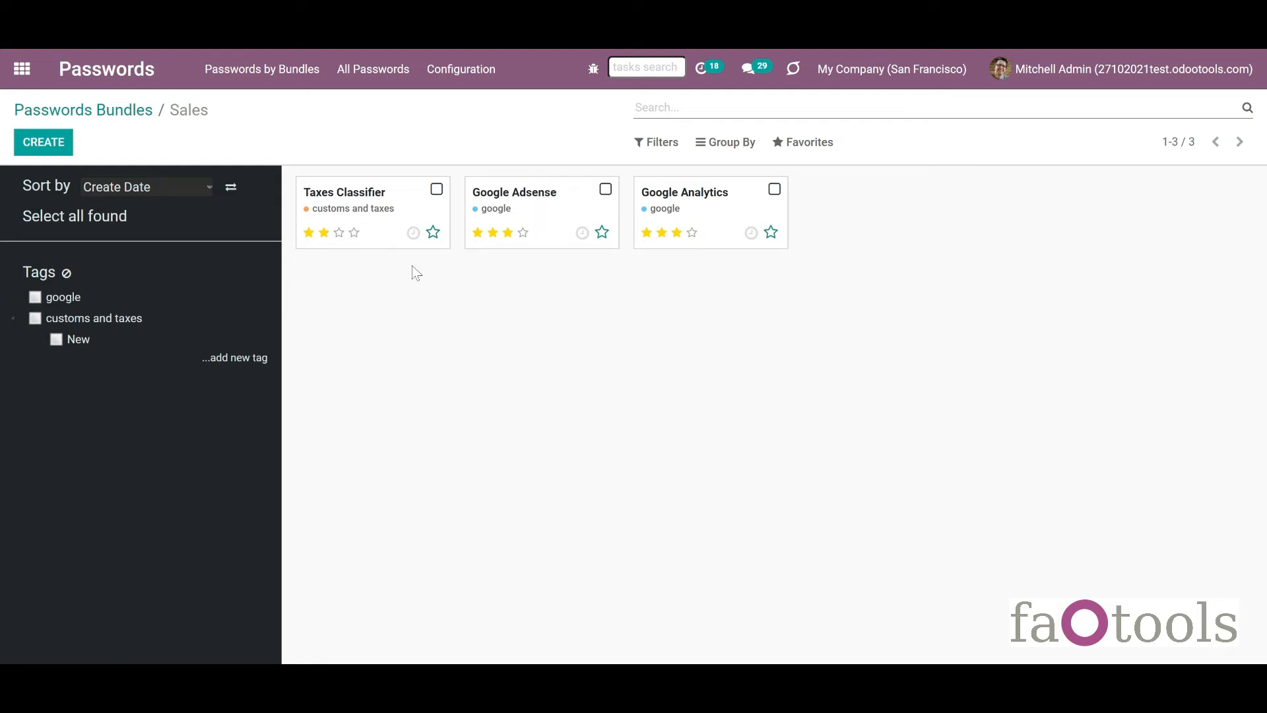
Star Taxes Classifier, filter by customs and taxes, and reveal Google Adsense's password.
left_click(433, 233)
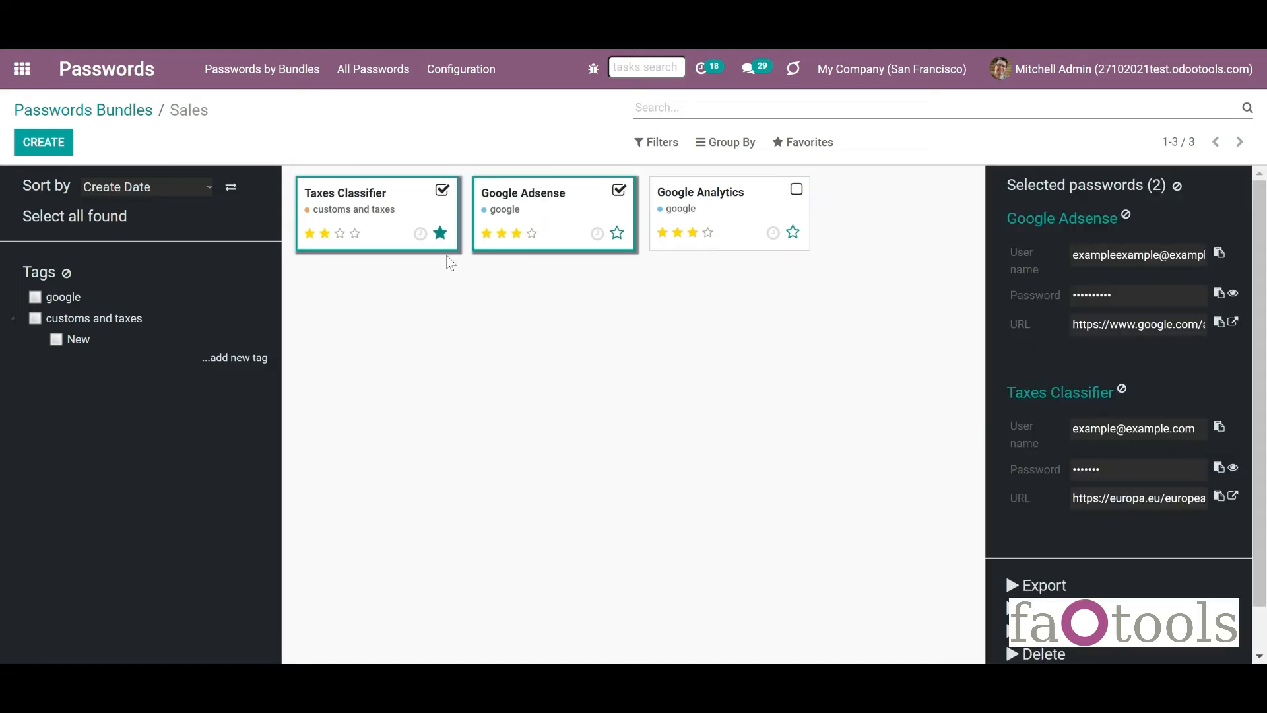
left_click(108, 330)
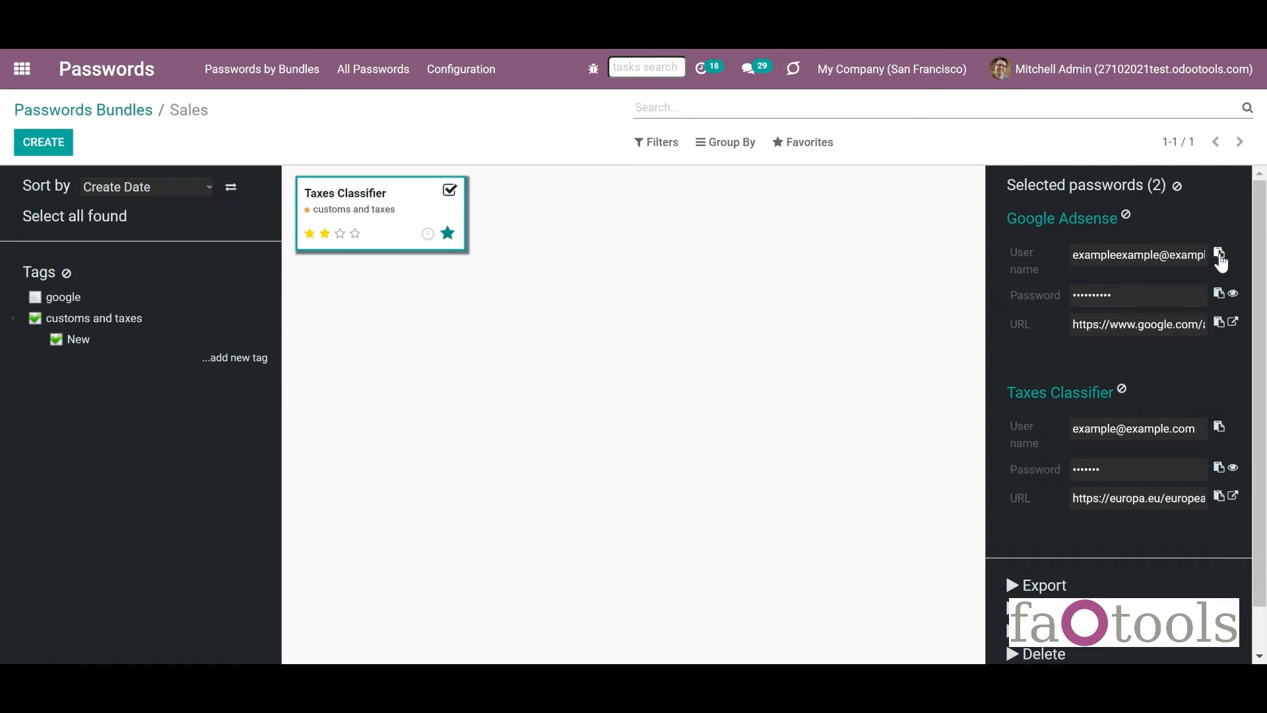
left_click(1234, 297)
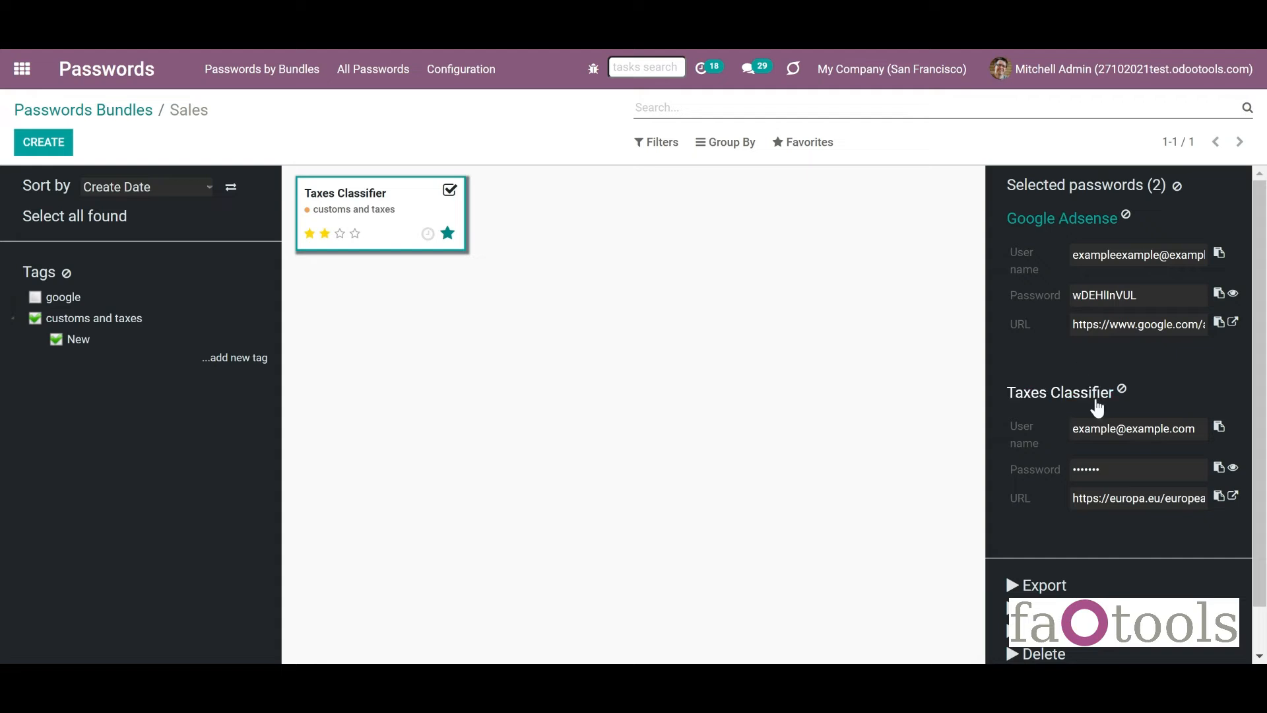
left_click_drag(1259, 363, 1261, 524)
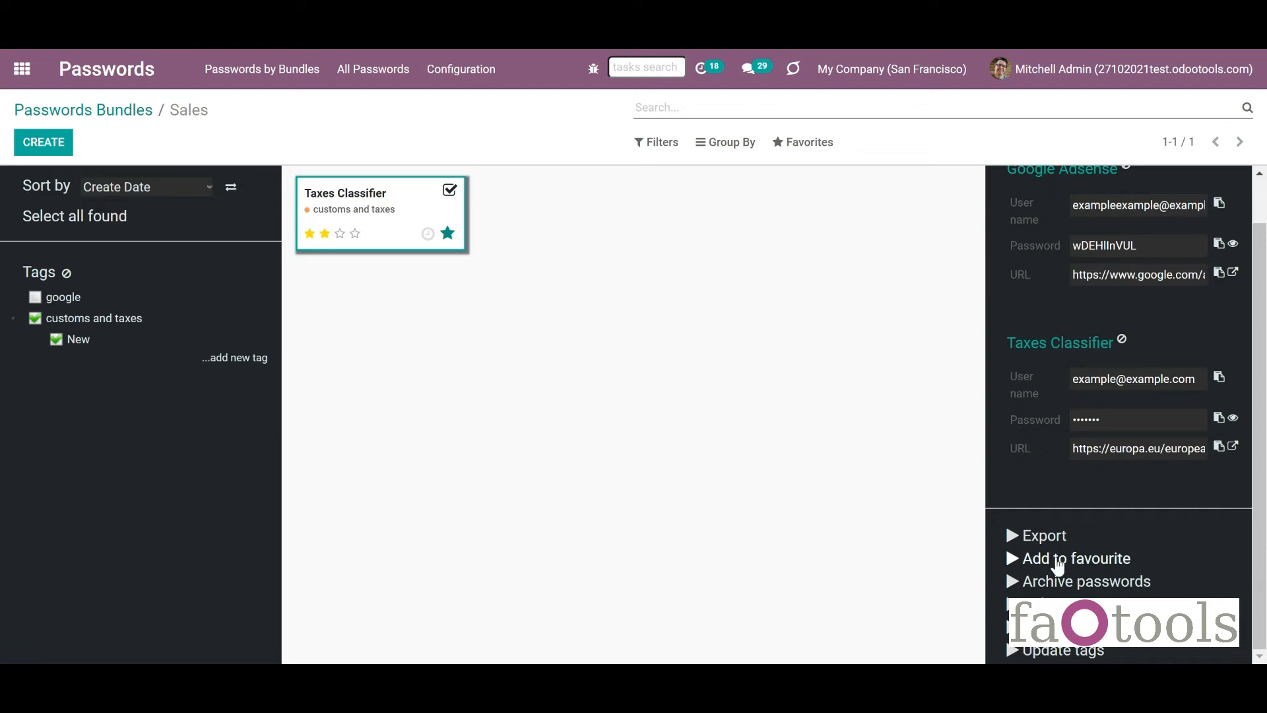
Assign a partner contact to the selected passwords and give Taxes Classifier a two-star priority.
left_click(1059, 627)
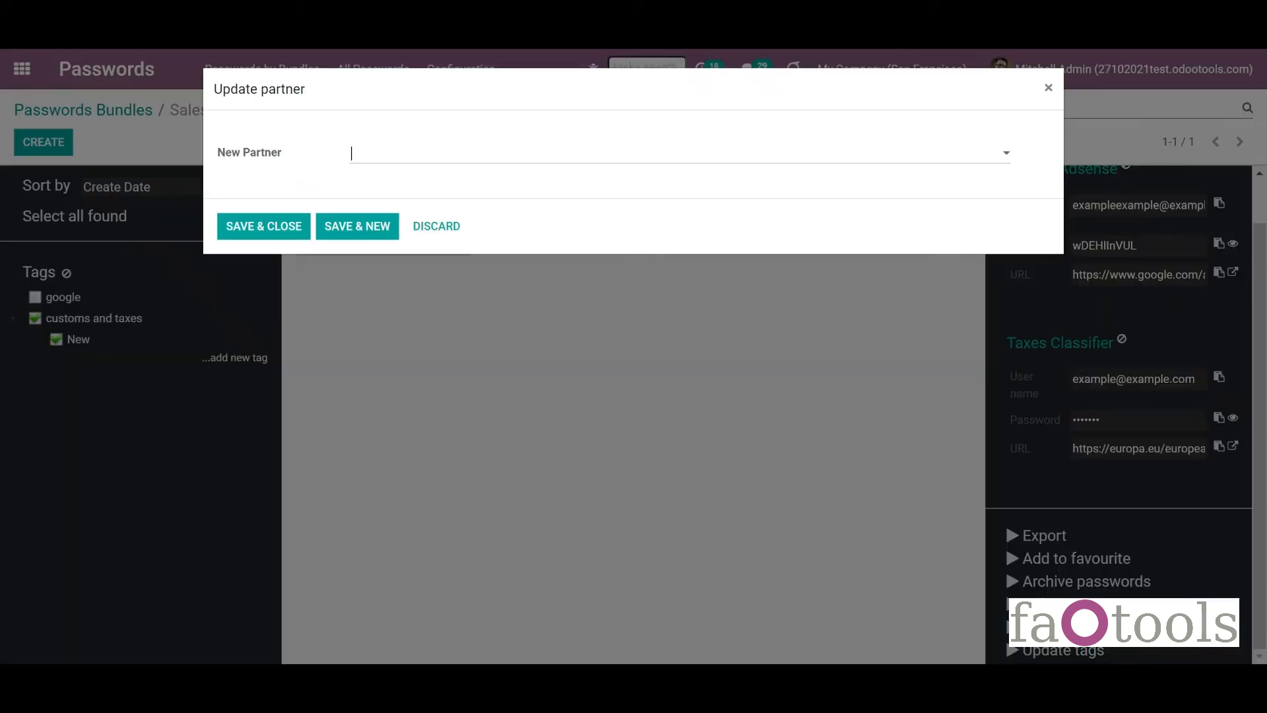
left_click(514, 161)
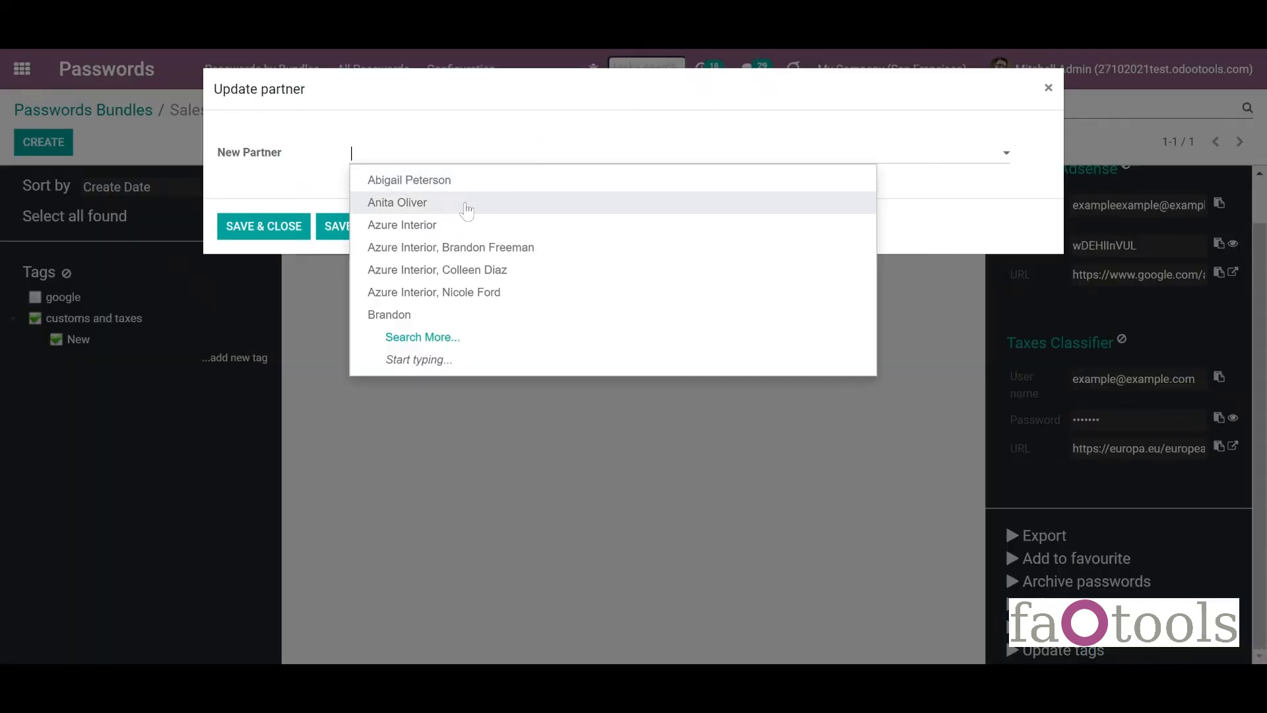
left_click(466, 204)
left_click(283, 230)
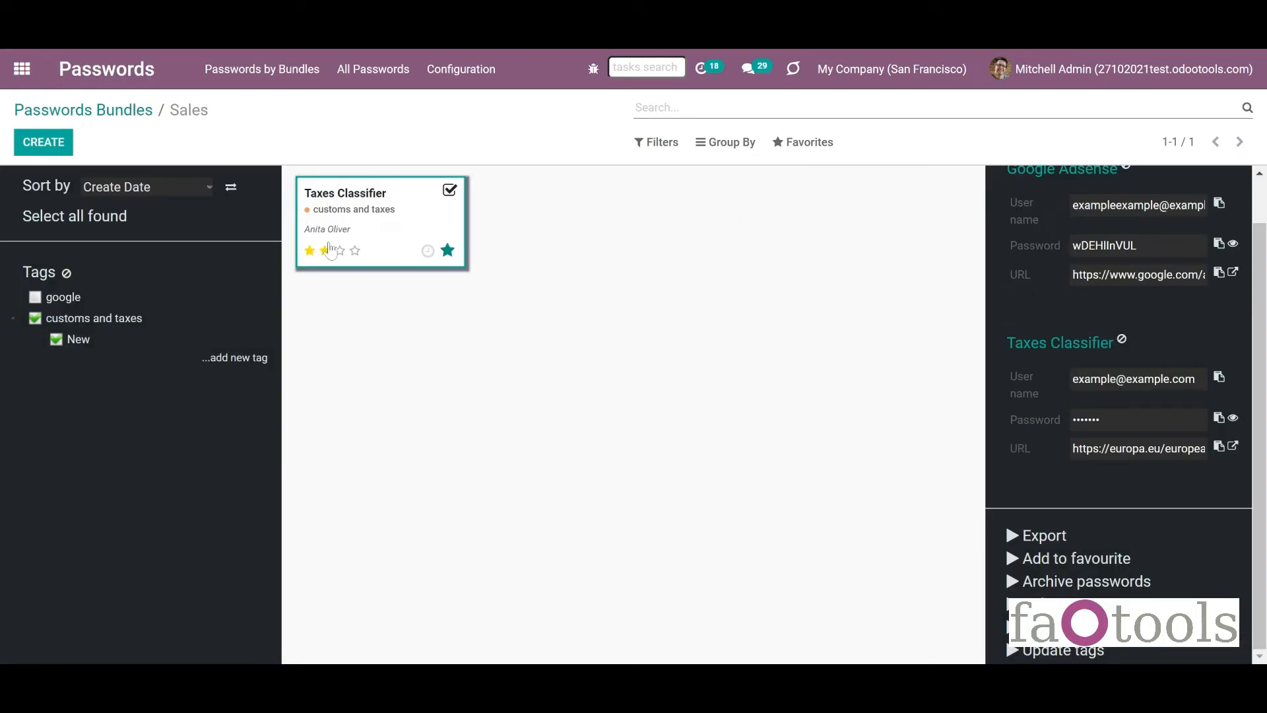
left_click(326, 250)
In Password Manager settings, move Update partner between Archive passwords and Delete, and save.
left_click(464, 78)
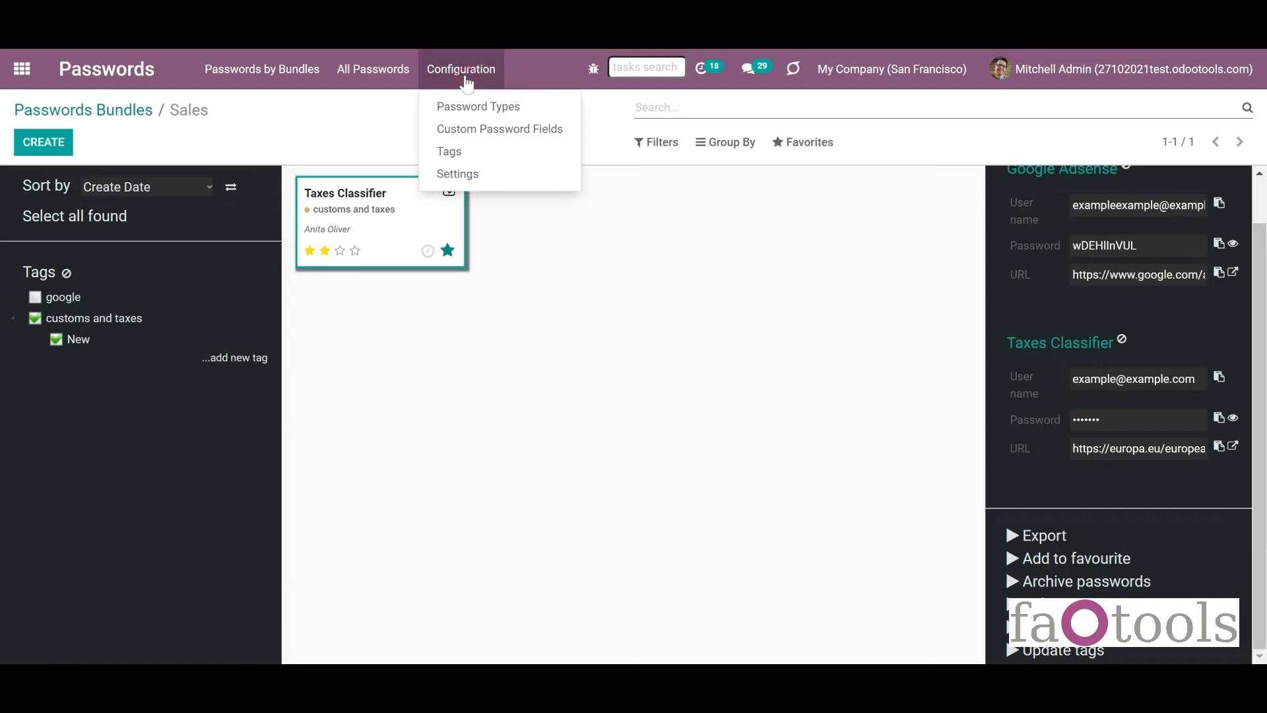
left_click(466, 175)
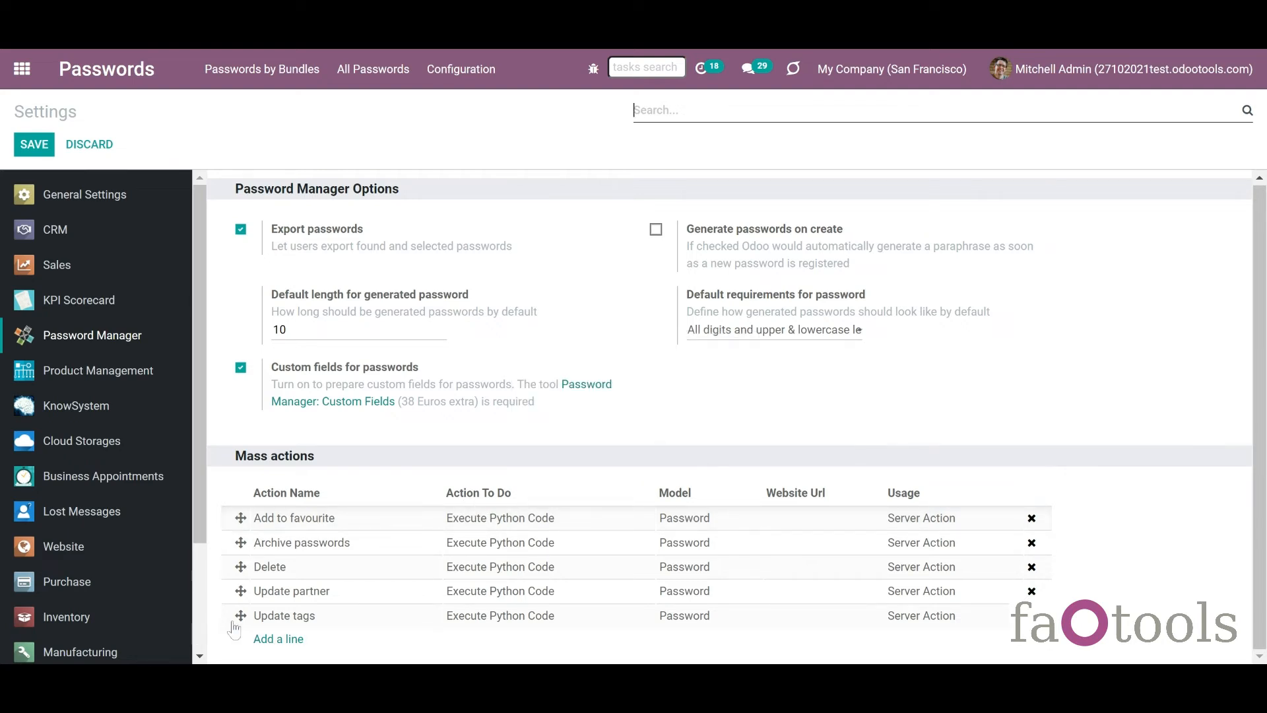
left_click_drag(242, 599, 245, 566)
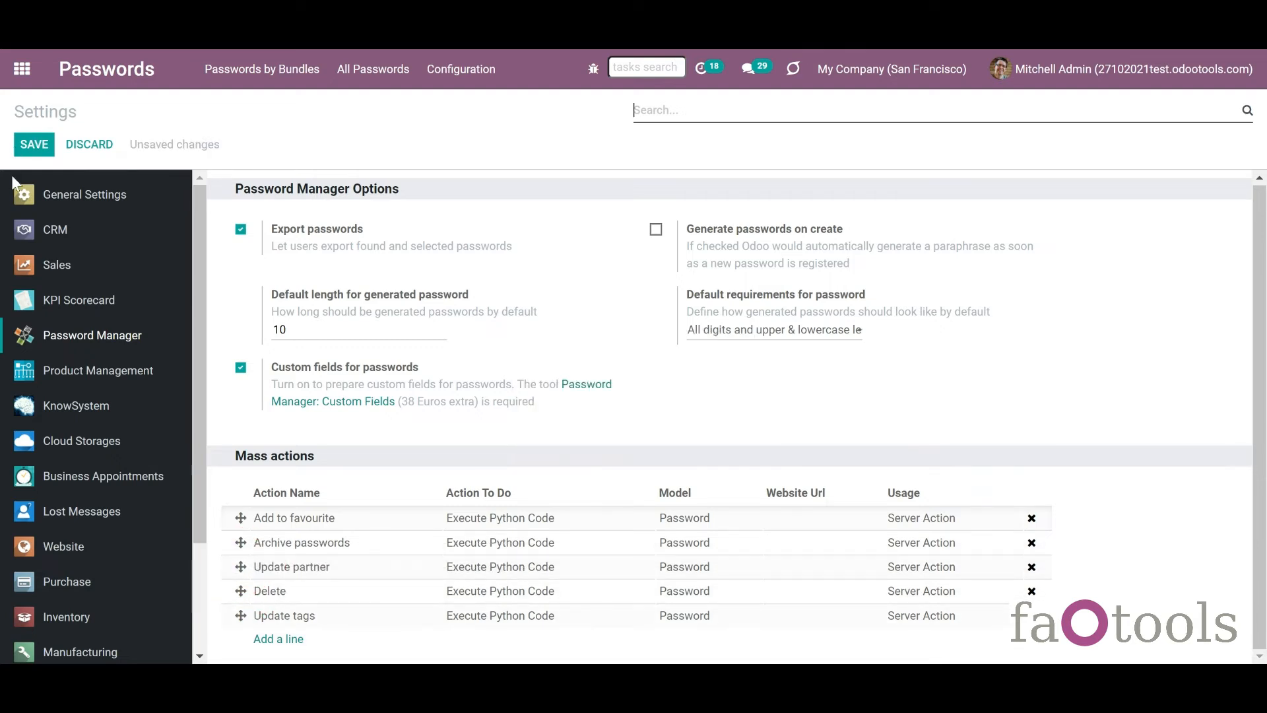
left_click(33, 149)
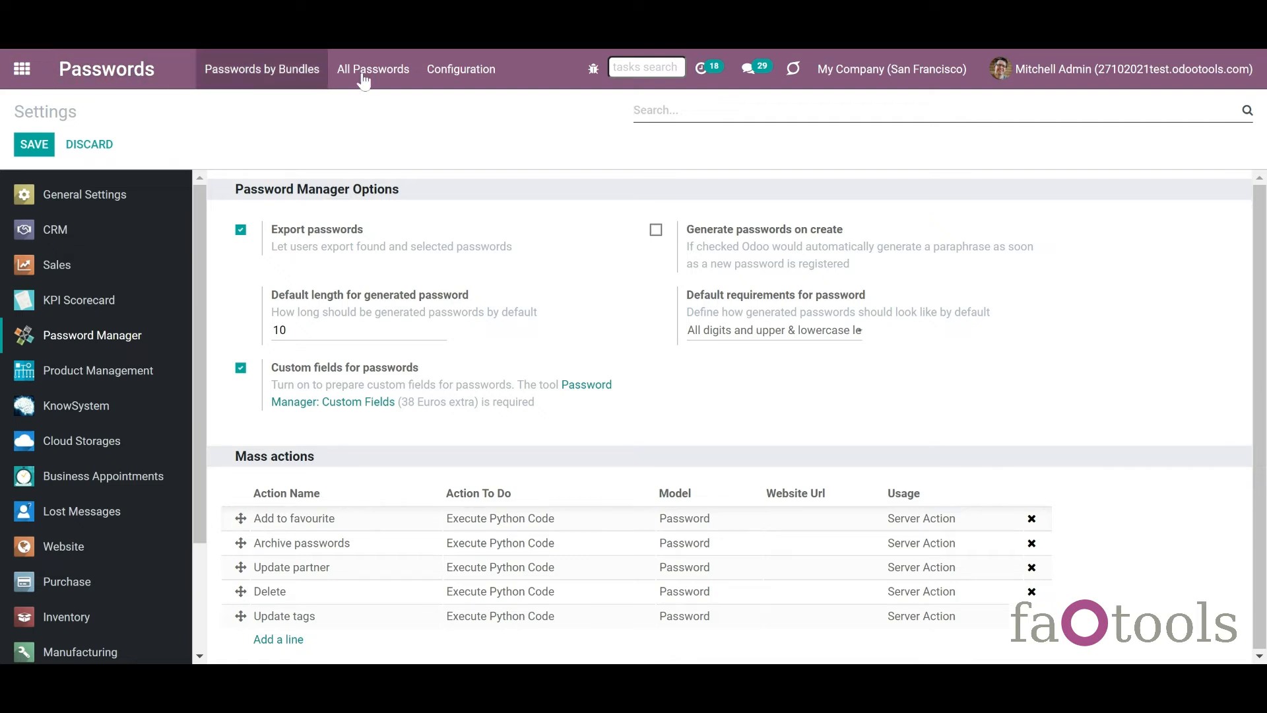
Enable 'Generate passwords on create' and save the Password Manager settings.
left_click(462, 69)
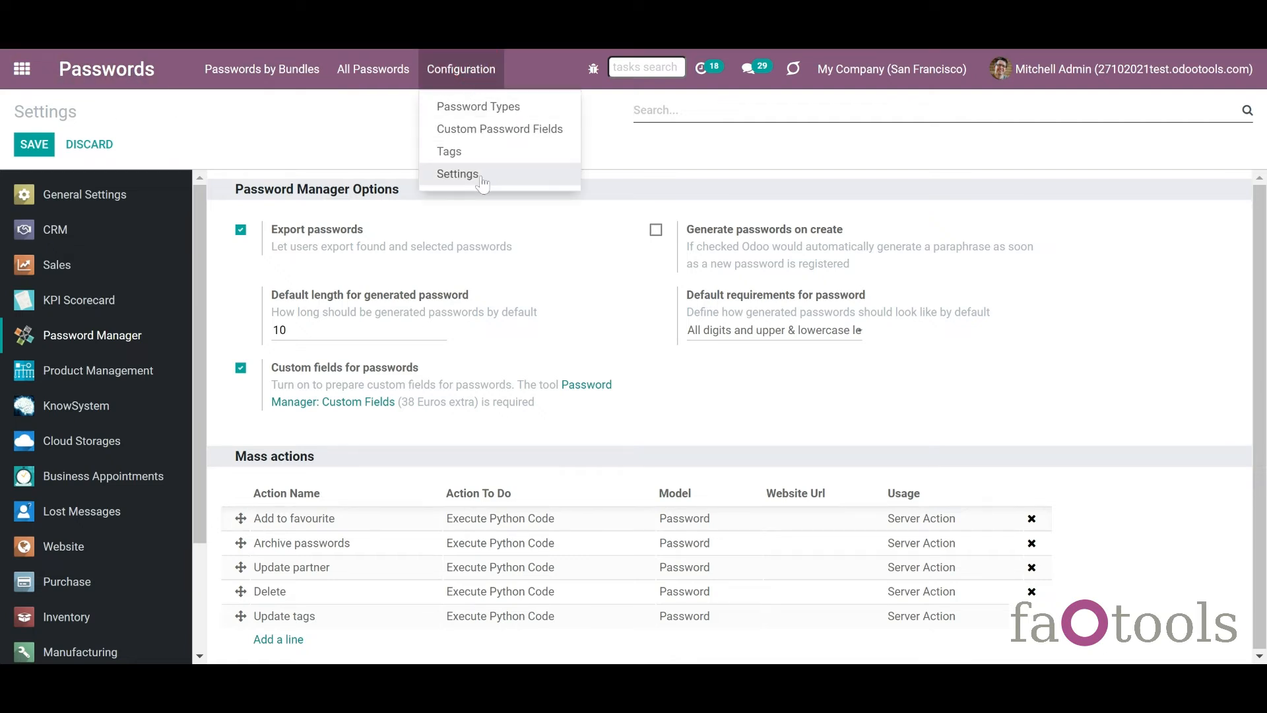
left_click(421, 227)
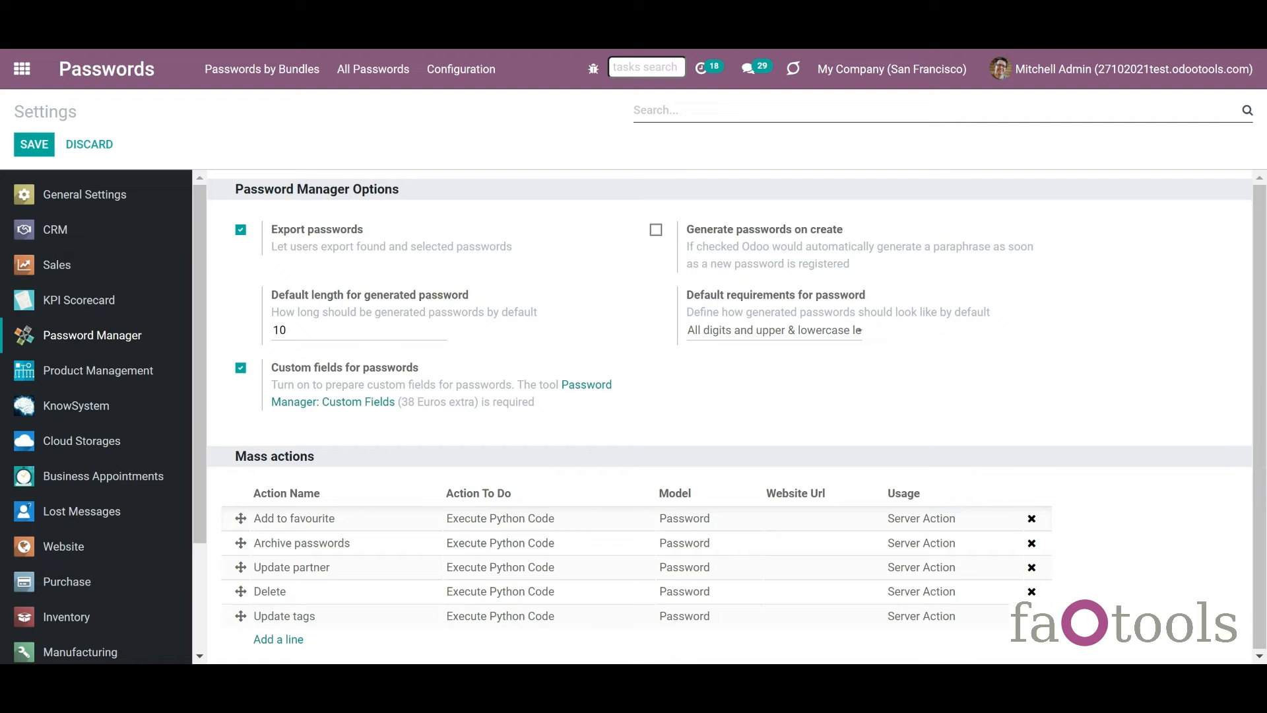
left_click(656, 230)
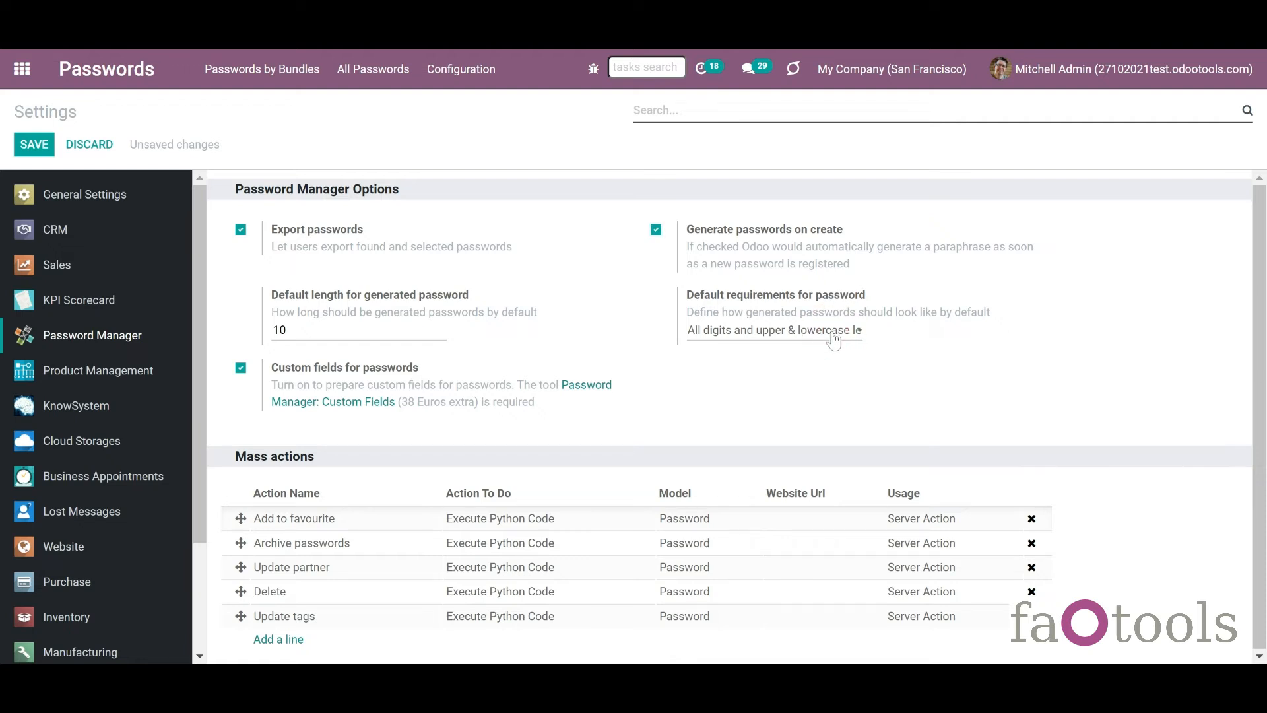
left_click(34, 152)
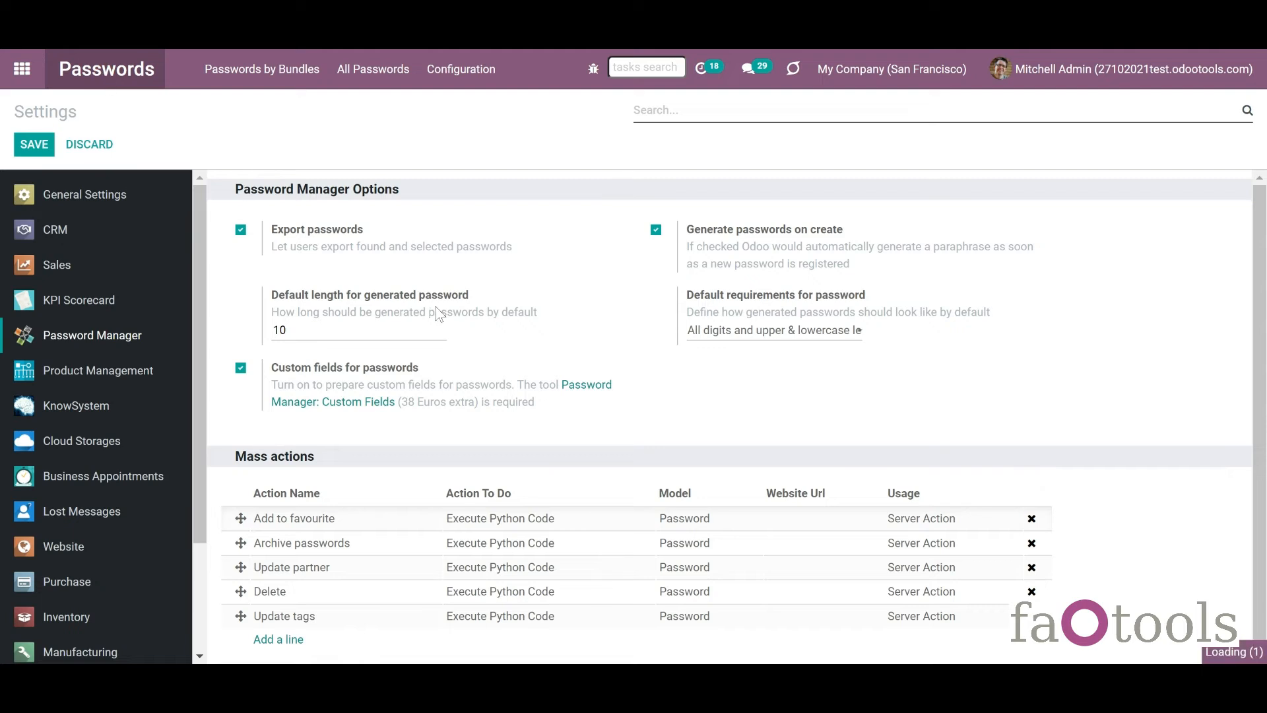
left_click(797, 251)
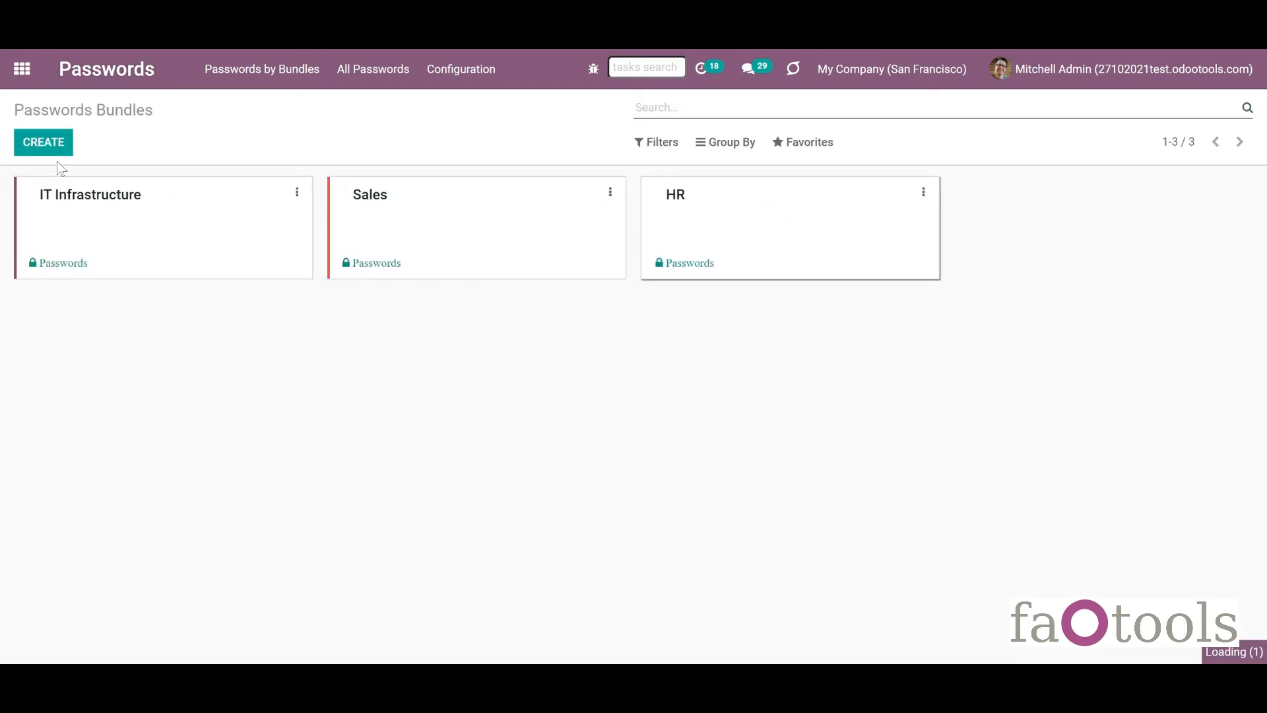
left_click(43, 143)
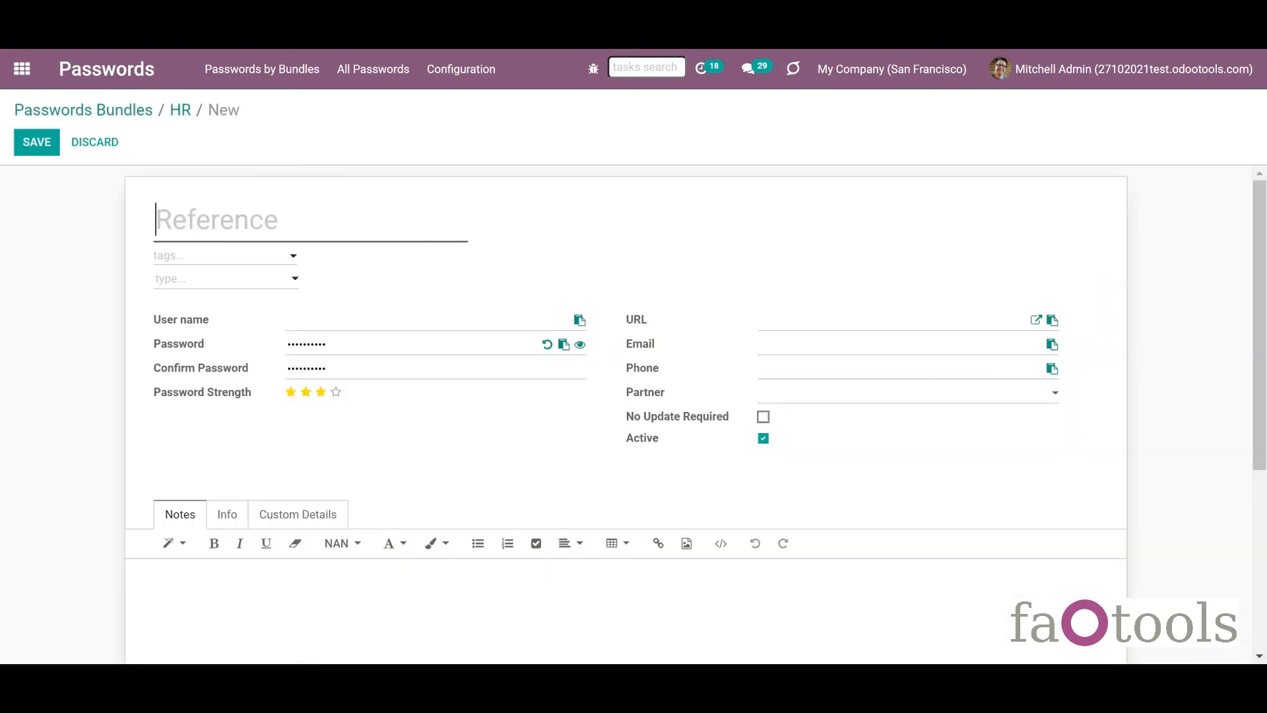
left_click(580, 345)
left_click_drag(287, 344, 359, 340)
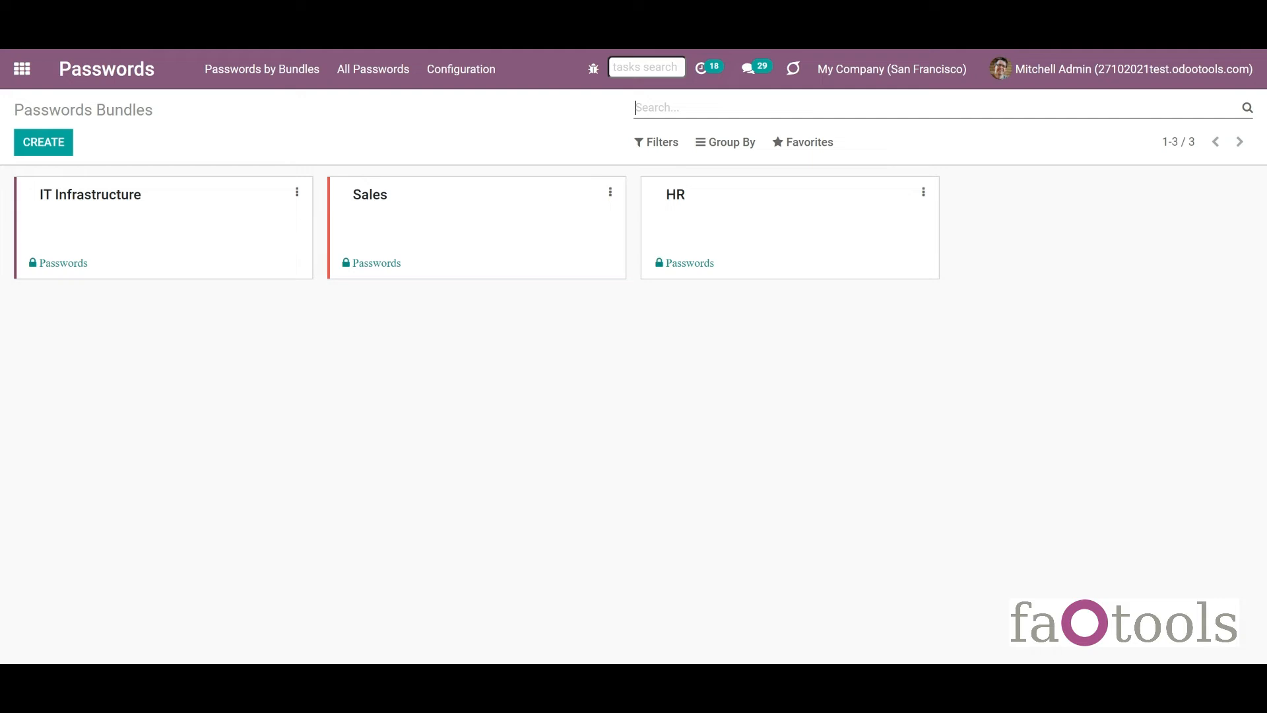
left_click(923, 192)
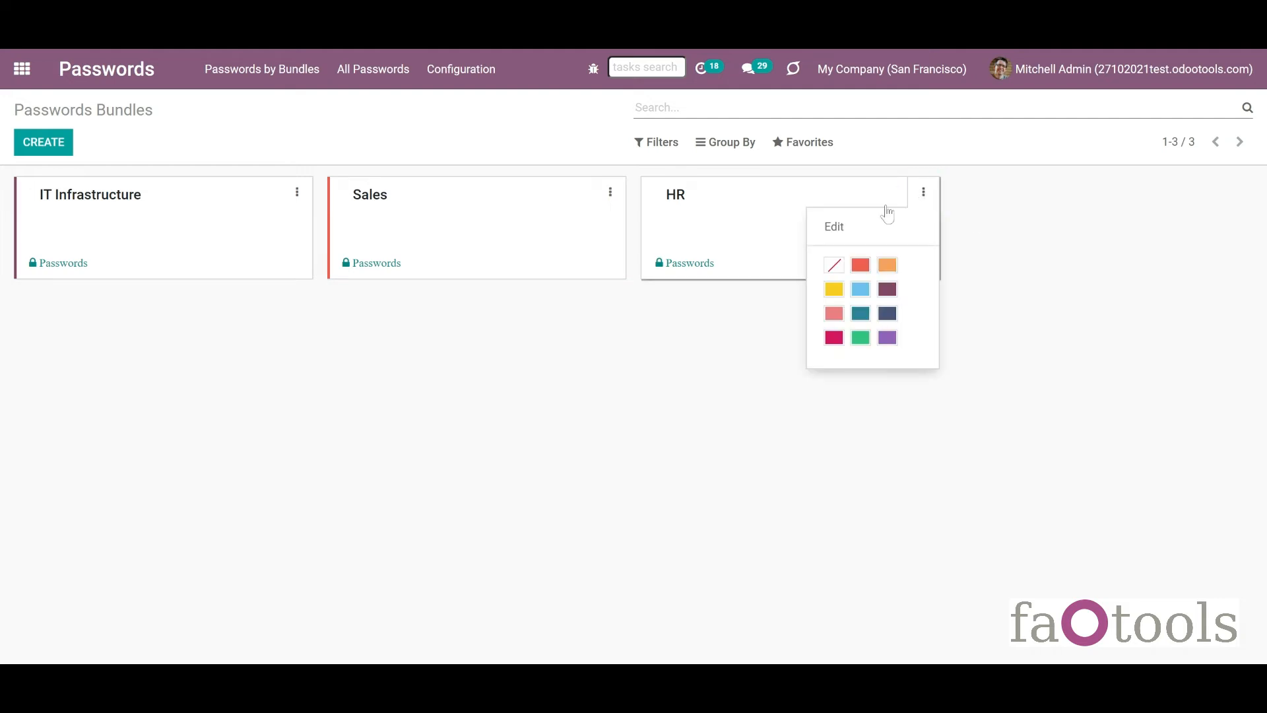
left_click(872, 227)
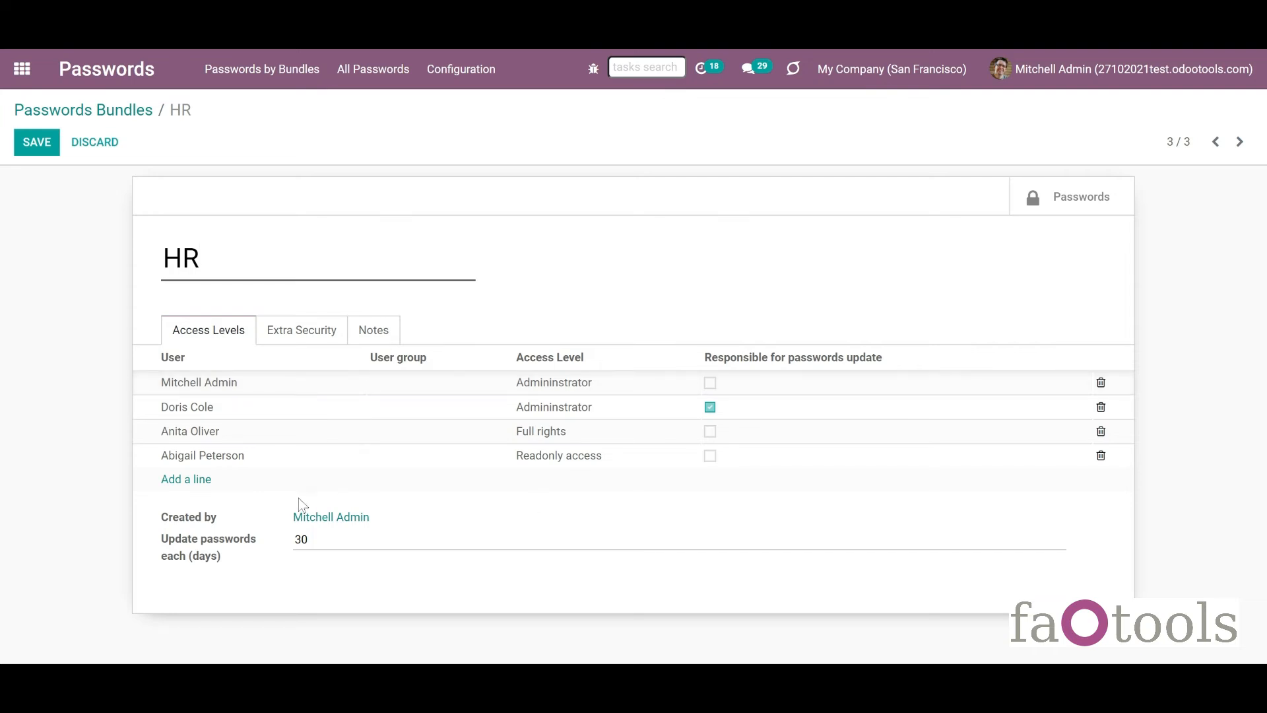
left_click(188, 480)
type("Sales")
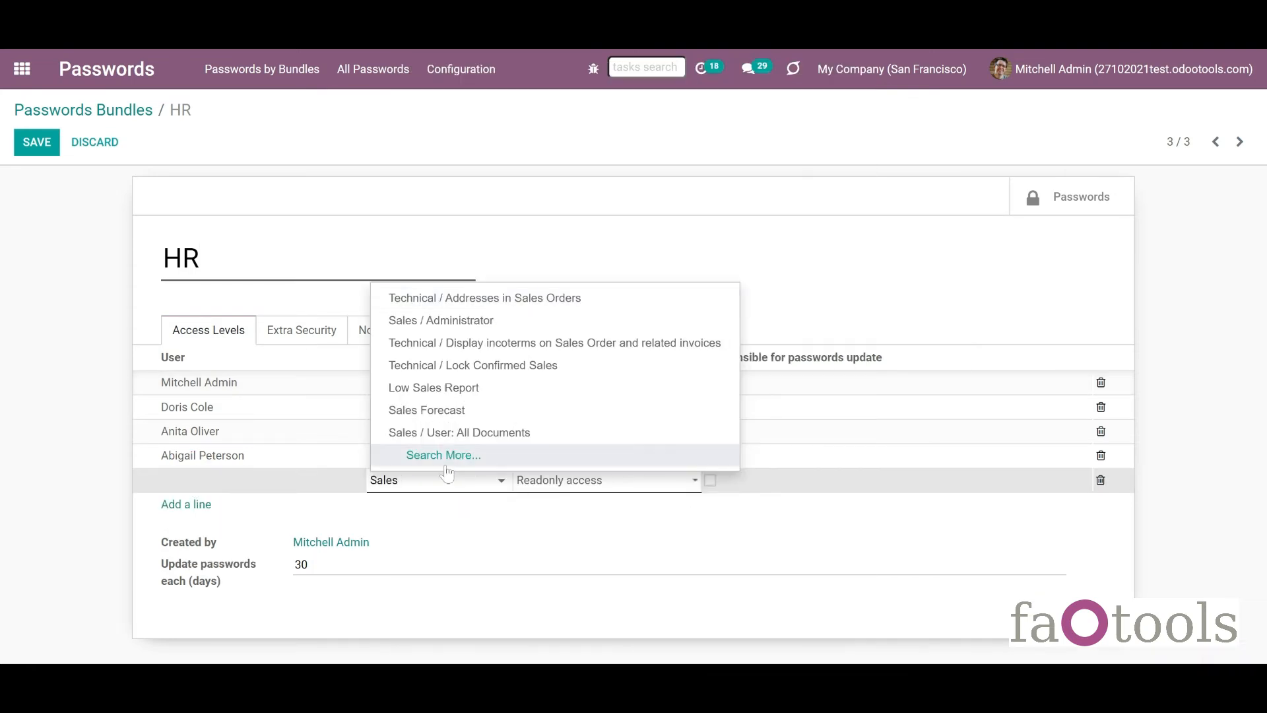
left_click(436, 433)
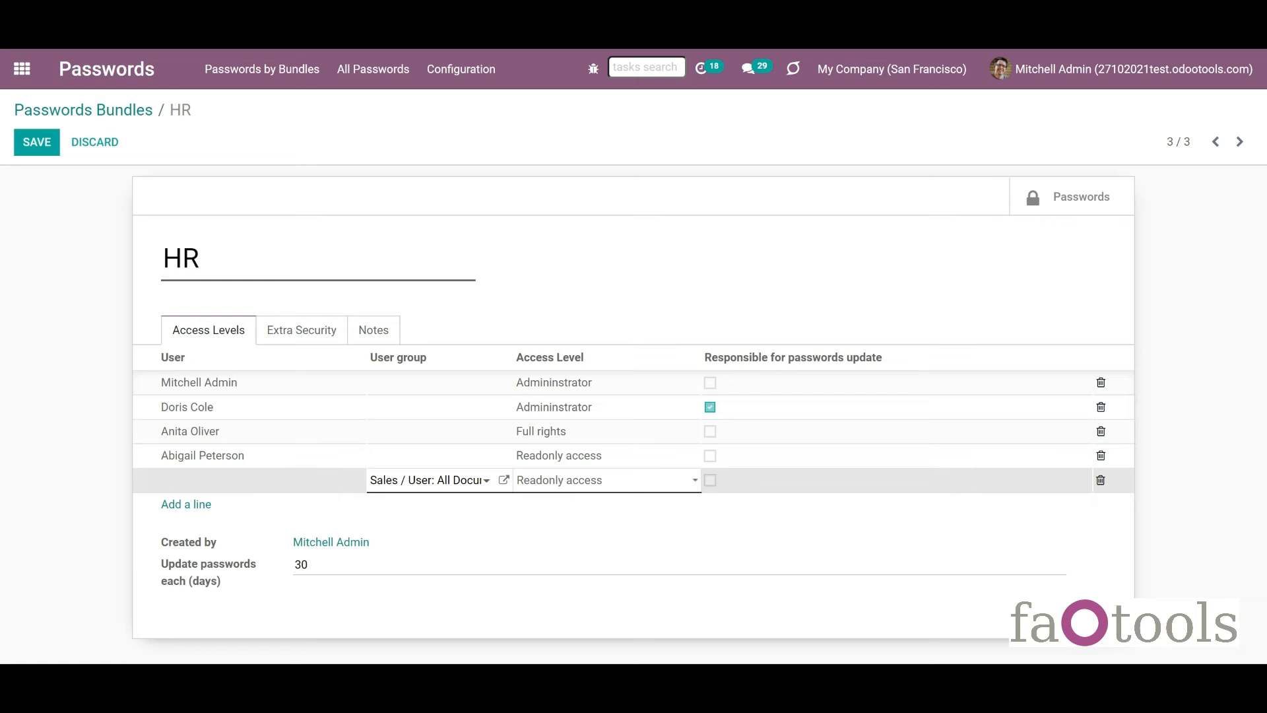
left_click(390, 182)
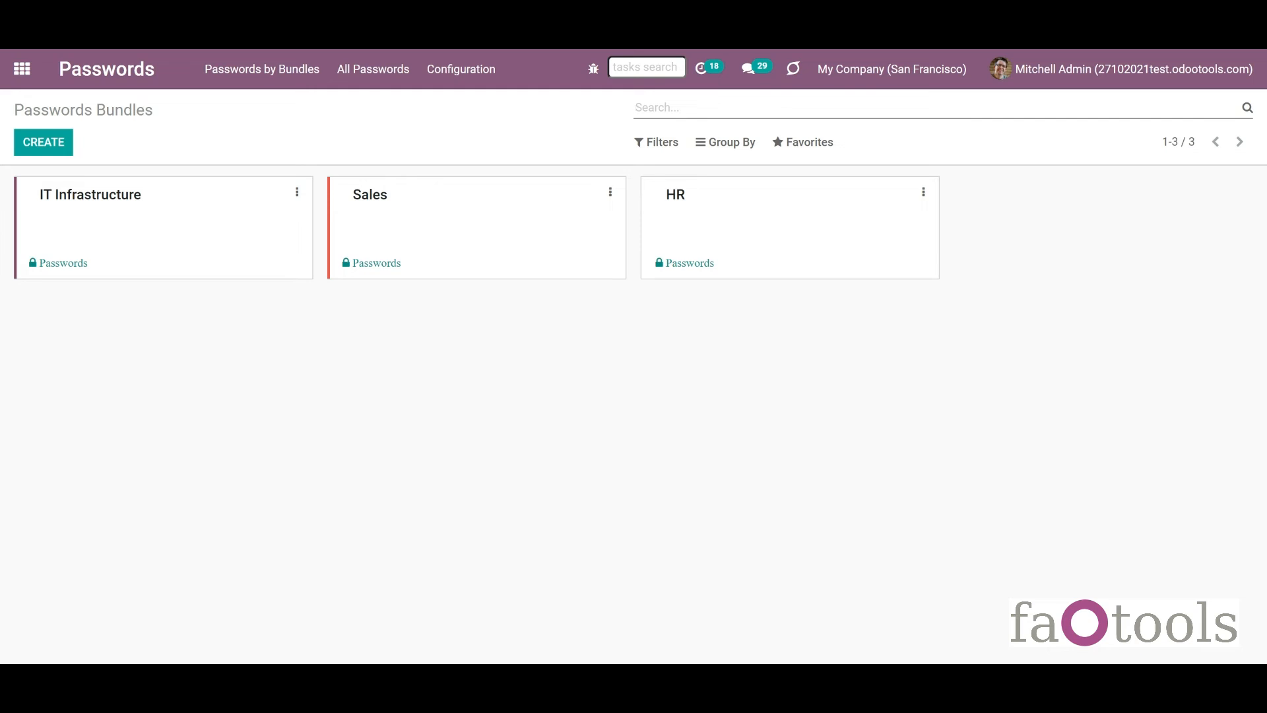
In IT Infrastructure, change Mail Server Azure's partner to another contact and save.
left_click(130, 207)
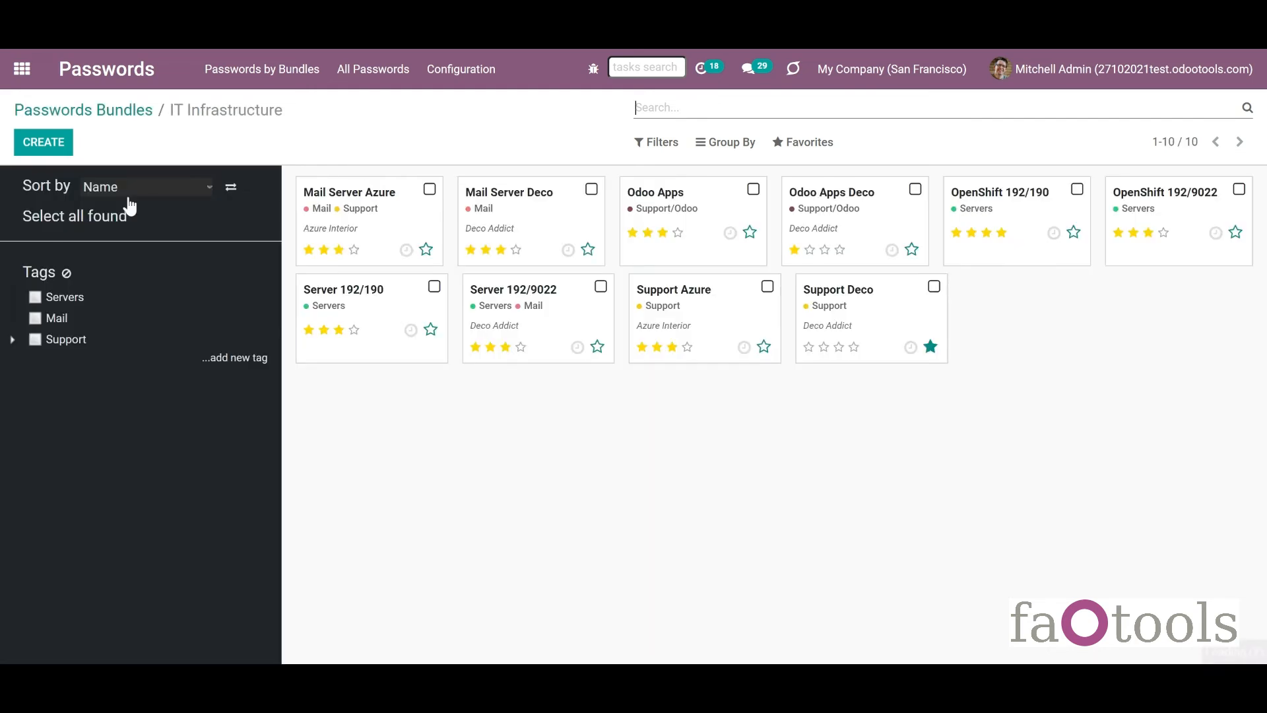
left_click(355, 201)
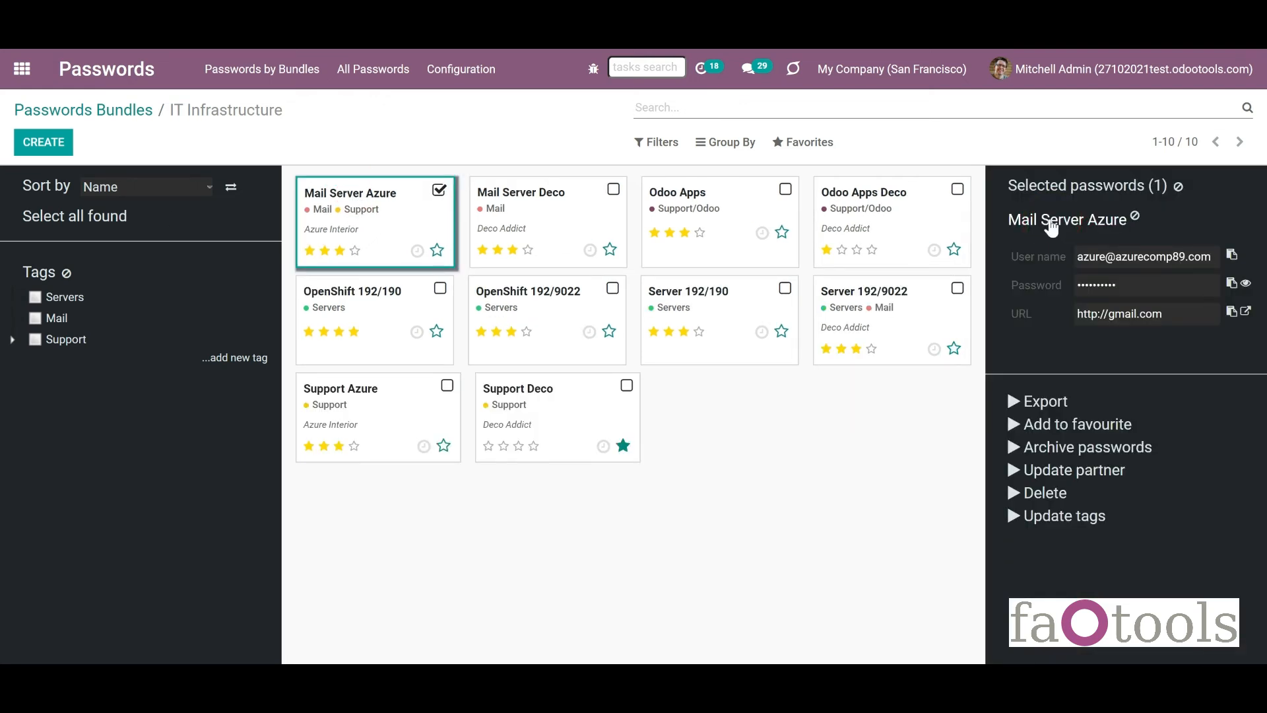
left_click(1051, 225)
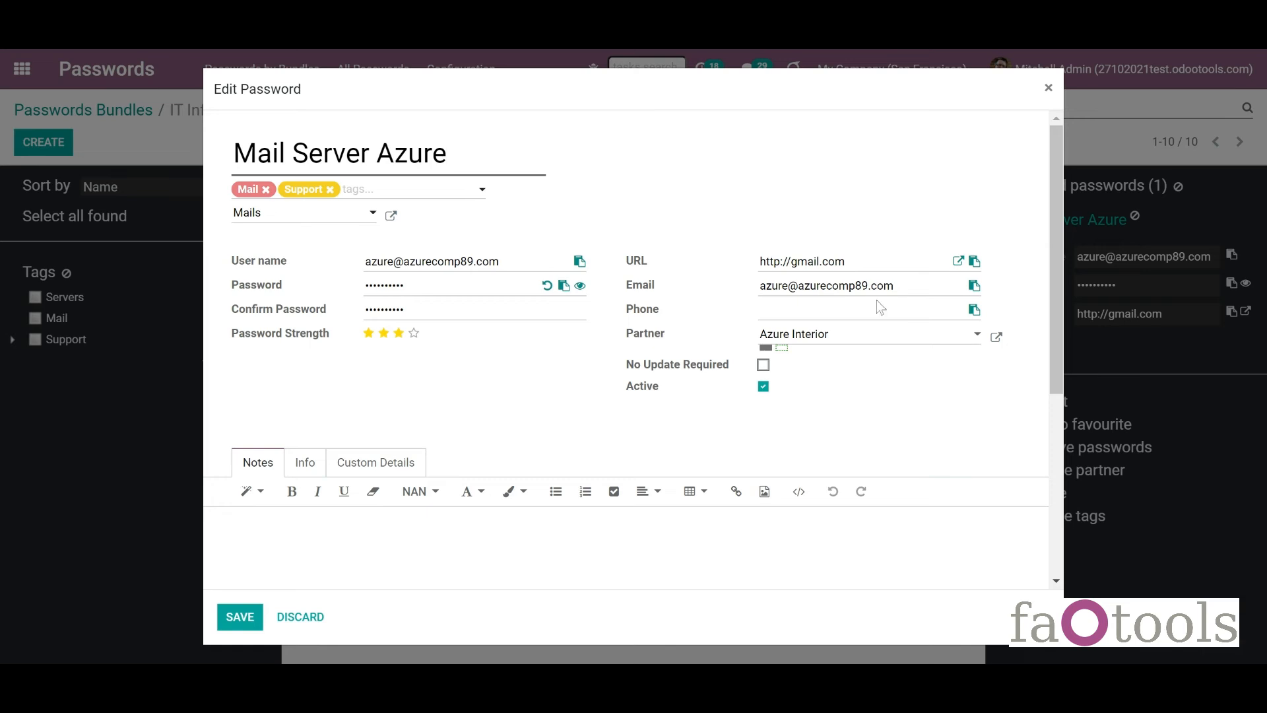
left_click(863, 335)
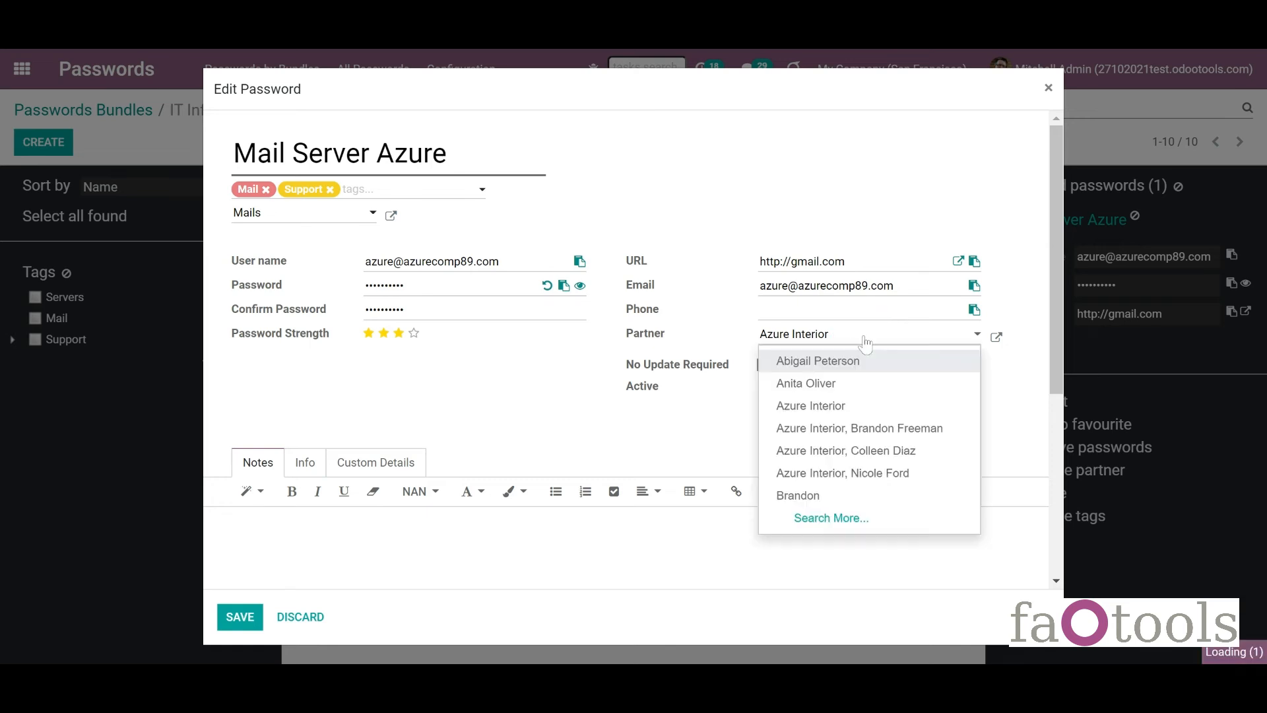
left_click(865, 367)
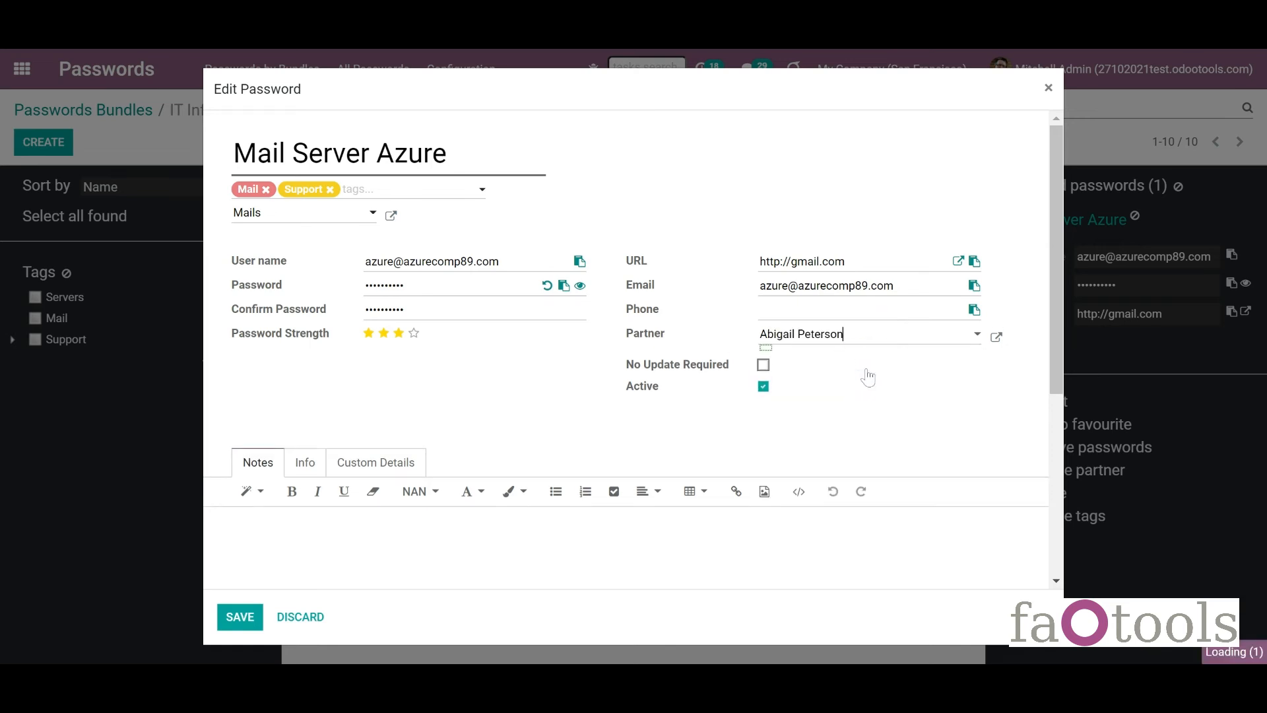
left_click(240, 616)
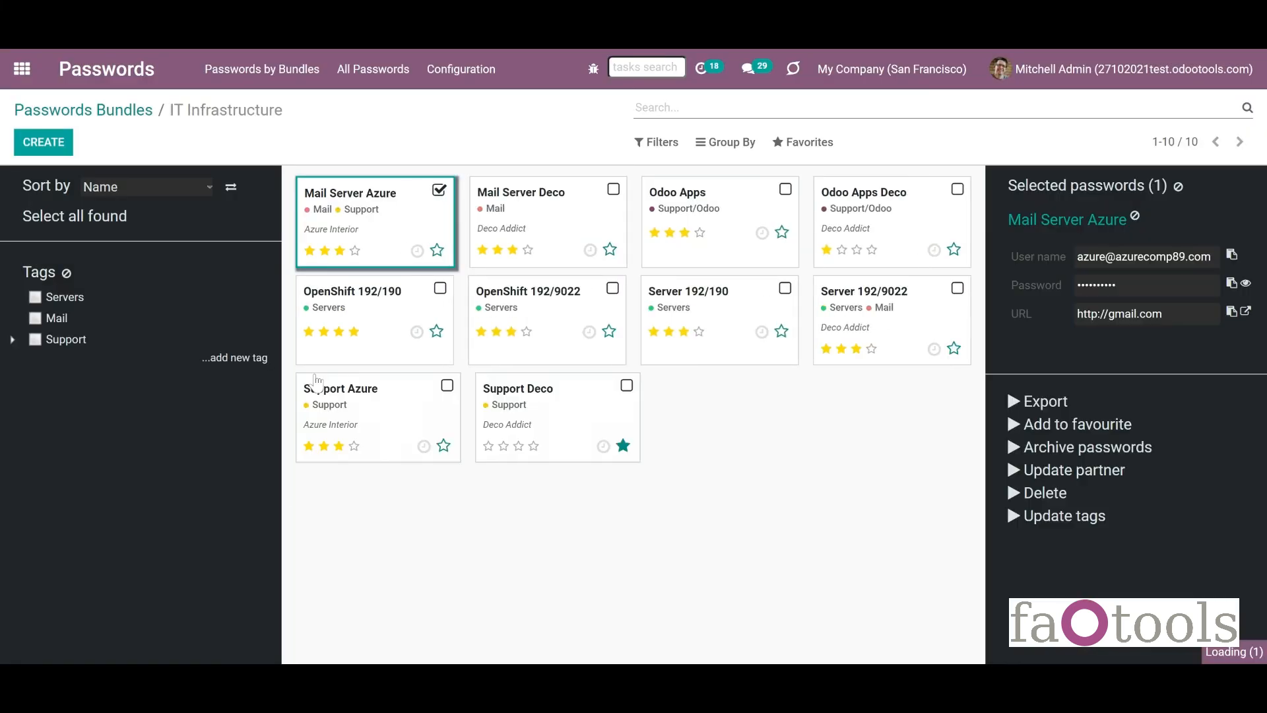
Also select Mail Server Deco and Odoo Apps, and give all three the new partner contact.
left_click(611, 190)
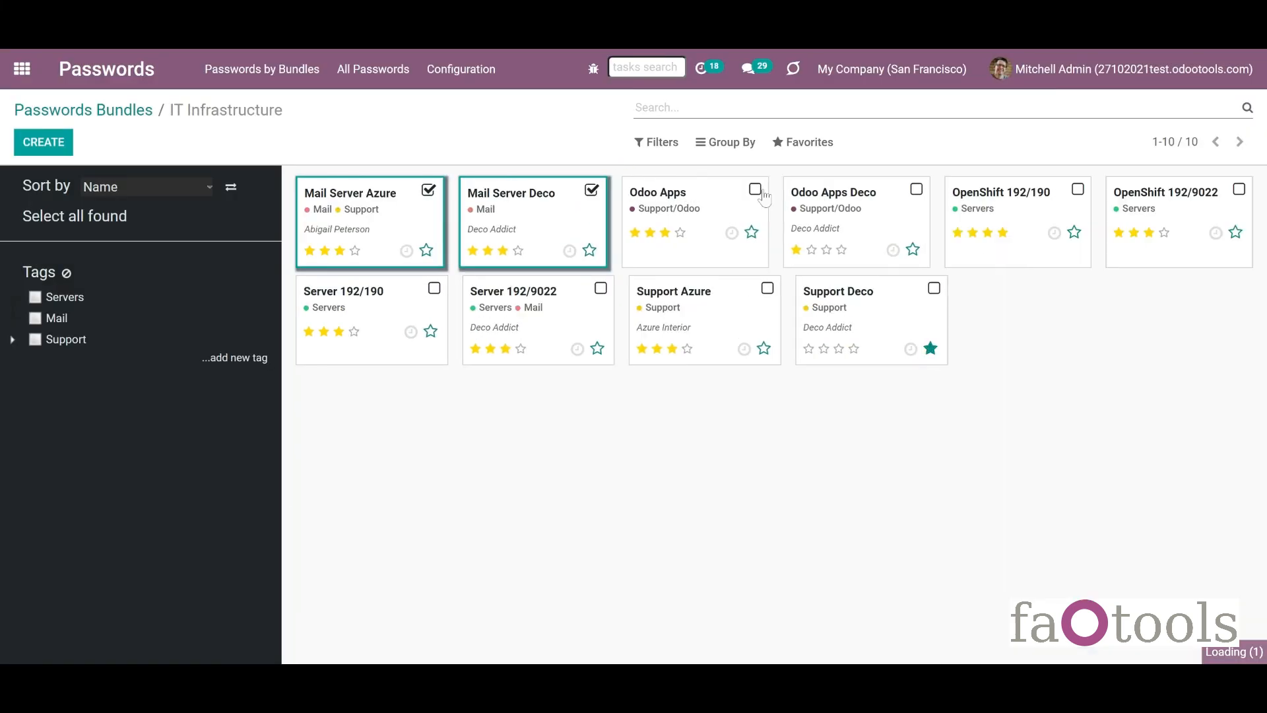
left_click(784, 190)
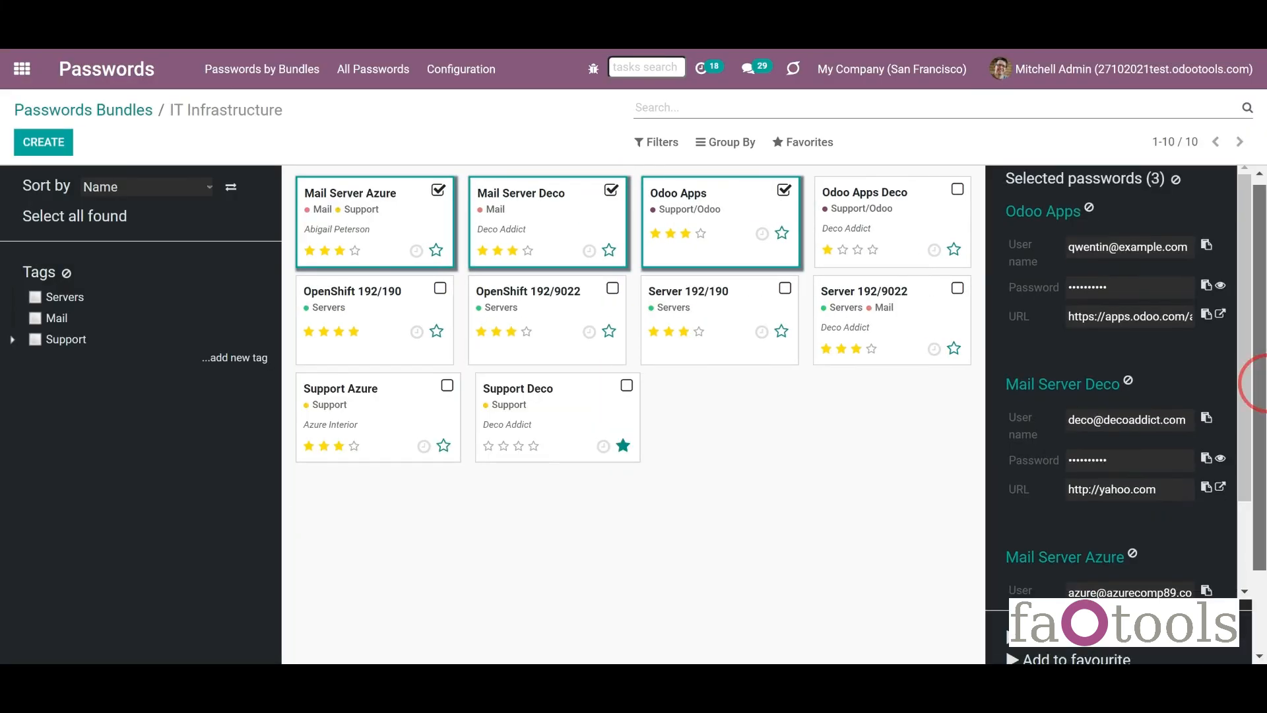
scroll(1257, 382, "down", 3)
left_click(1075, 606)
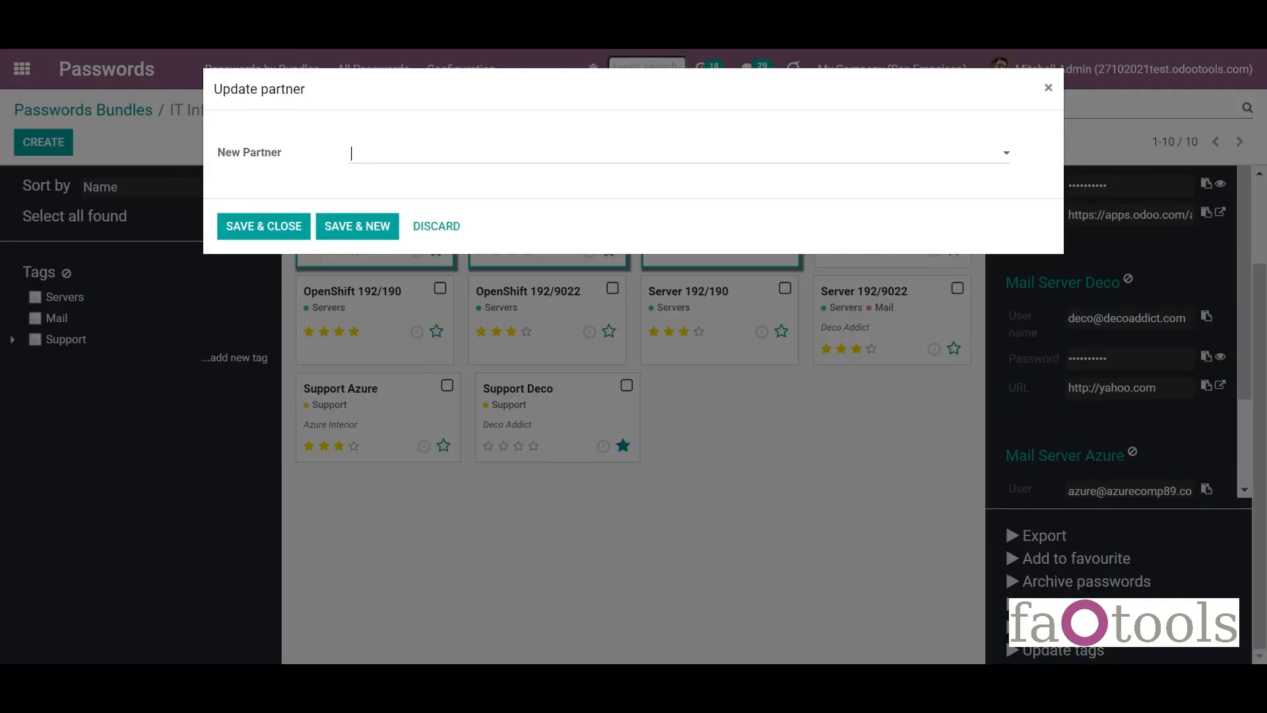
left_click(486, 159)
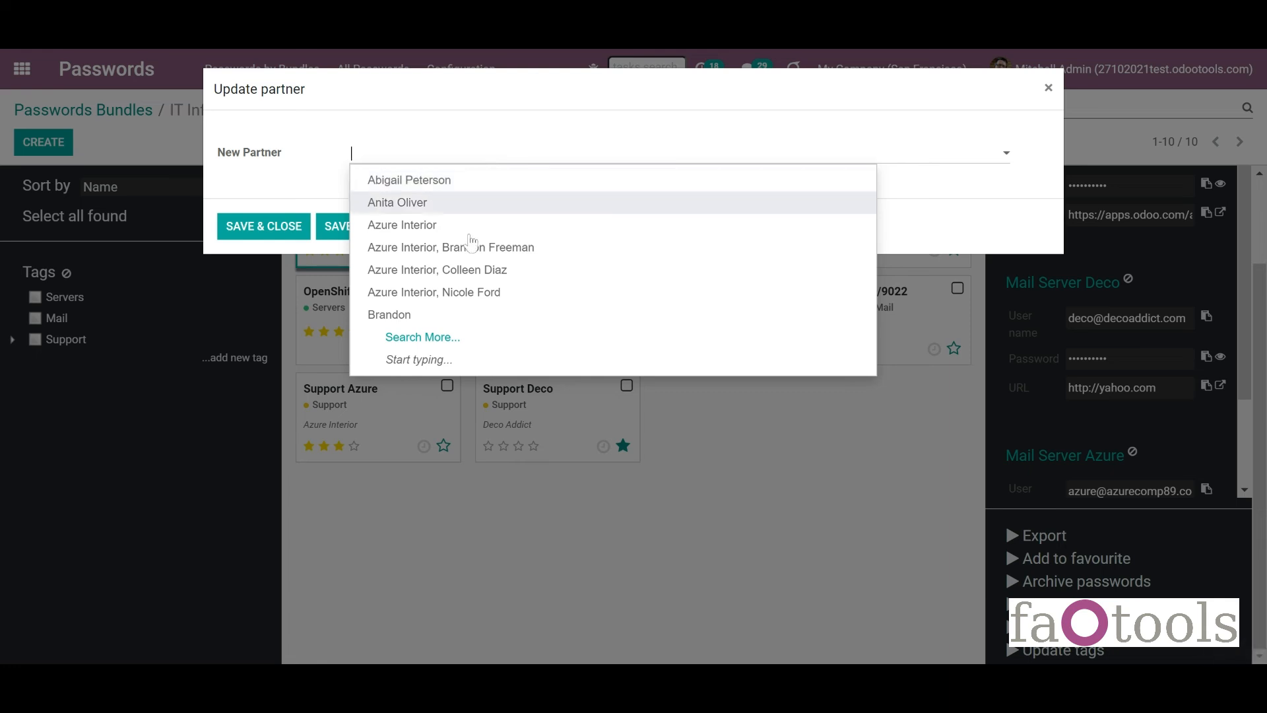
left_click(464, 205)
left_click(248, 241)
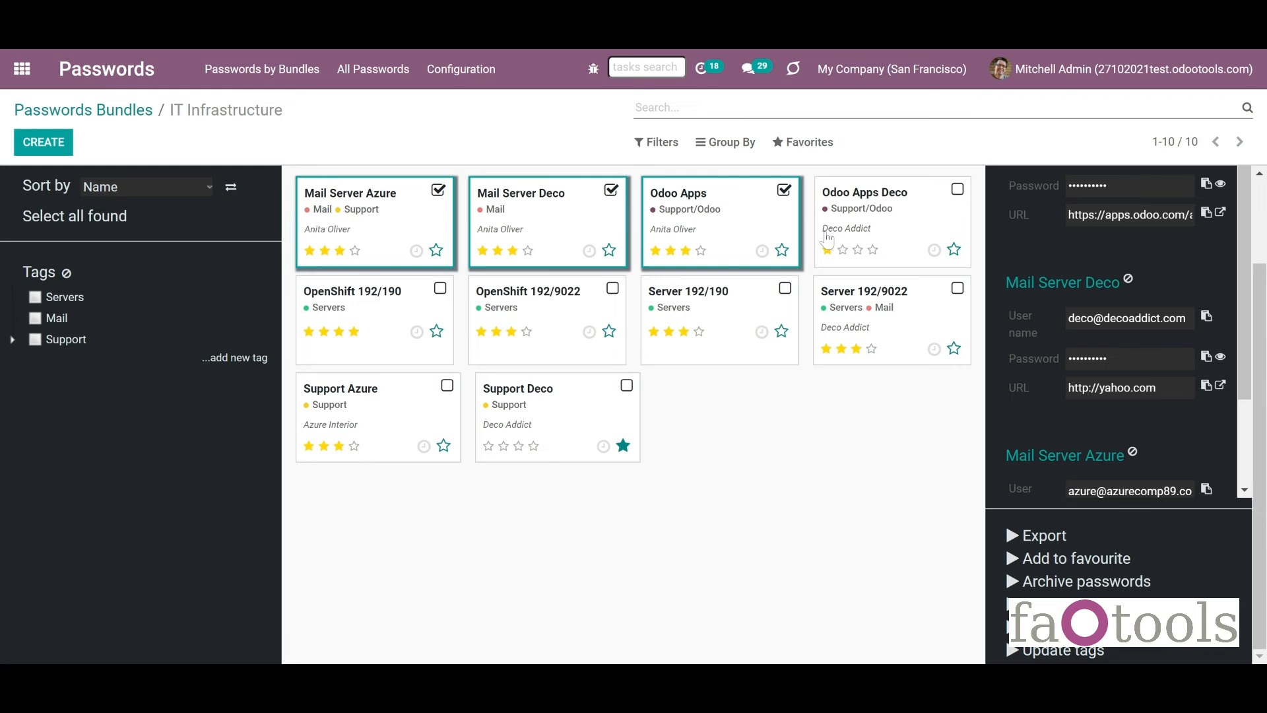
Open the Deco Addict contact in Contacts and view its linked passwords.
left_click(19, 81)
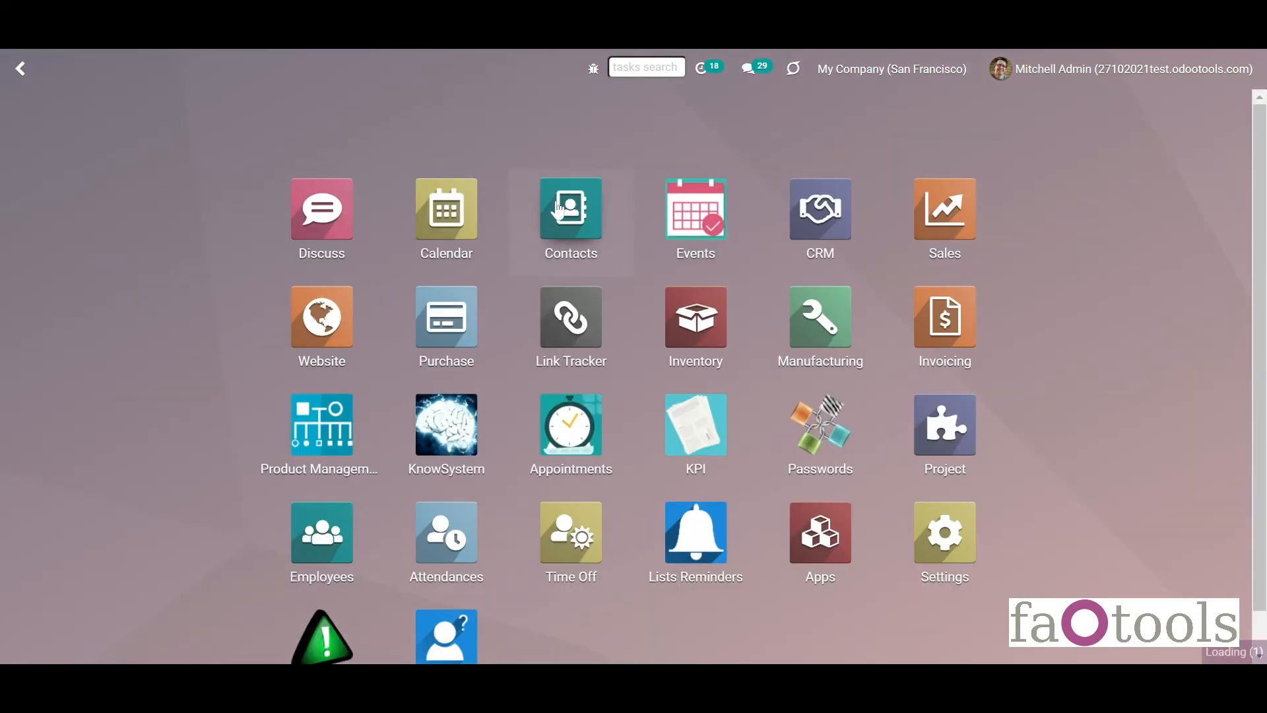
left_click(571, 231)
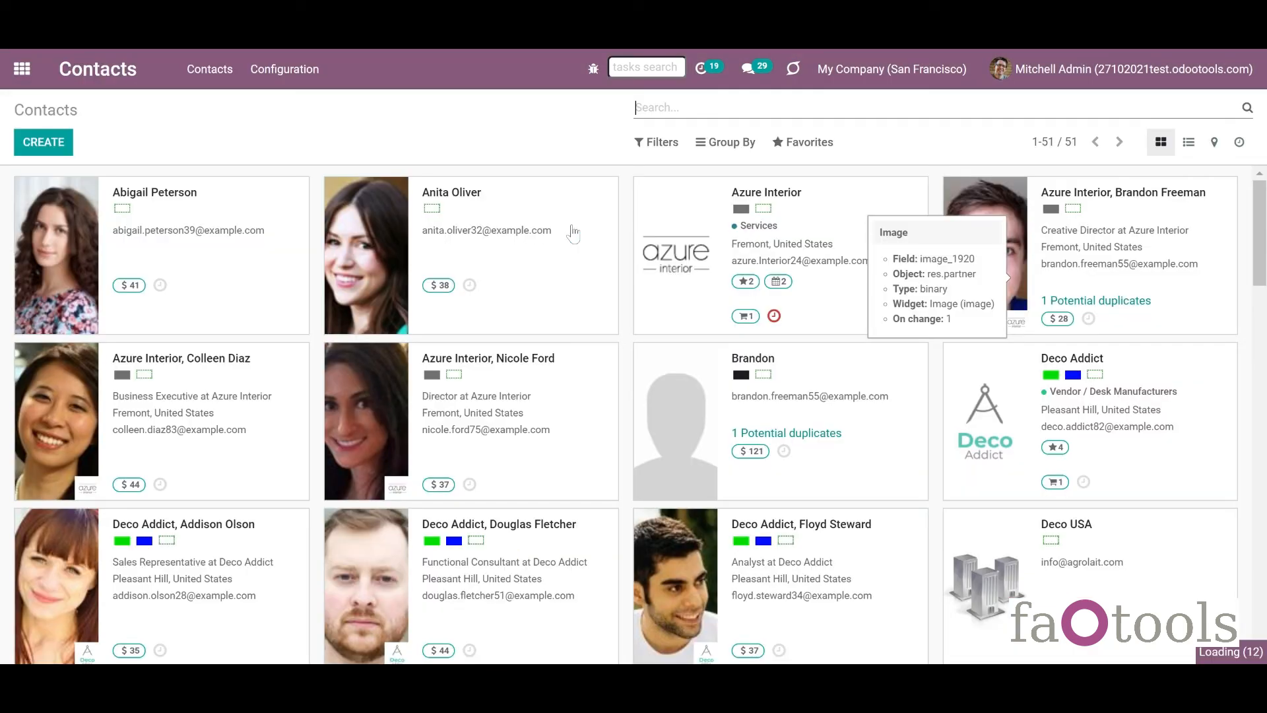
left_click(984, 429)
left_click(1058, 199)
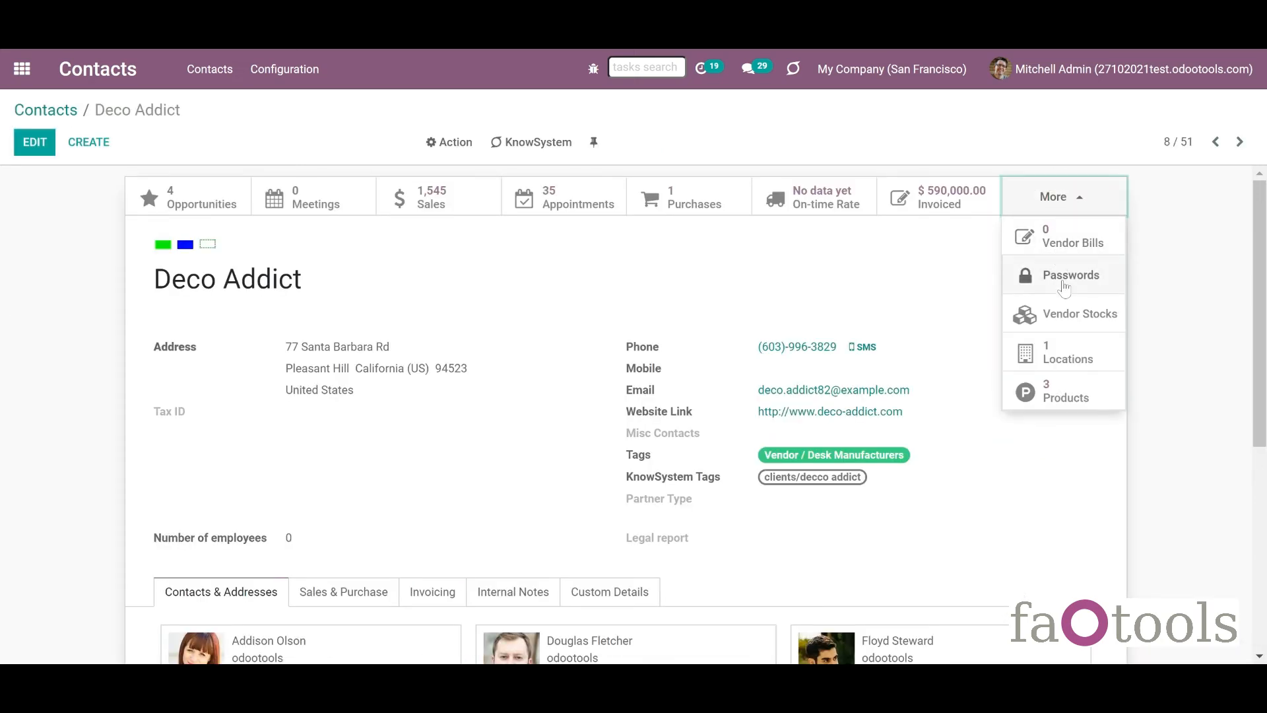
left_click(1064, 287)
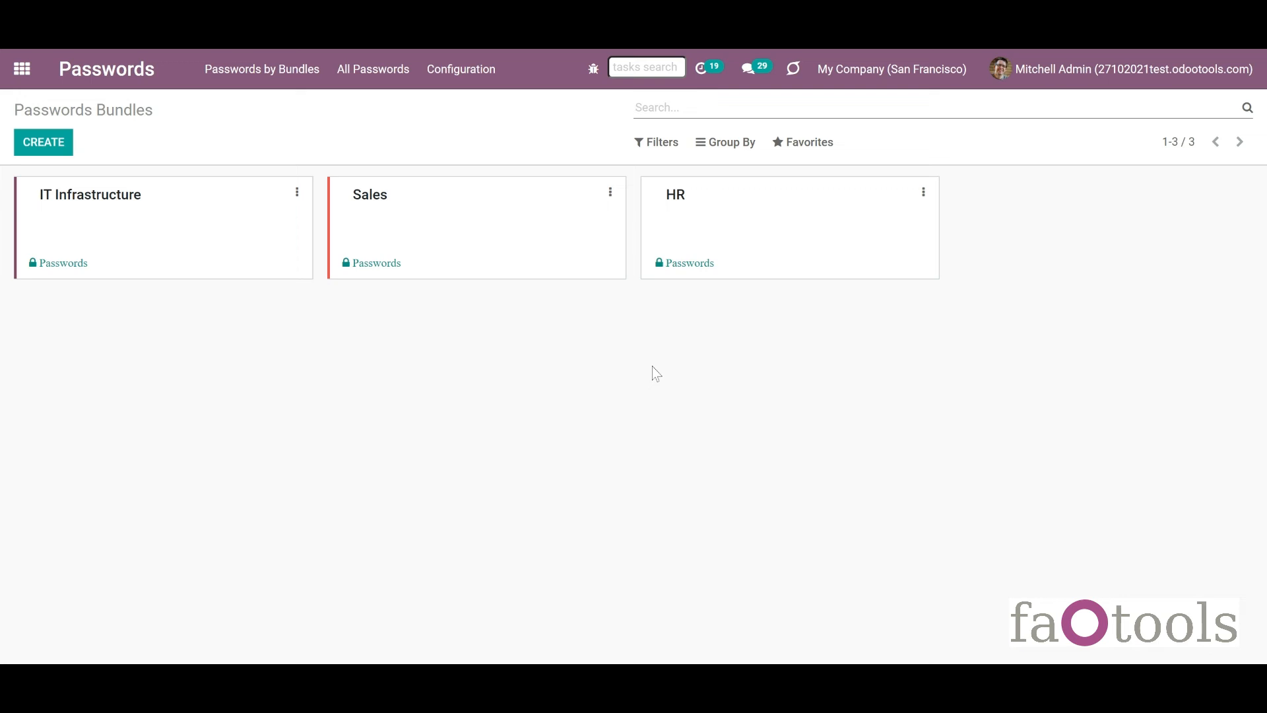
Open the Sales bundle for editing on its Extra Security tab.
left_click(608, 206)
key("alt+Left")
left_click(609, 192)
left_click(553, 227)
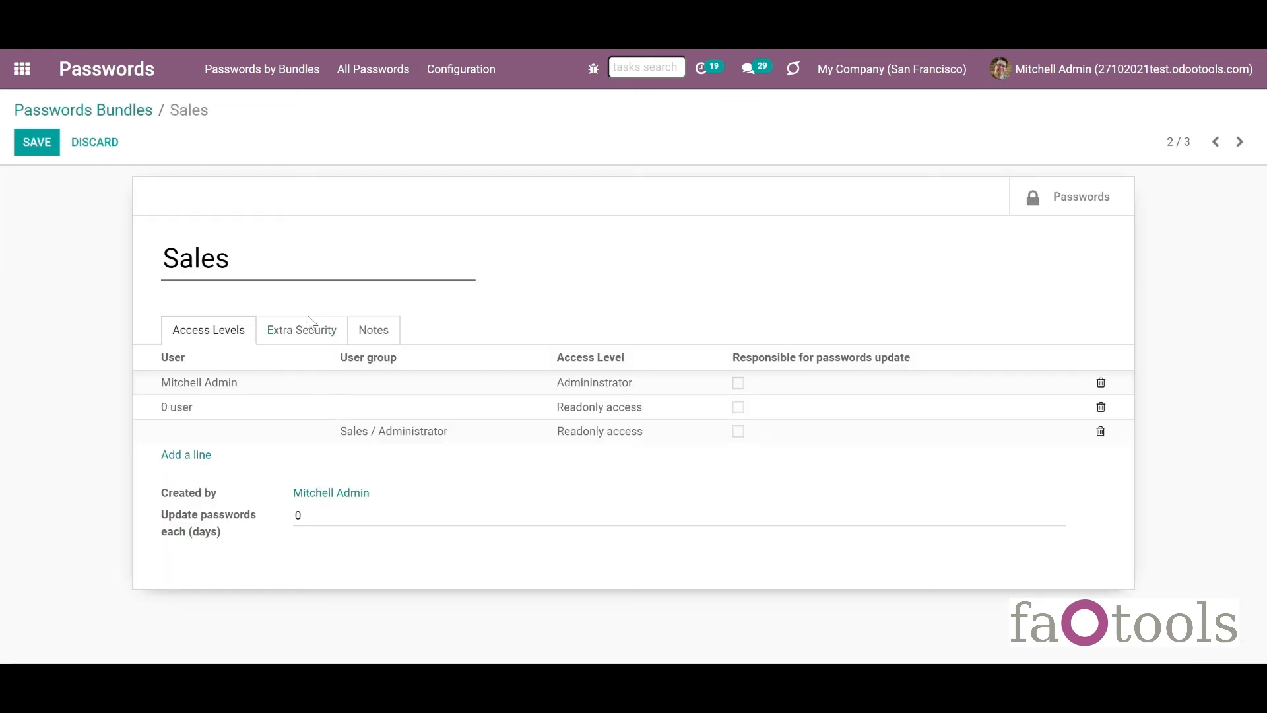
left_click(314, 346)
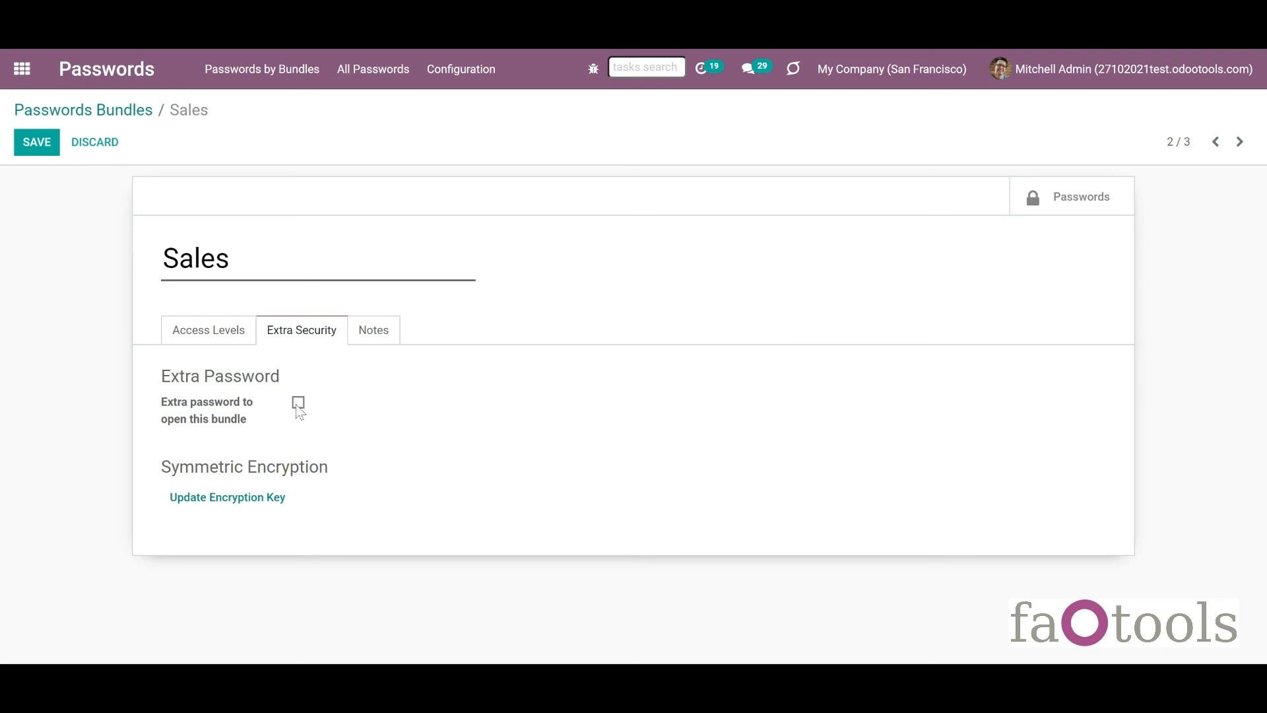
Require an extra bundle password, enter and confirm it, and set max session length to 60 minutes.
mouse_move(156, 432)
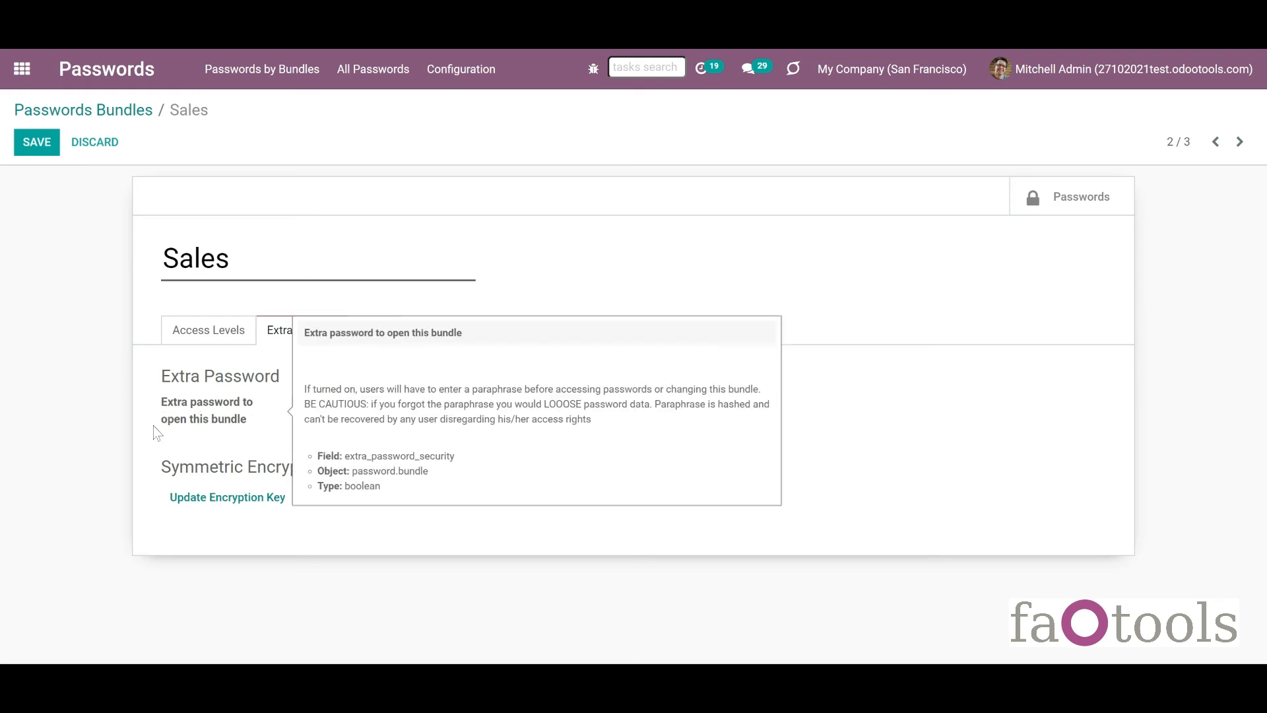
left_click(296, 405)
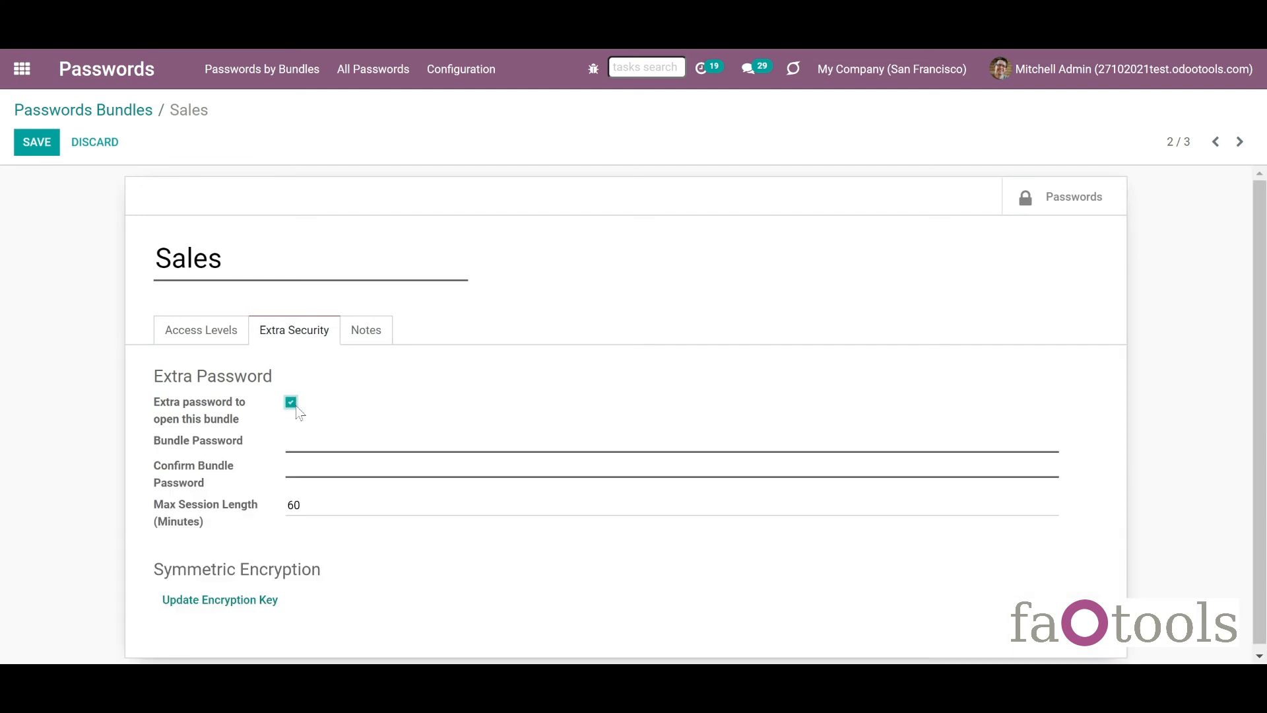
left_click(297, 438)
type("1234567")
left_click(297, 464)
type("123456")
mouse_move(244, 523)
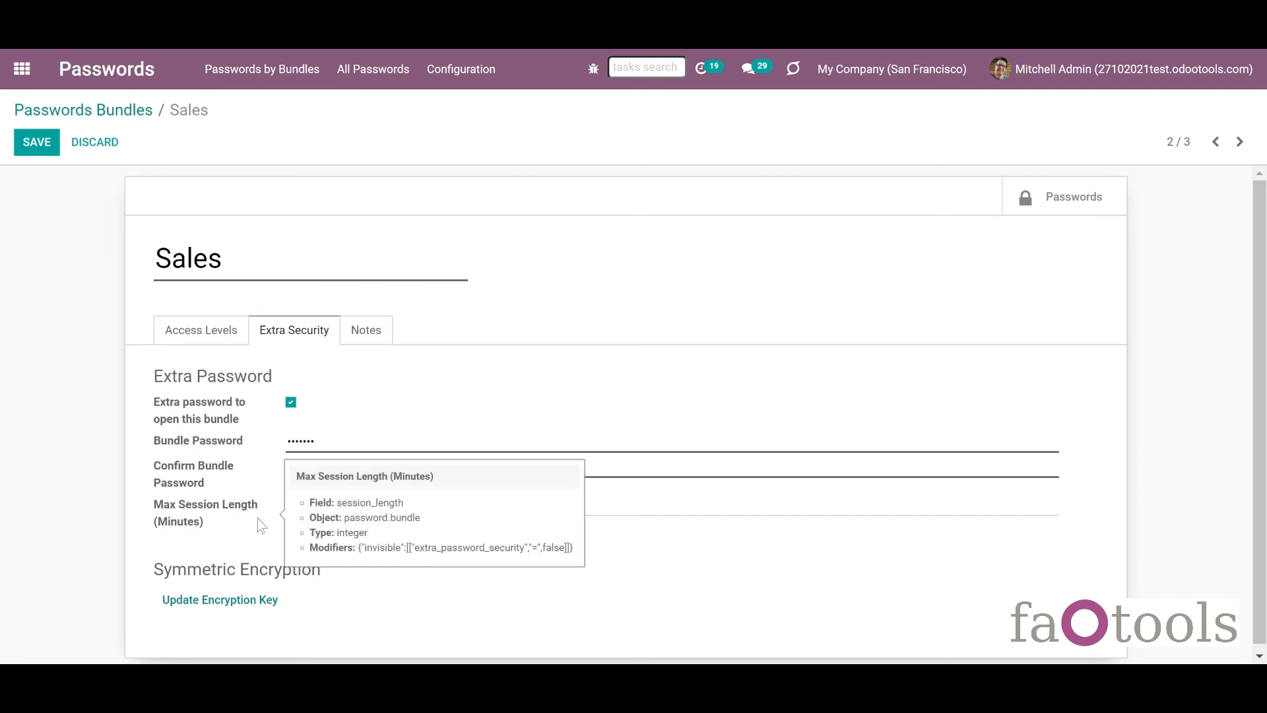
key("Tab")
type("60")
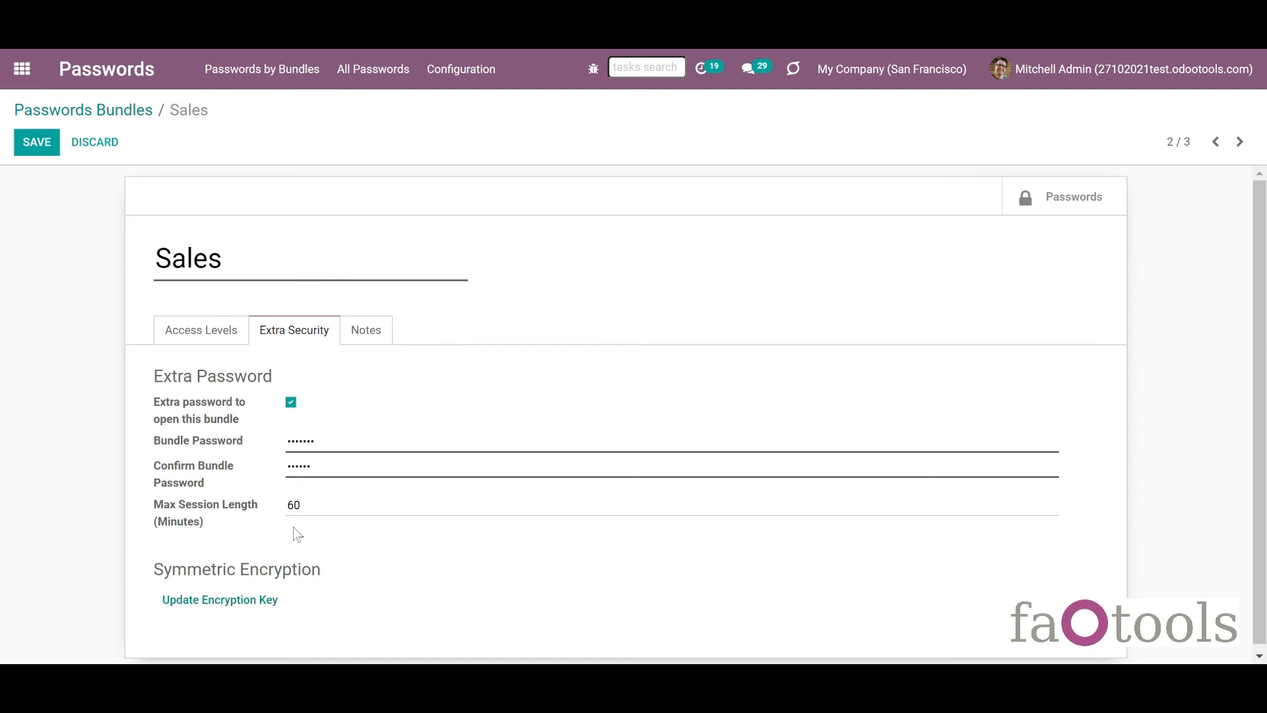
left_click(319, 472)
Make the administrator responsible for the Sales bundle's password updates.
left_click(213, 337)
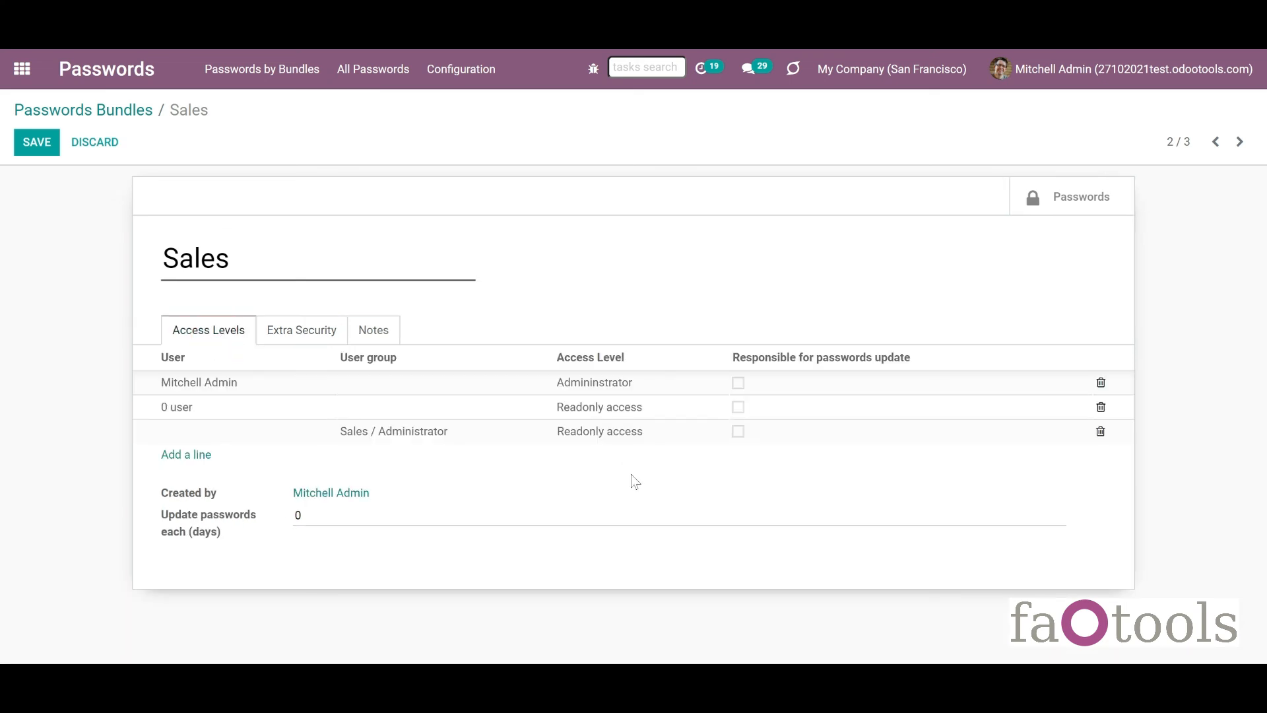
left_click(739, 392)
left_click(738, 385)
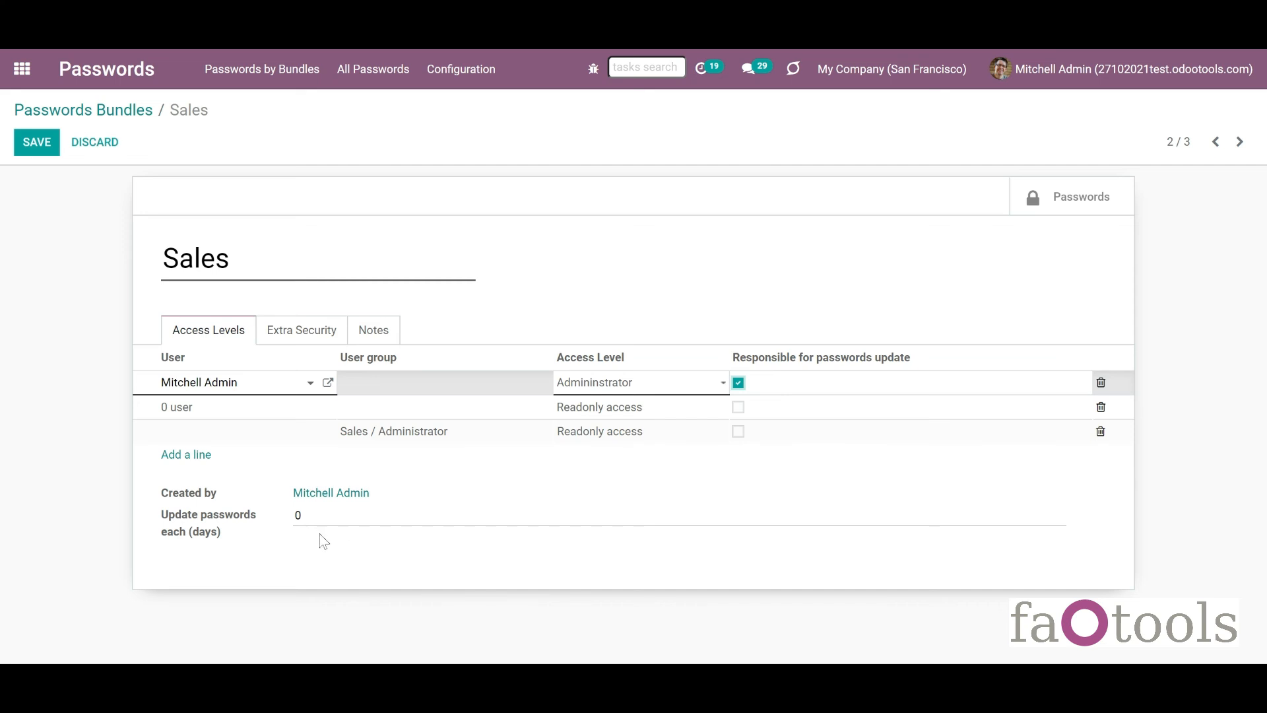
Set the update interval to 30 days, save the Sales bundle, and open its passwords.
left_click(255, 517)
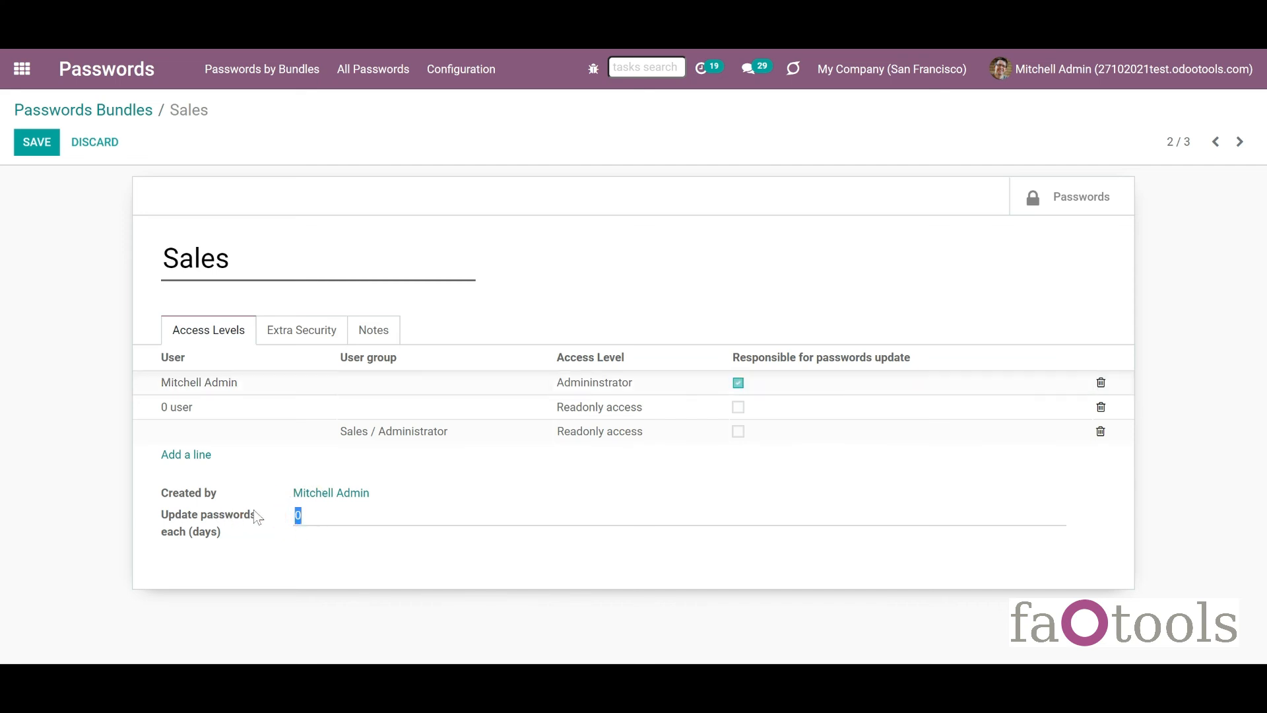
mouse_move(257, 517)
left_click(42, 148)
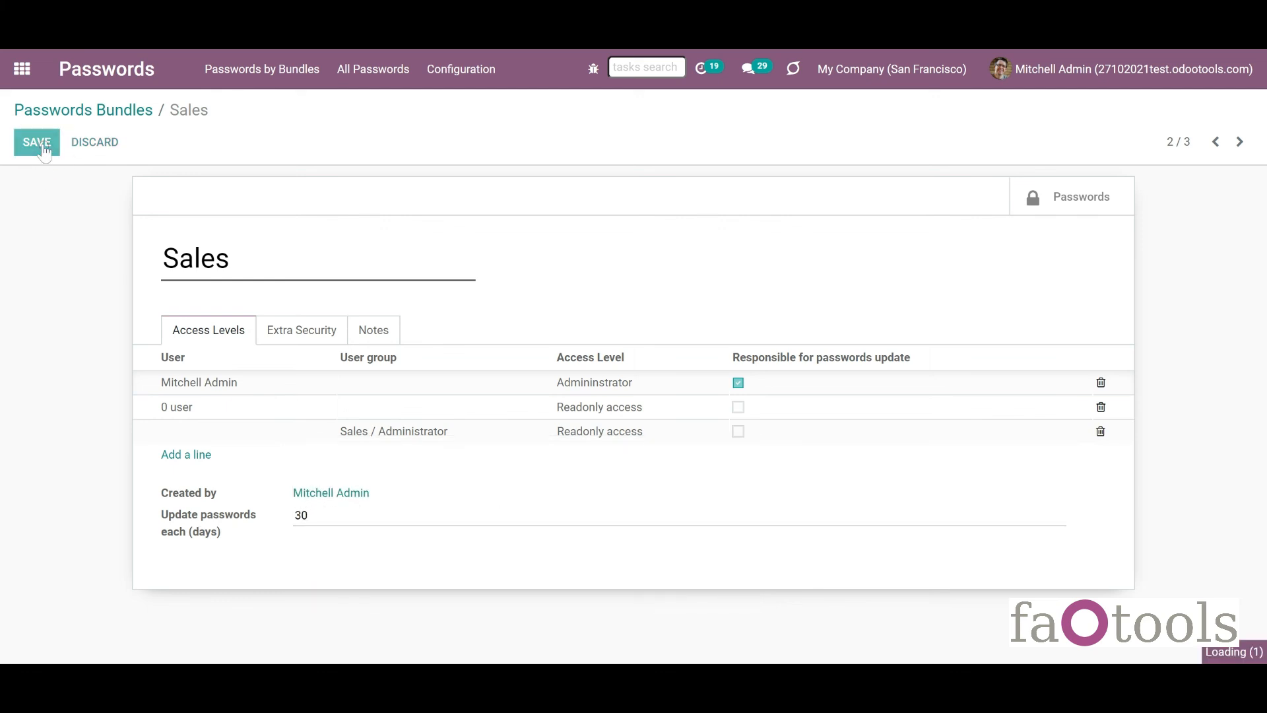
left_click(118, 115)
left_click(455, 255)
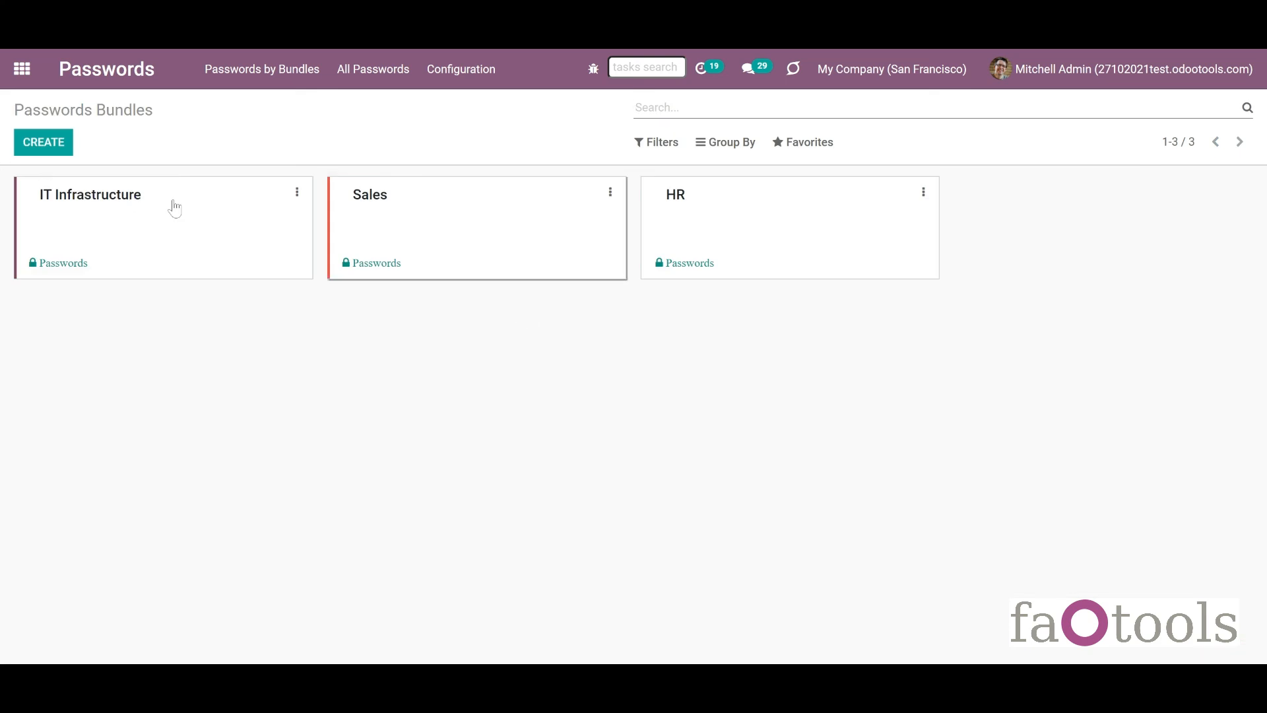
Mark the Google Adsense password as No Update Required and save it.
left_click(436, 190)
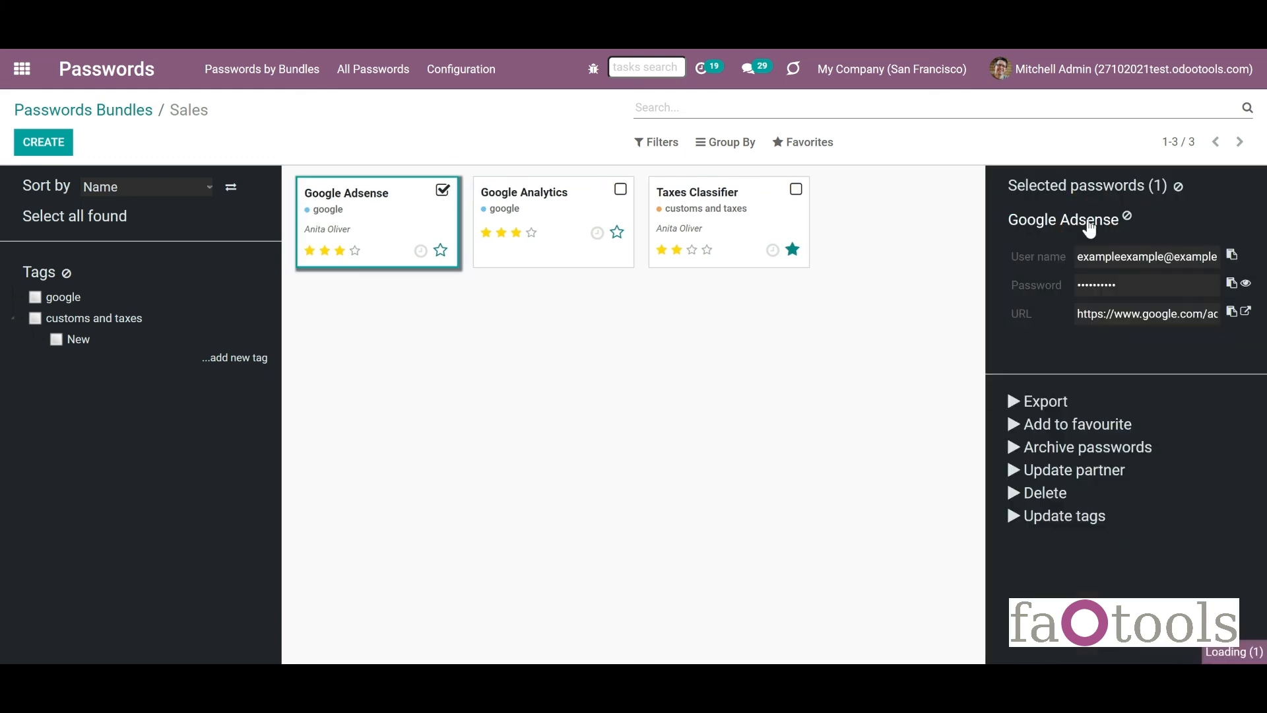
left_click(1088, 224)
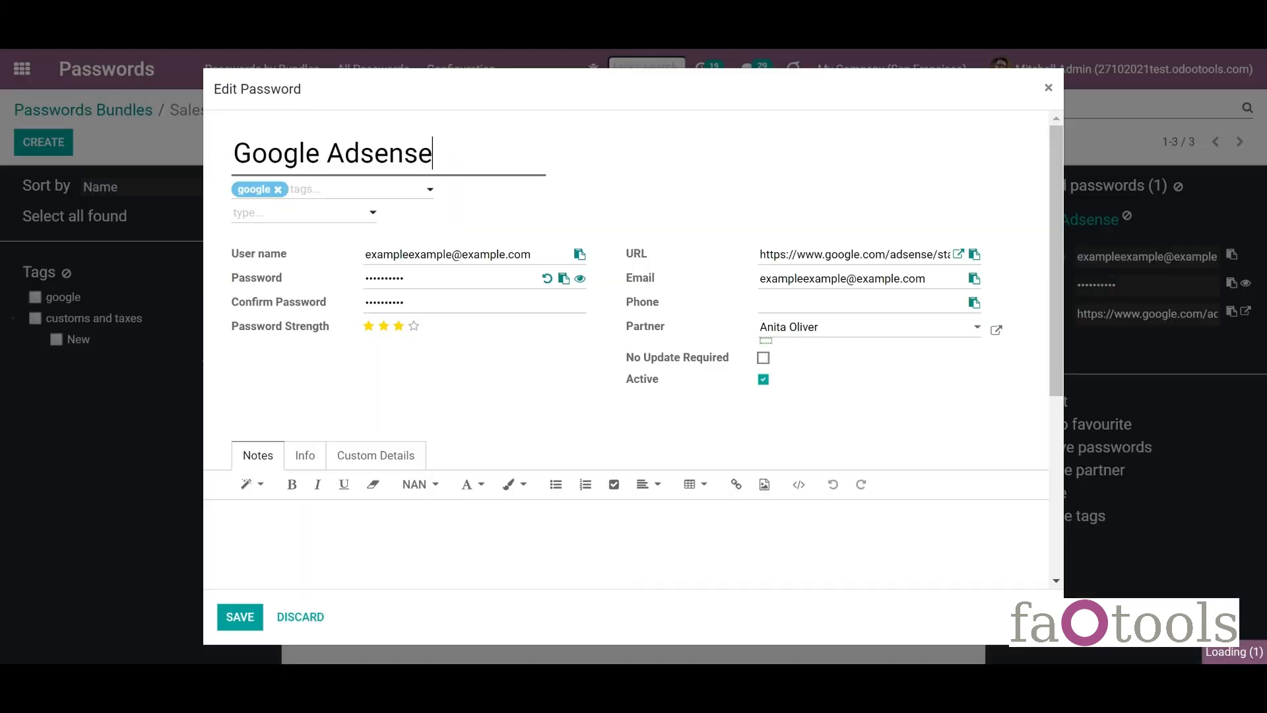
left_click(769, 363)
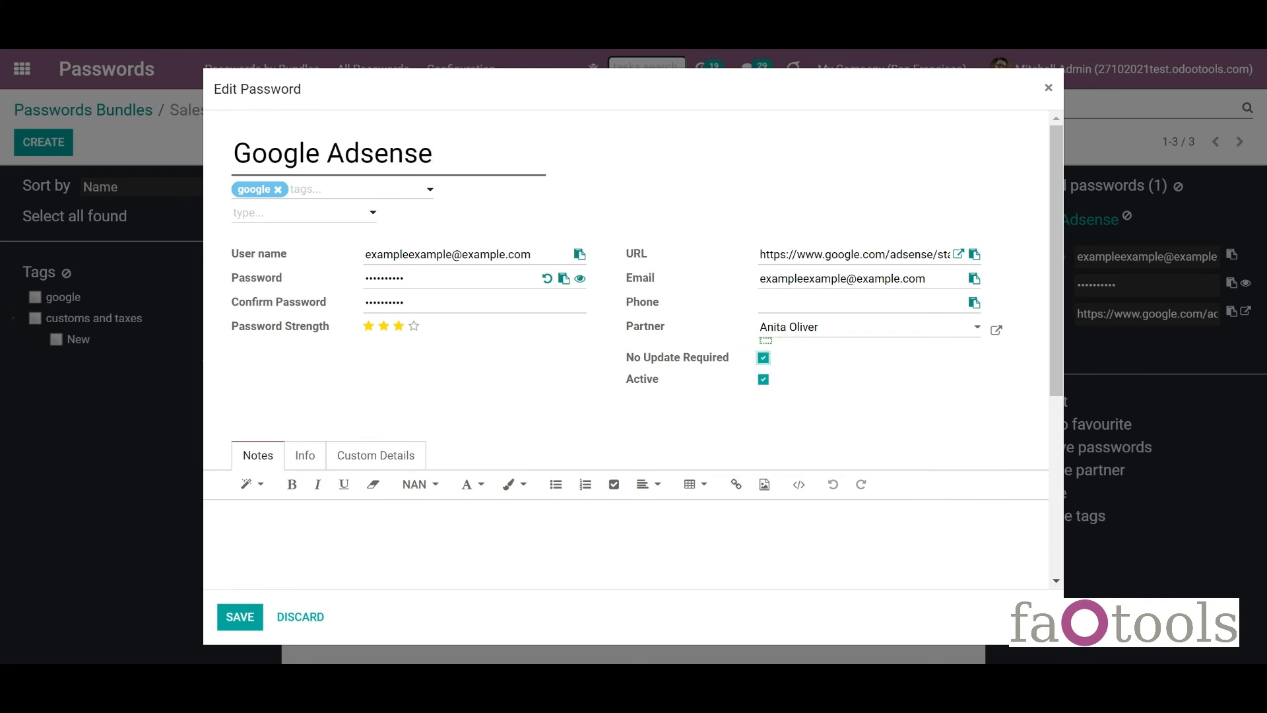
left_click(241, 617)
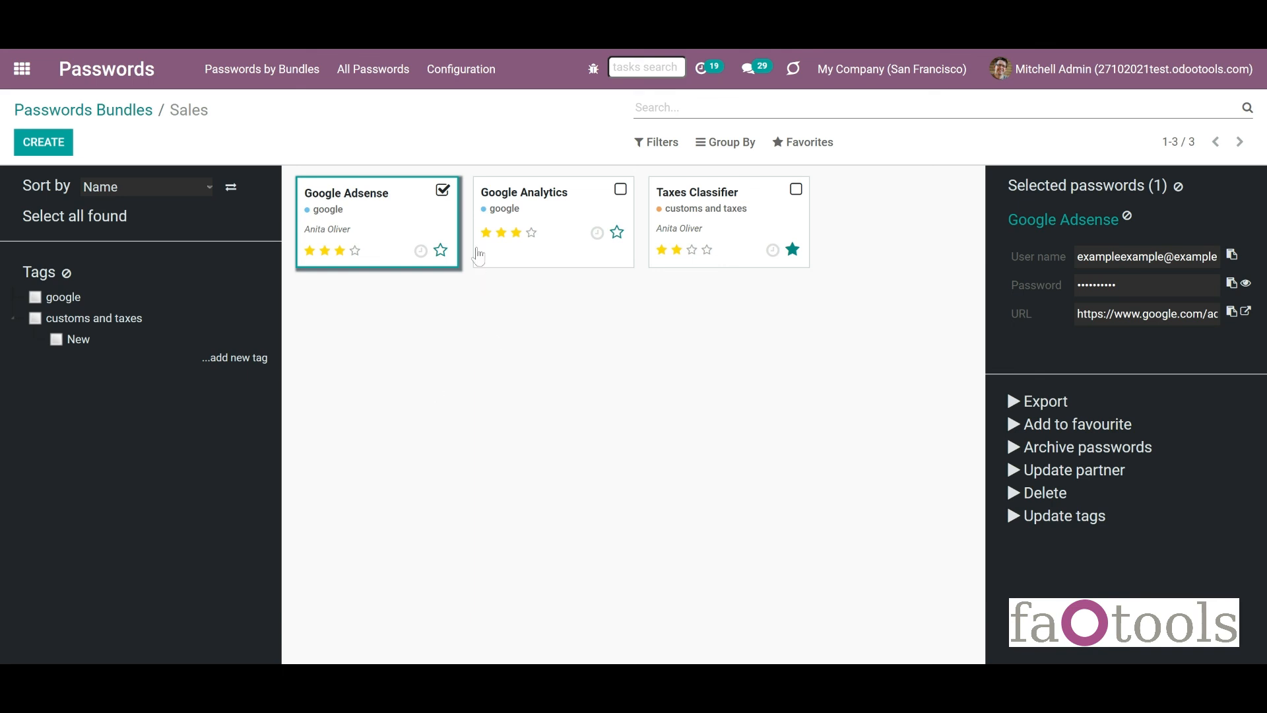
Add and save a password type called 'Important' under Configuration > Password Types.
left_click(475, 78)
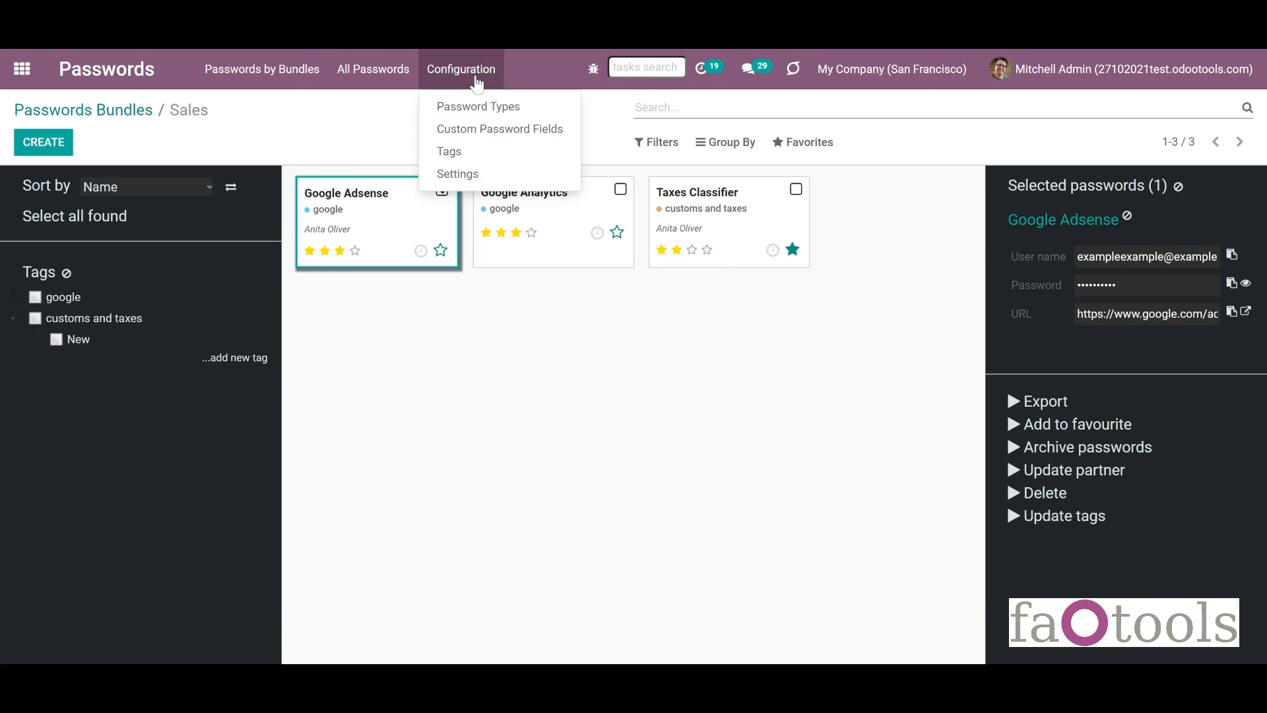
left_click(489, 107)
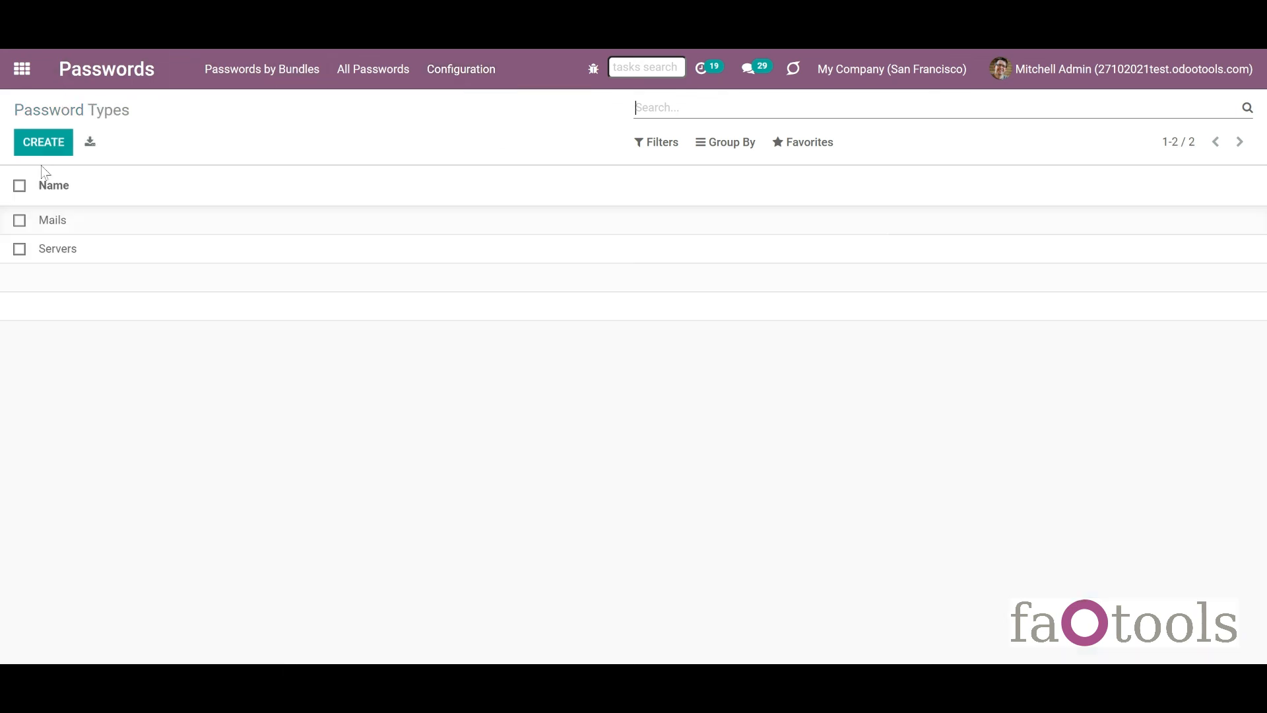
left_click(50, 142)
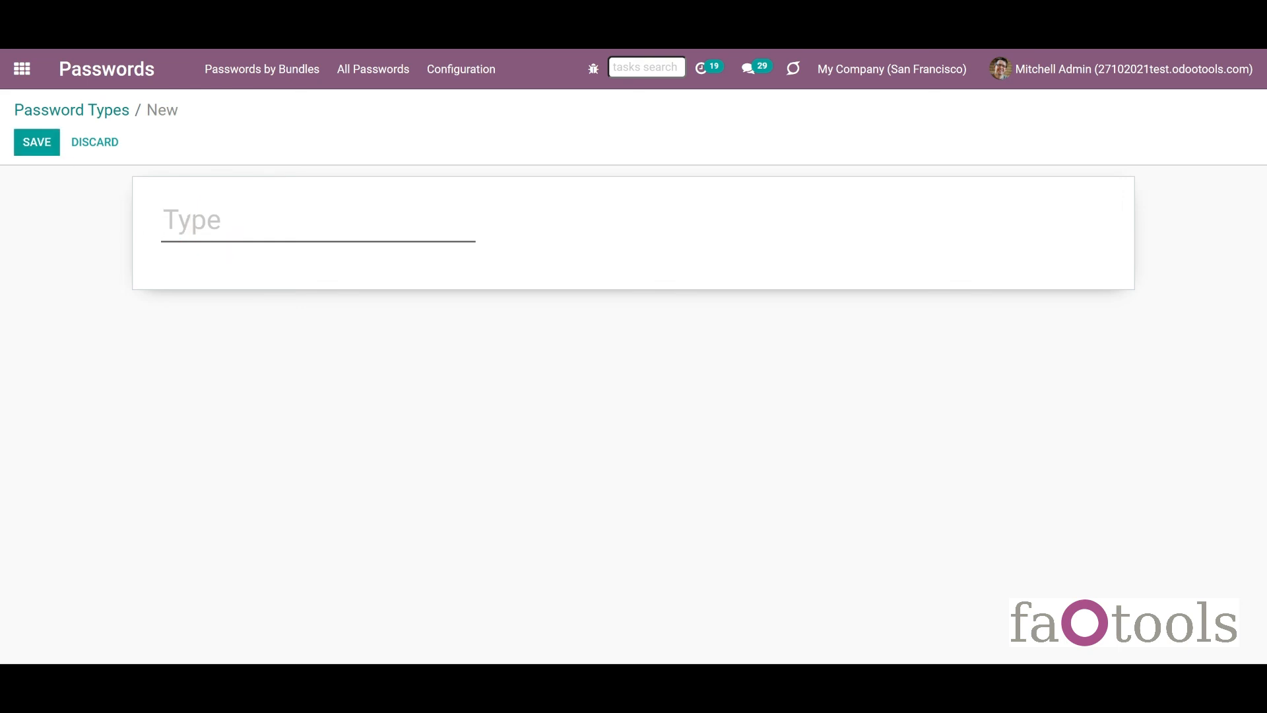
mouse_move(229, 248)
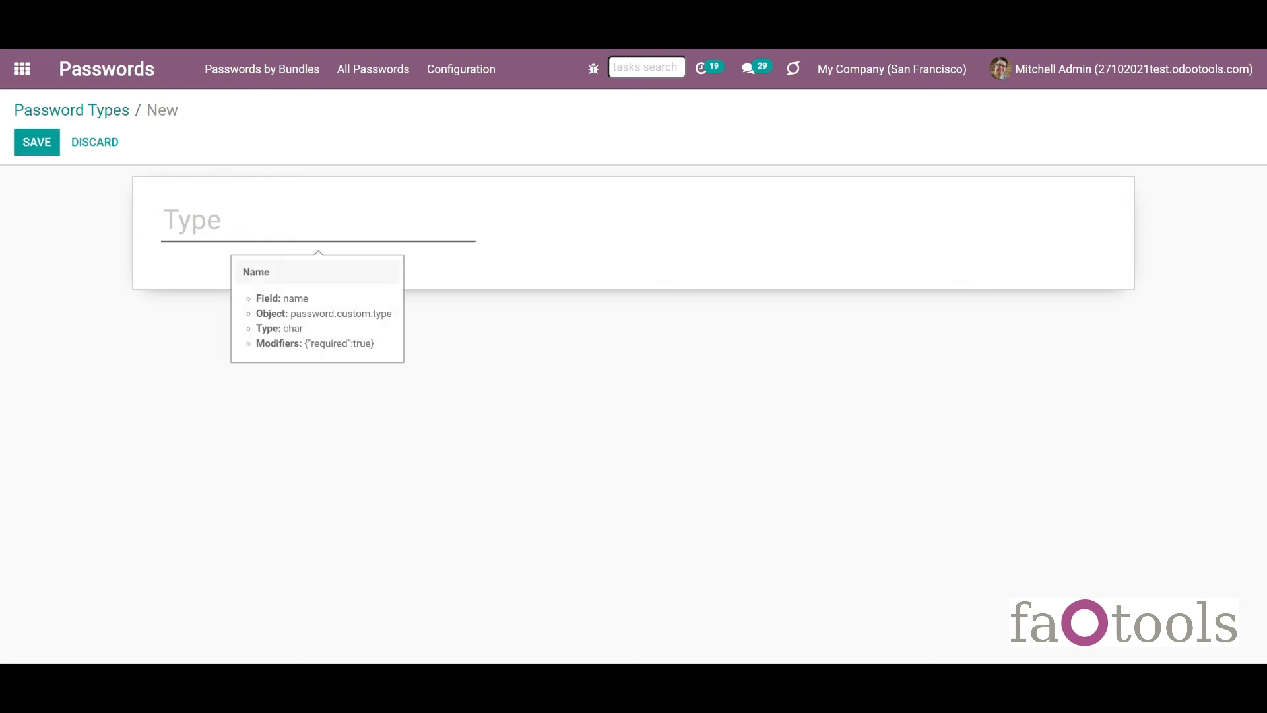
type("Important")
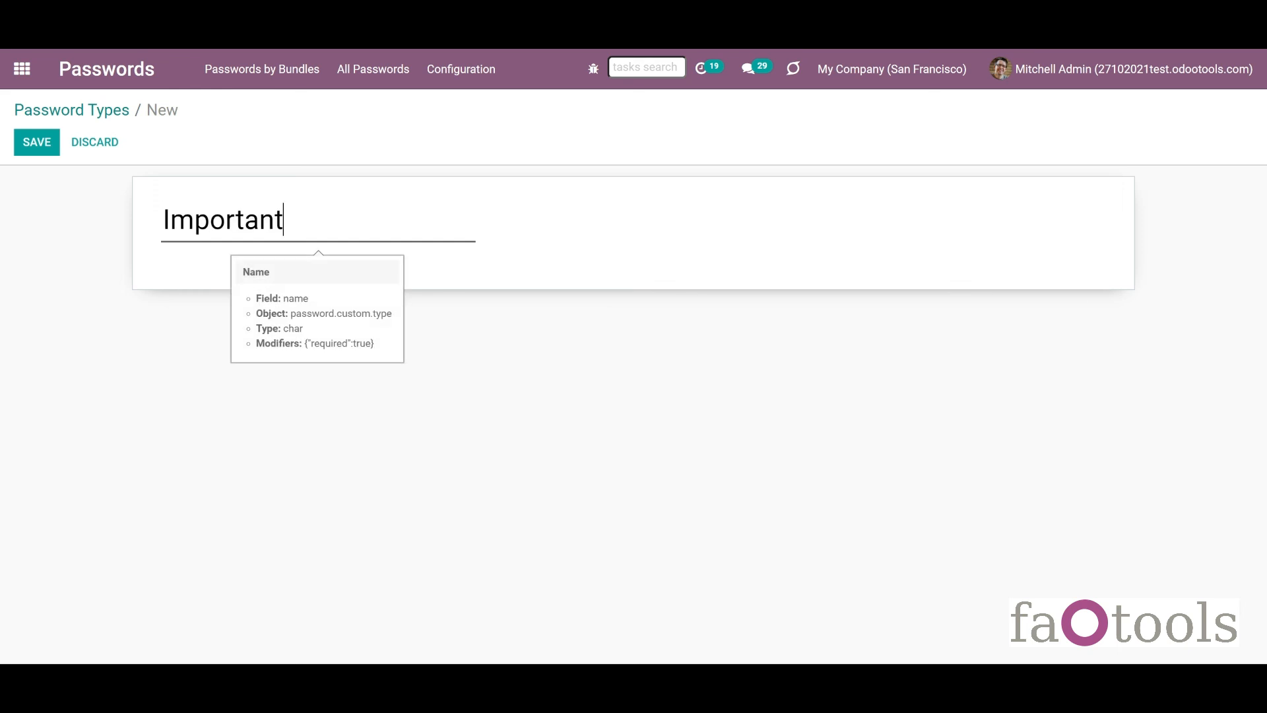
left_click(38, 153)
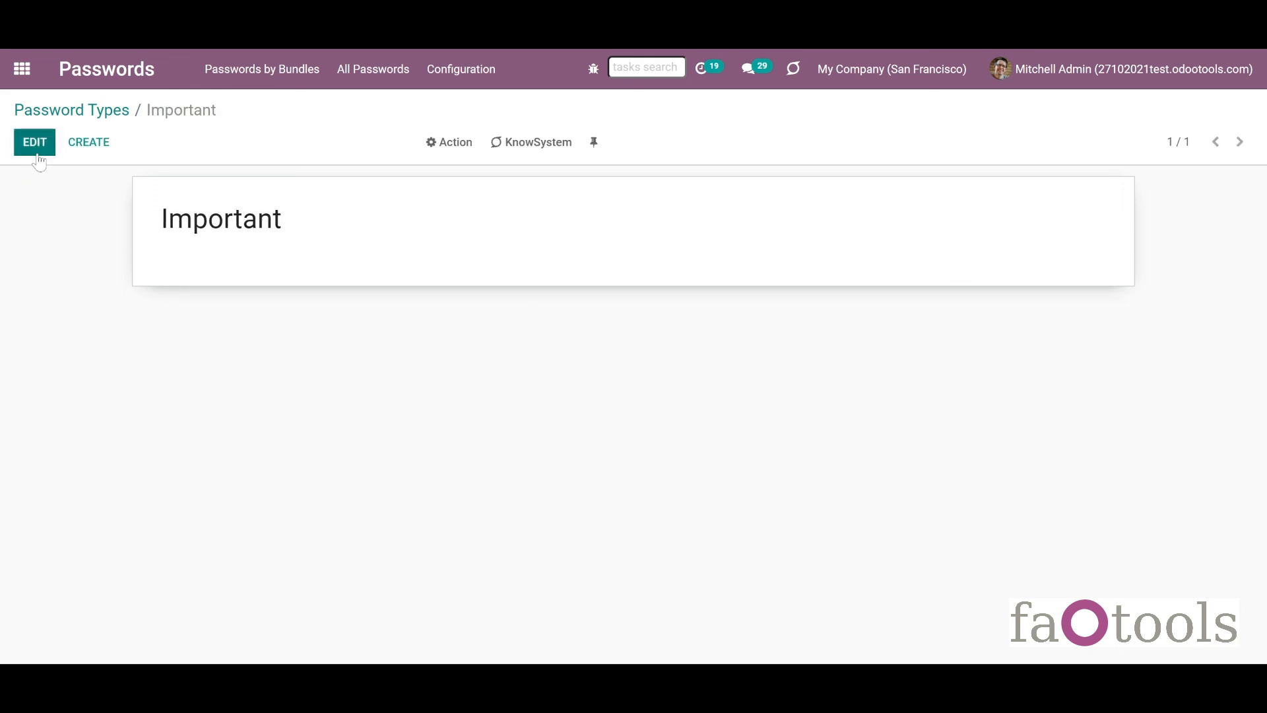
left_click(477, 81)
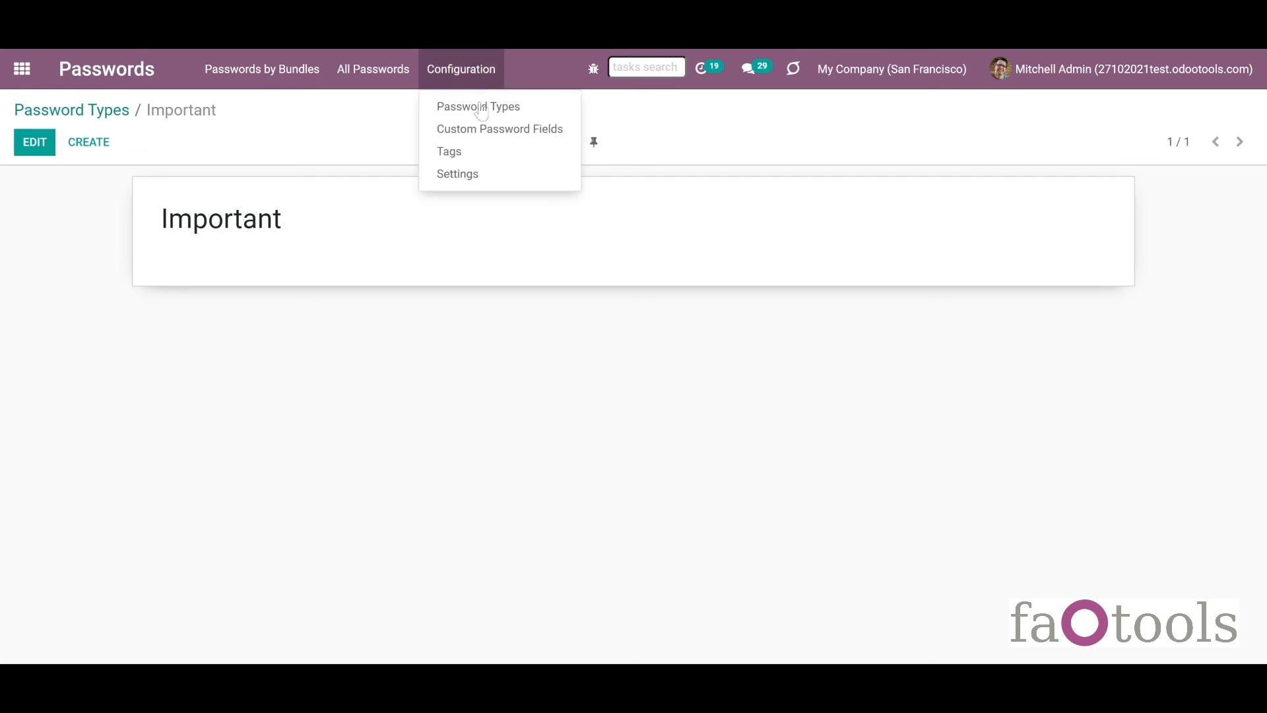
Start a custom password field labelled 'New field' with type Simple Text.
left_click(486, 132)
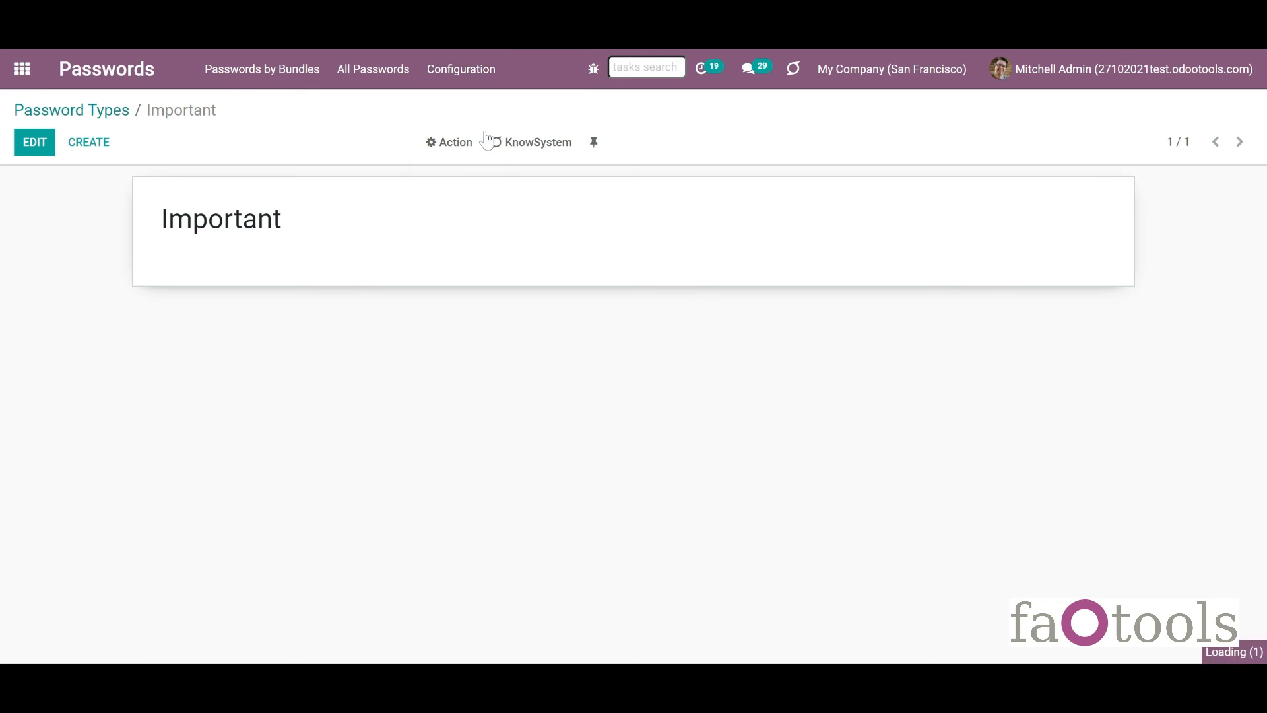
left_click(41, 143)
left_click(439, 224)
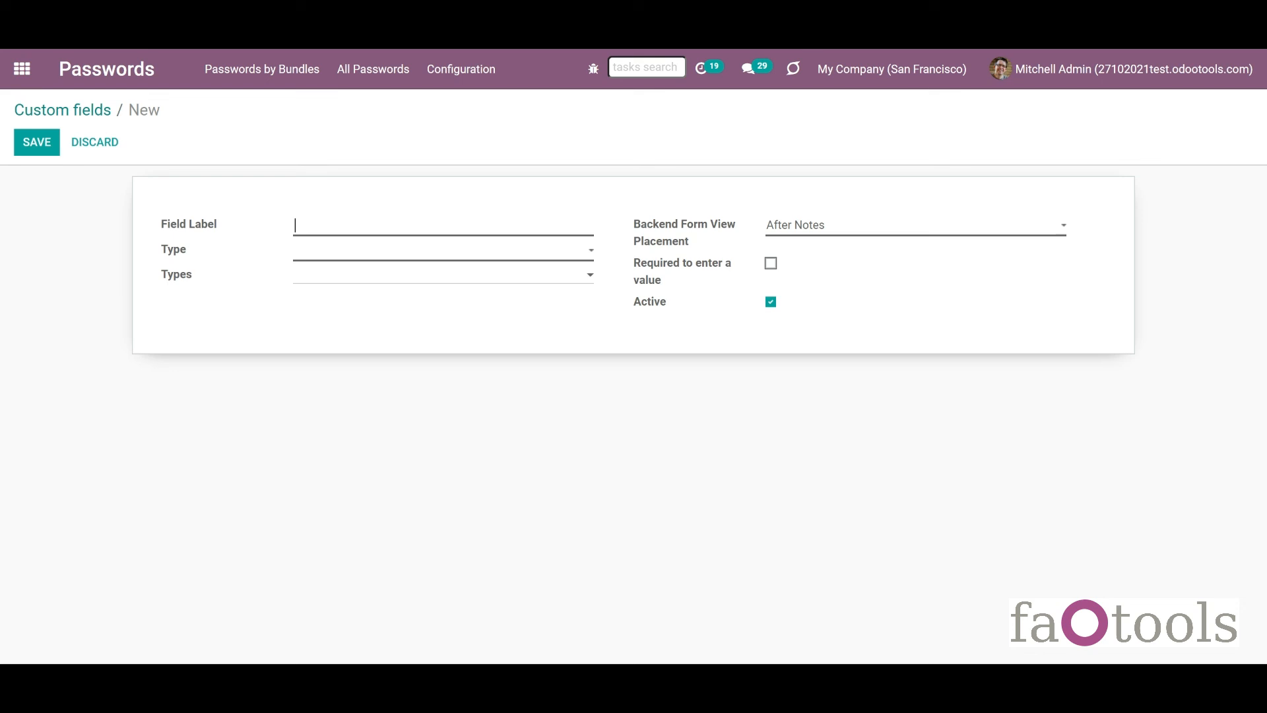
type("New field")
left_click(424, 253)
left_click(423, 280)
Link it to the Important type, place it on a Custom Tab, make it required, and save.
left_click(371, 278)
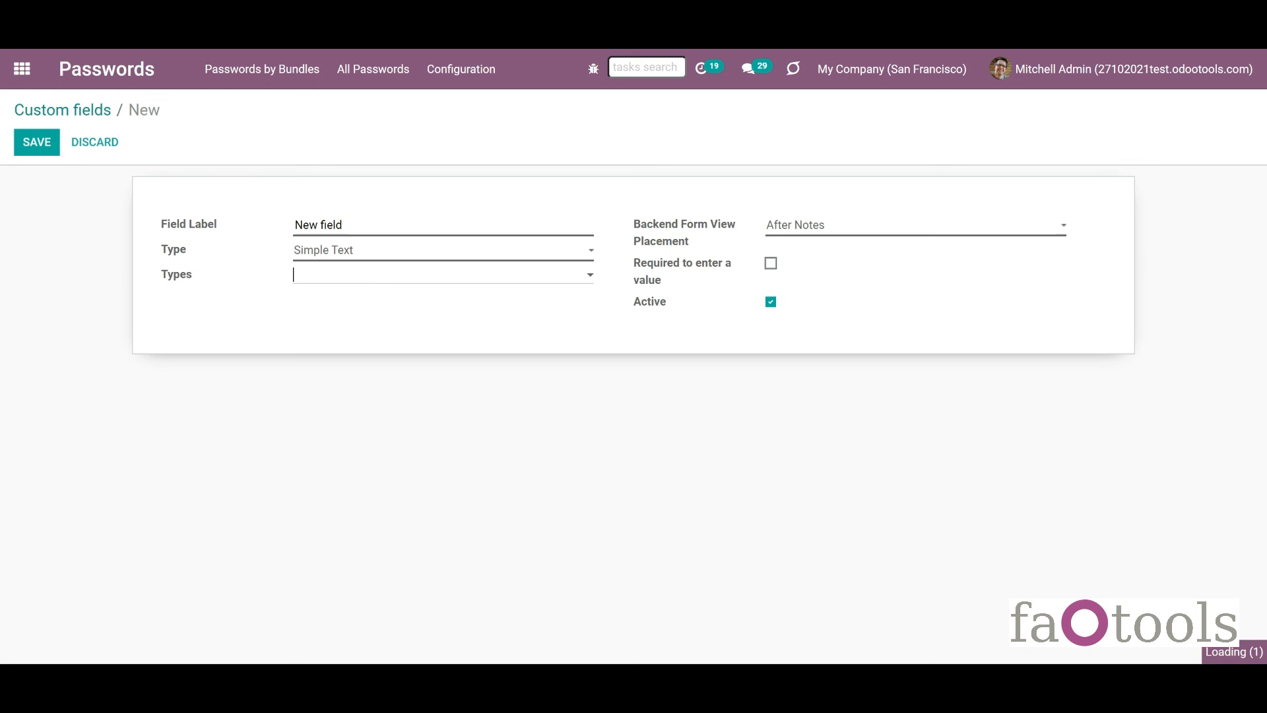
left_click(354, 355)
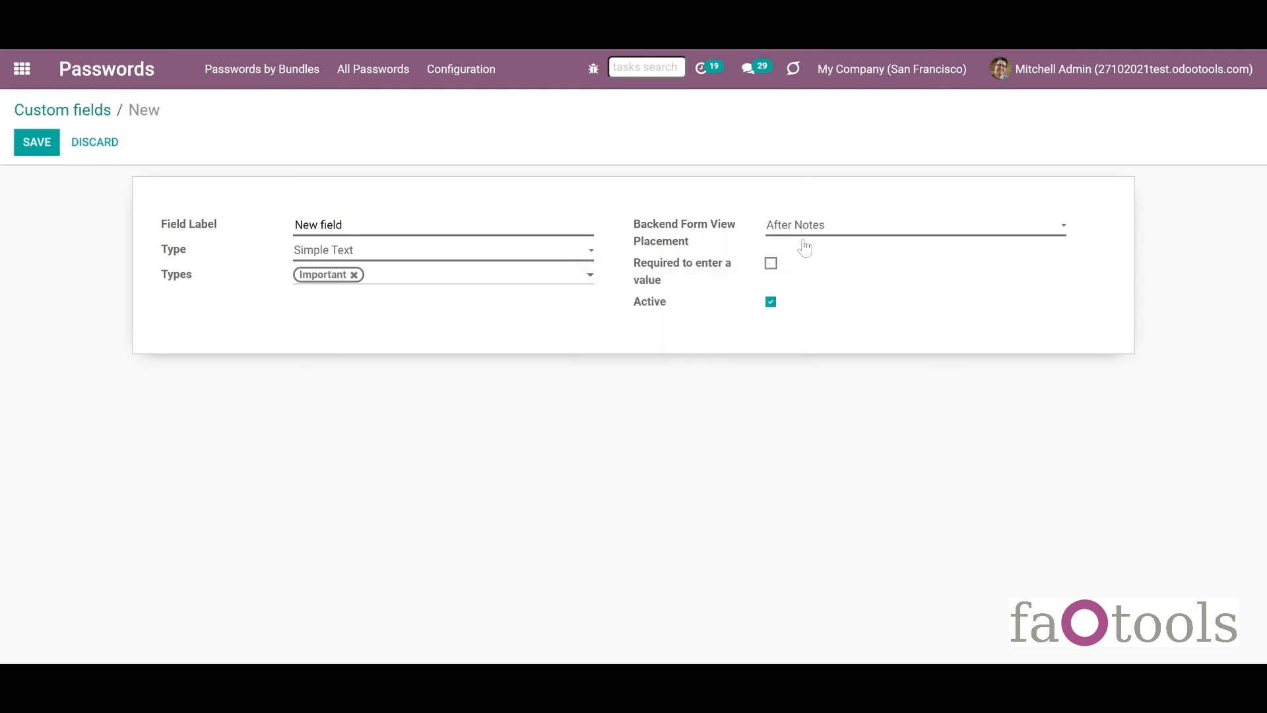
left_click(803, 242)
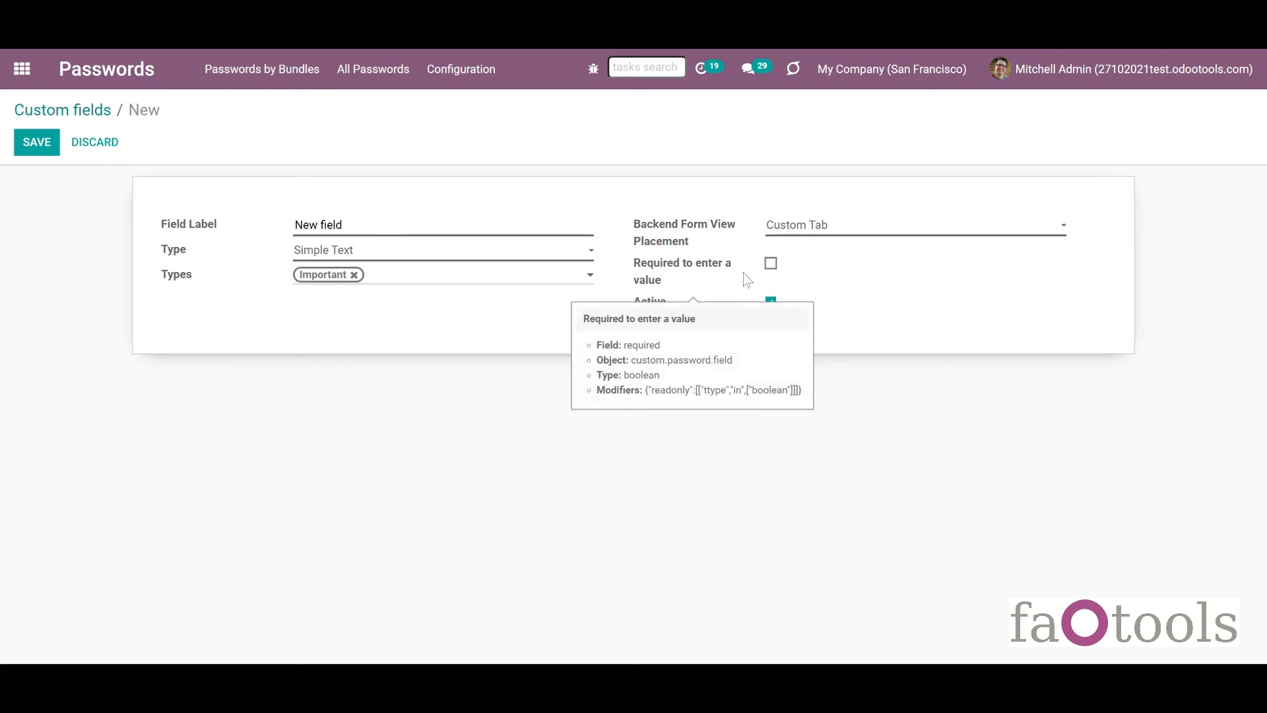
left_click(770, 263)
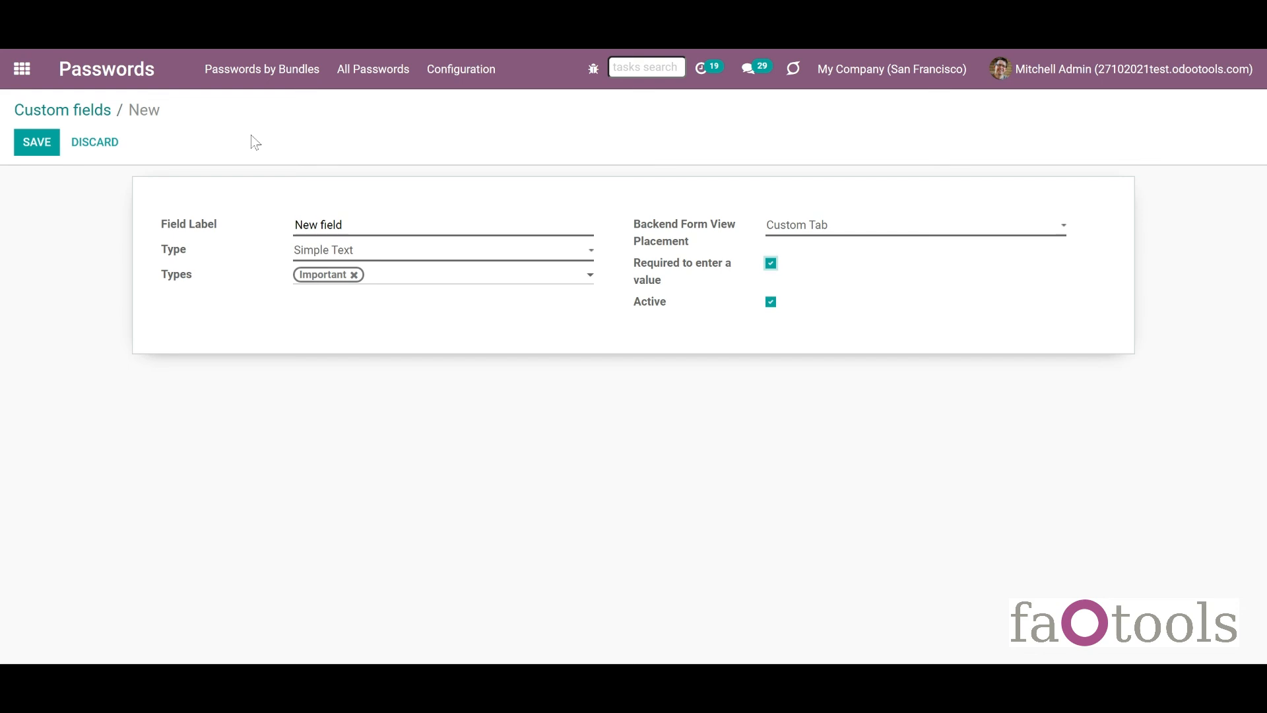
left_click(37, 143)
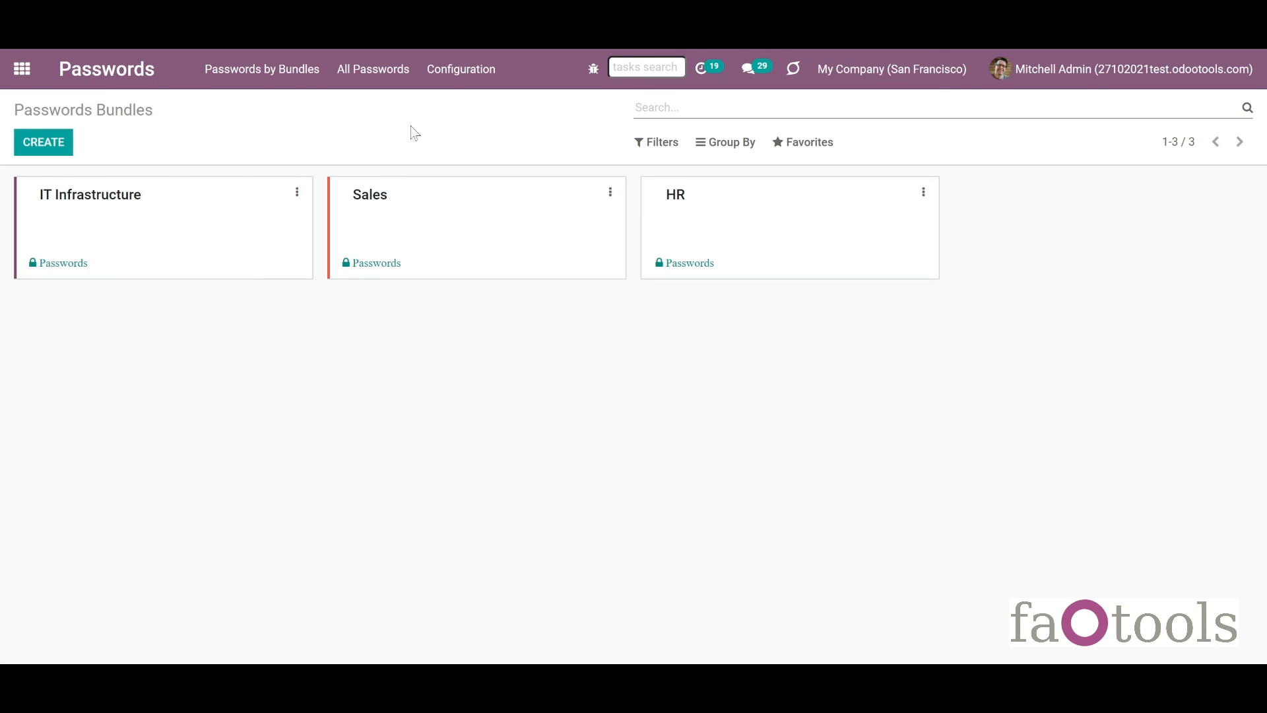
Unlock the HR bundle by entering its bundle password.
left_click(679, 220)
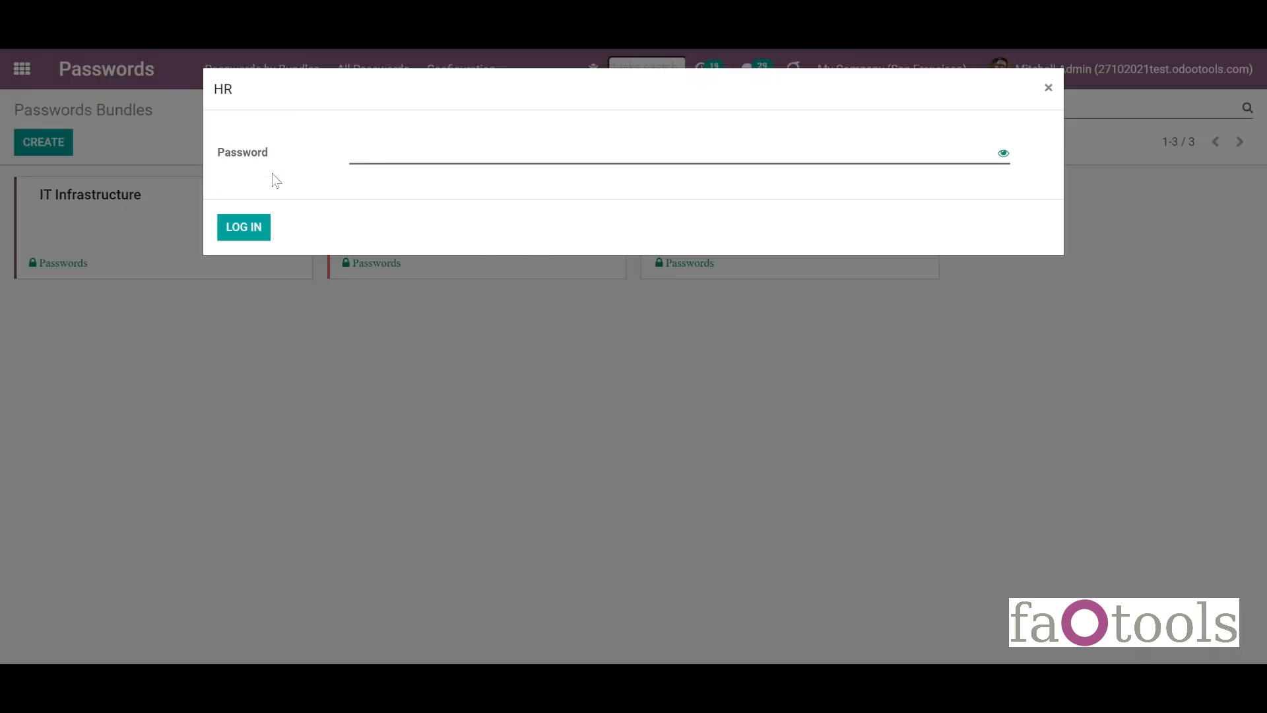
type("••••••")
key("Return")
Start a new Important-type password and bring up its New field on the Custom Details tab.
left_click(42, 144)
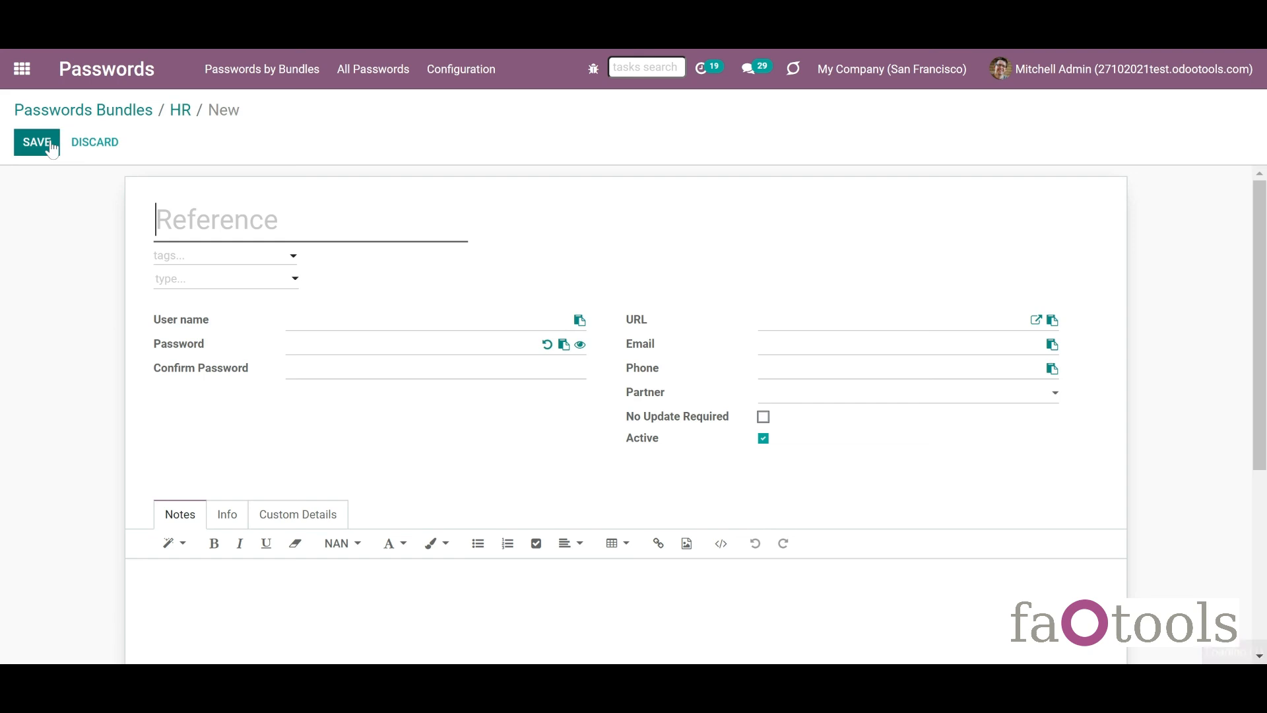
left_click(177, 284)
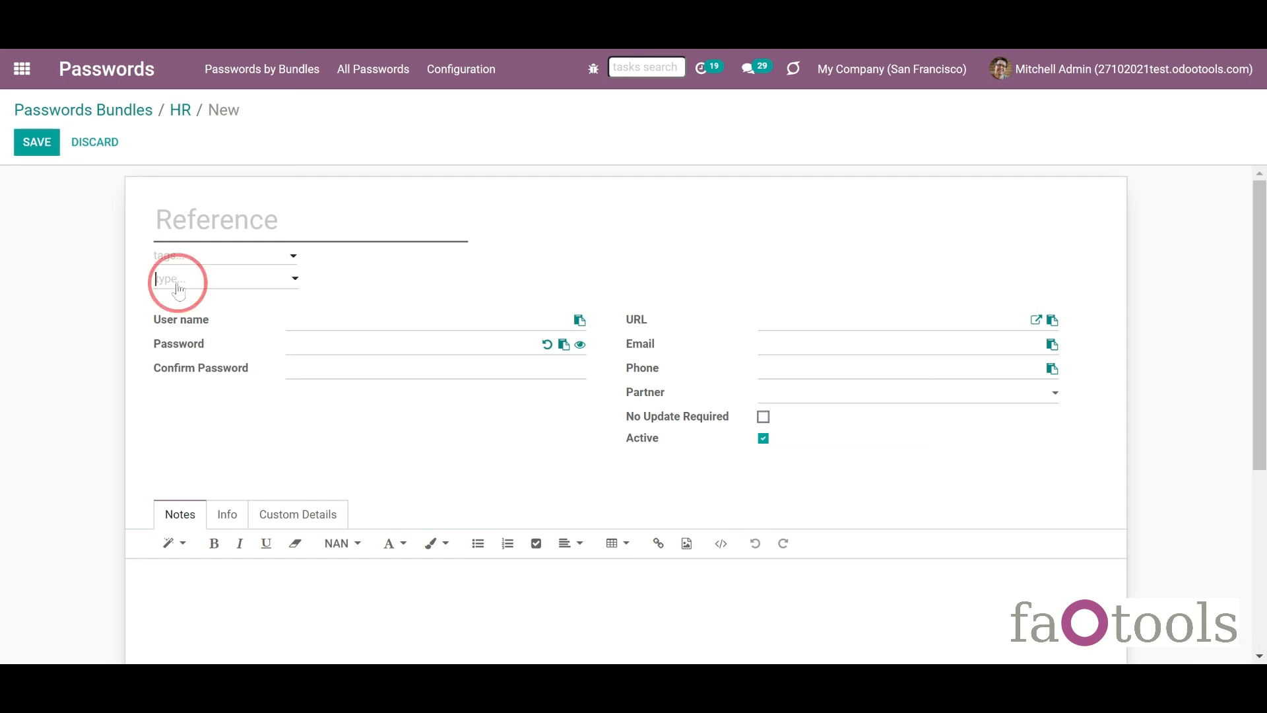
left_click(179, 353)
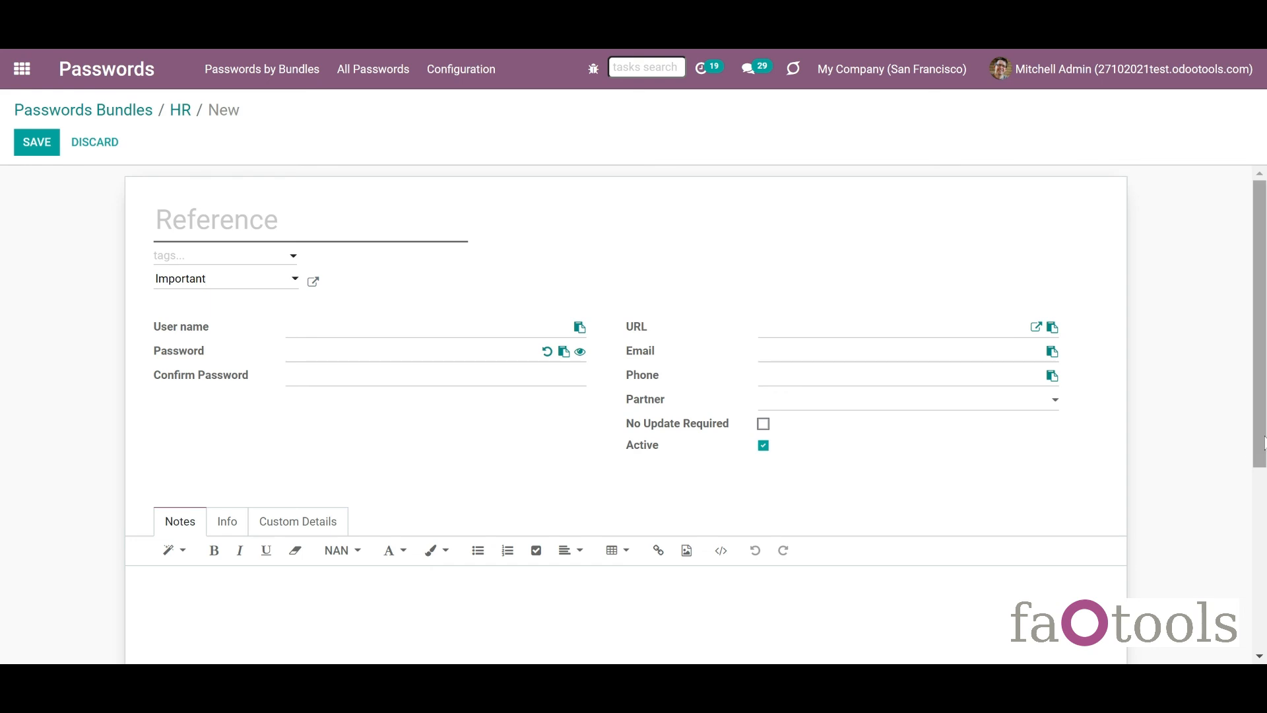
left_click_drag(1259, 438, 1243, 591)
left_click(308, 288)
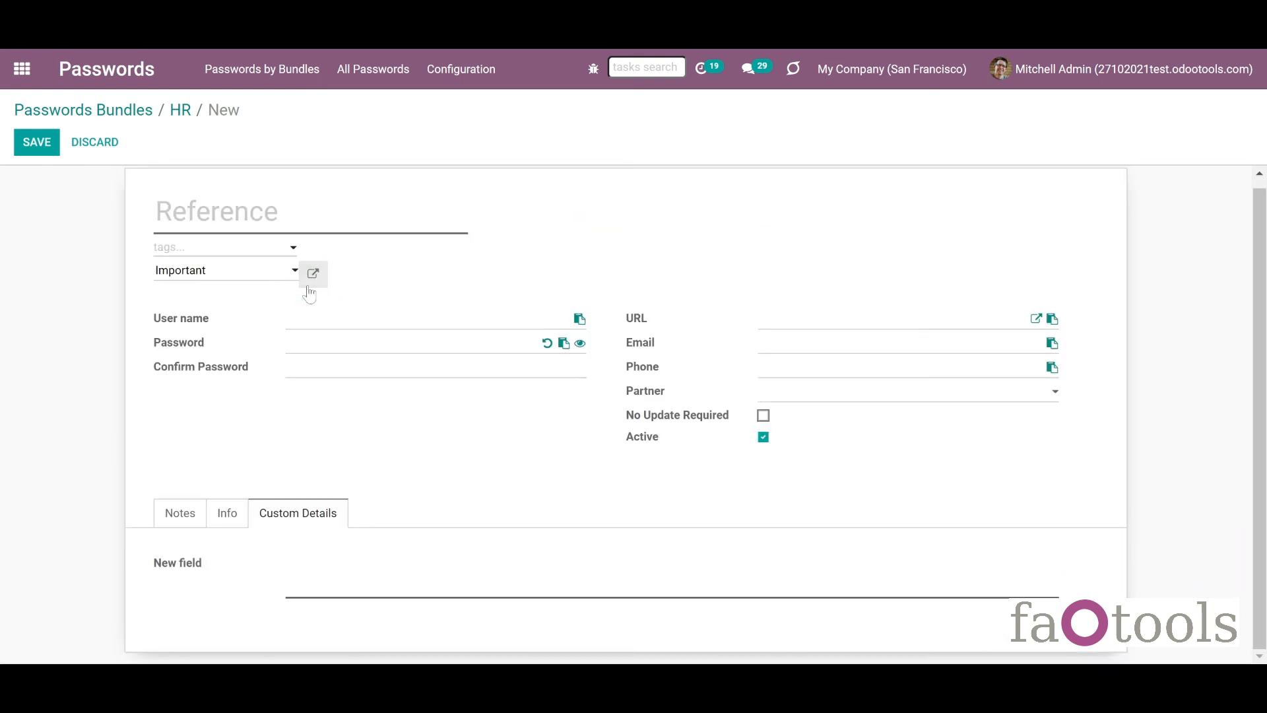
left_click_drag(149, 563, 239, 587)
left_click(357, 576)
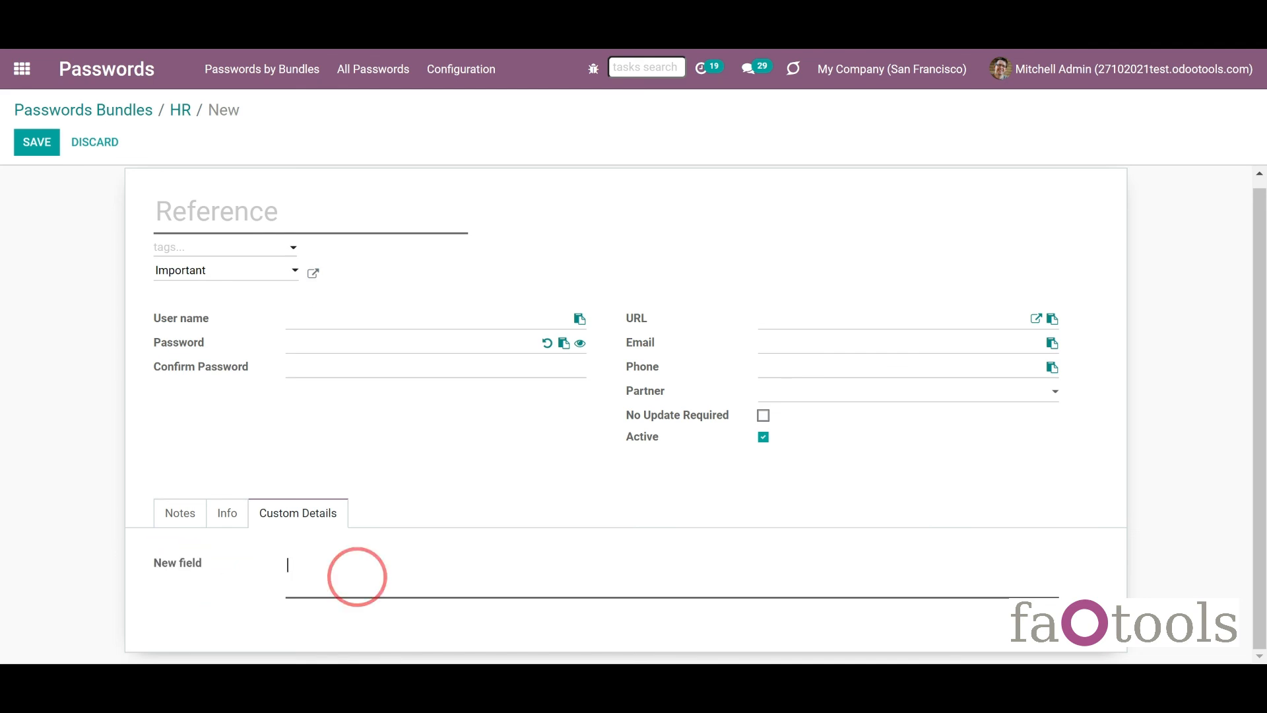